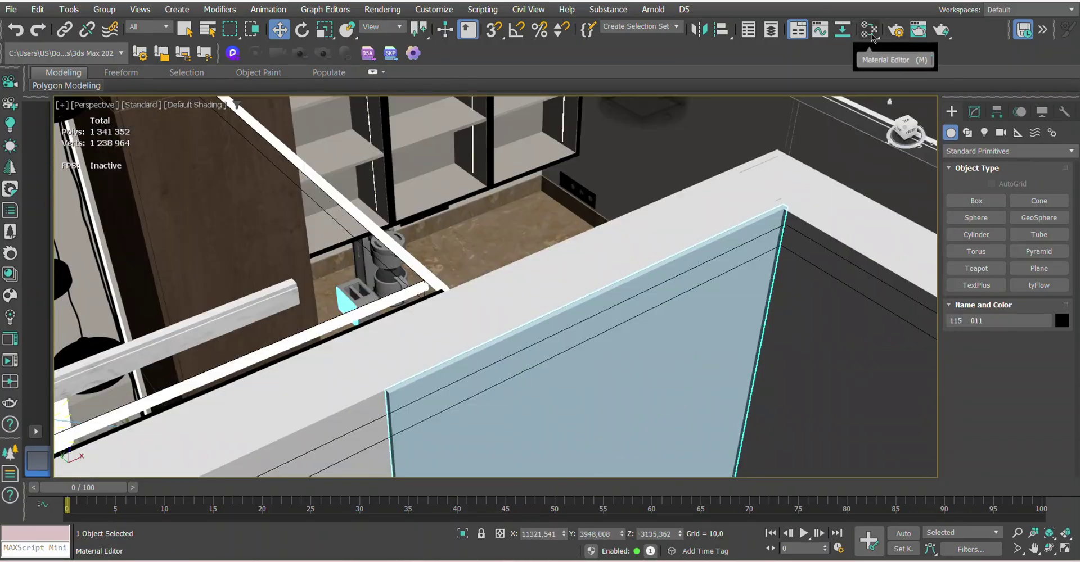
Add an FFD 4x4x4 lattice to the tall wall panel and open its ЛДСП 3 material in the Slate editor
{"action": "left_click", "coordinate": [1056, 148]}
{"action": "left_click", "coordinate": [999, 175]}
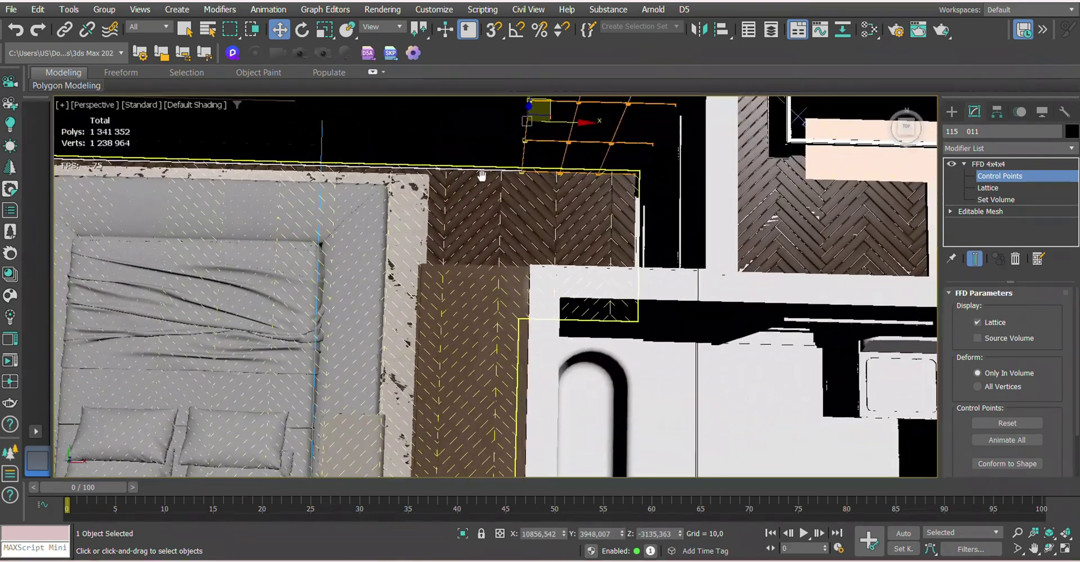
{"action": "scroll", "coordinate": [539, 198], "scroll_direction": "up", "scroll_amount": 3}
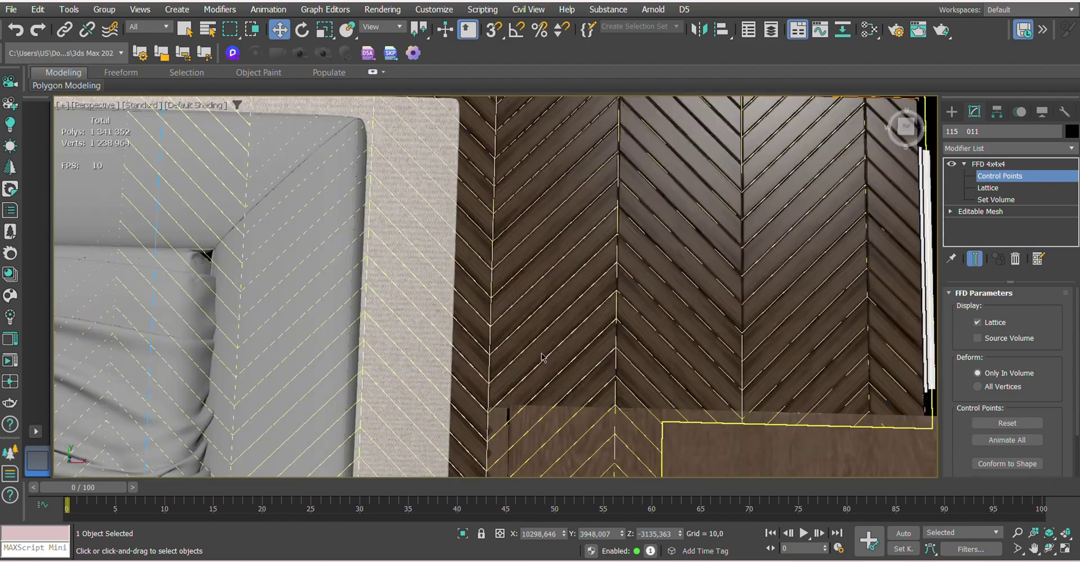
{"action": "scroll", "coordinate": [525, 417], "scroll_direction": "down", "scroll_amount": 2}
{"action": "middle_click_drag", "start_coordinate": [518, 159], "coordinate": [503, 277]}
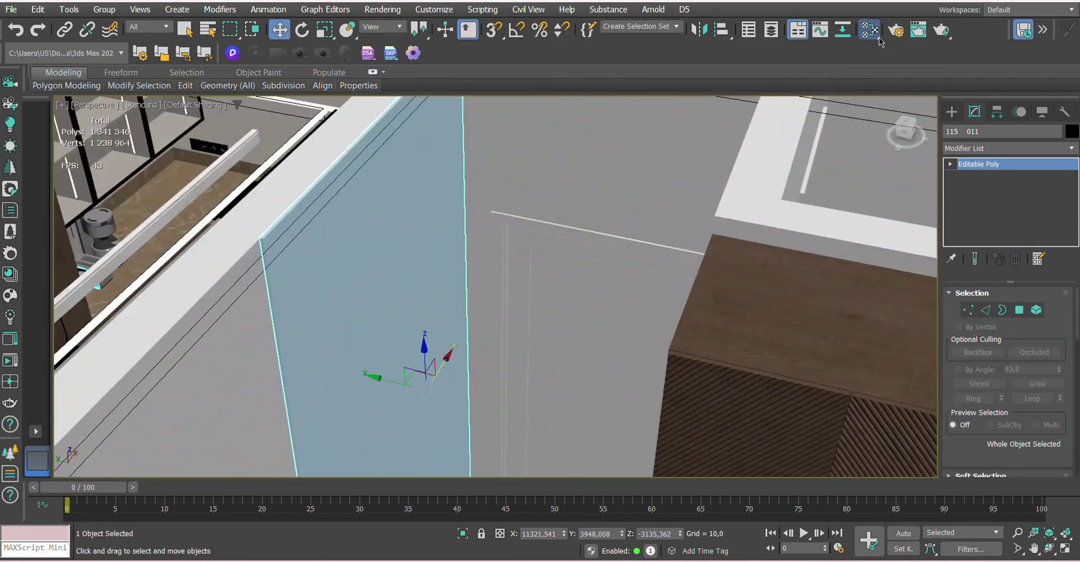
{"action": "left_click", "coordinate": [879, 39]}
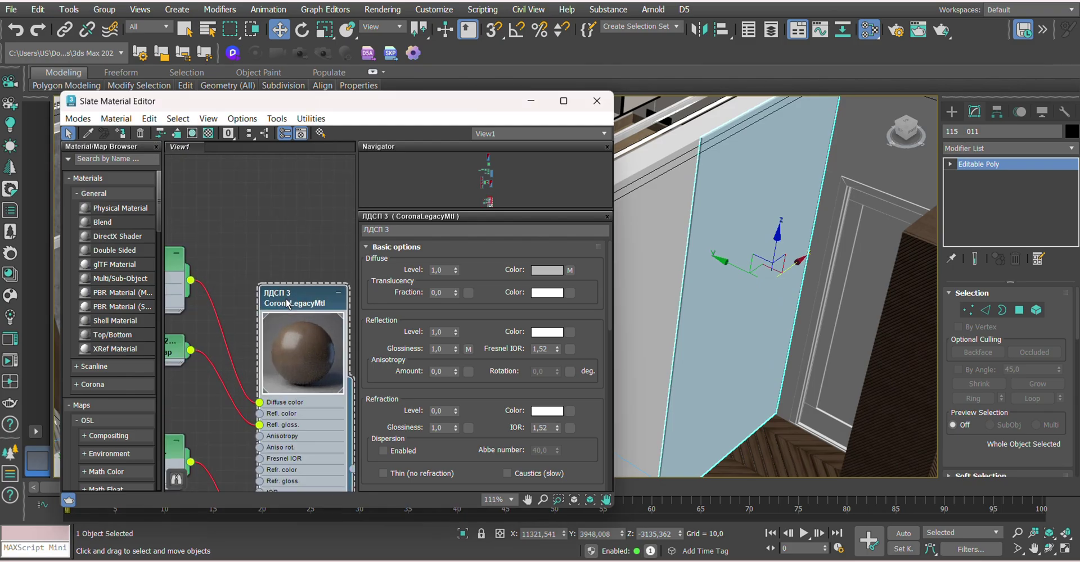
Move the material editor aside and add a Box UVW Map to the first tall panel
{"action": "left_click", "coordinate": [531, 101]}
{"action": "left_click", "coordinate": [1006, 148]}
{"action": "left_click", "coordinate": [971, 528]}
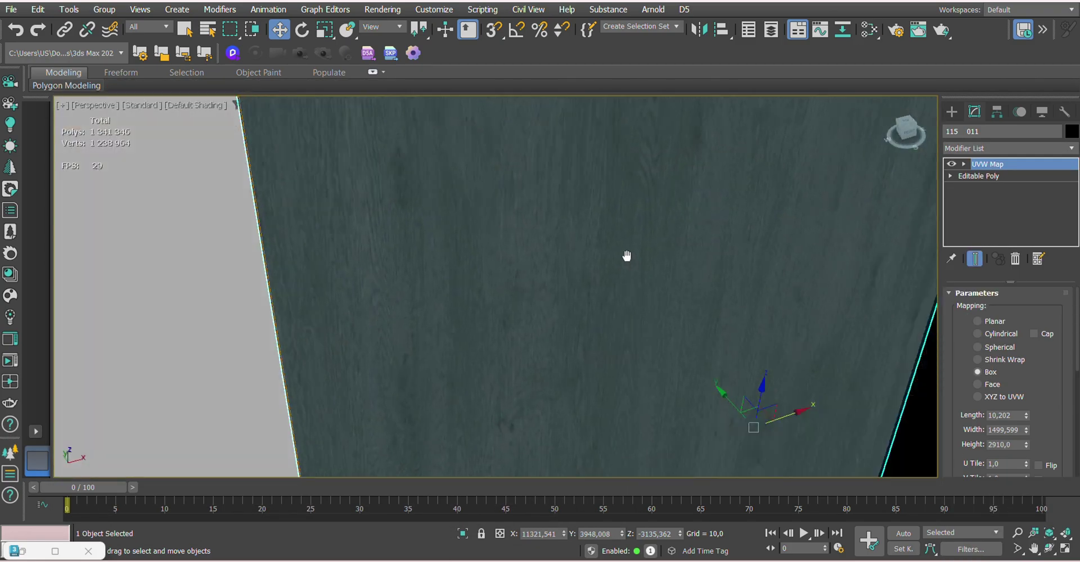
{"action": "middle_click_drag", "start_coordinate": [571, 236], "coordinate": [534, 247], "text": "alt"}
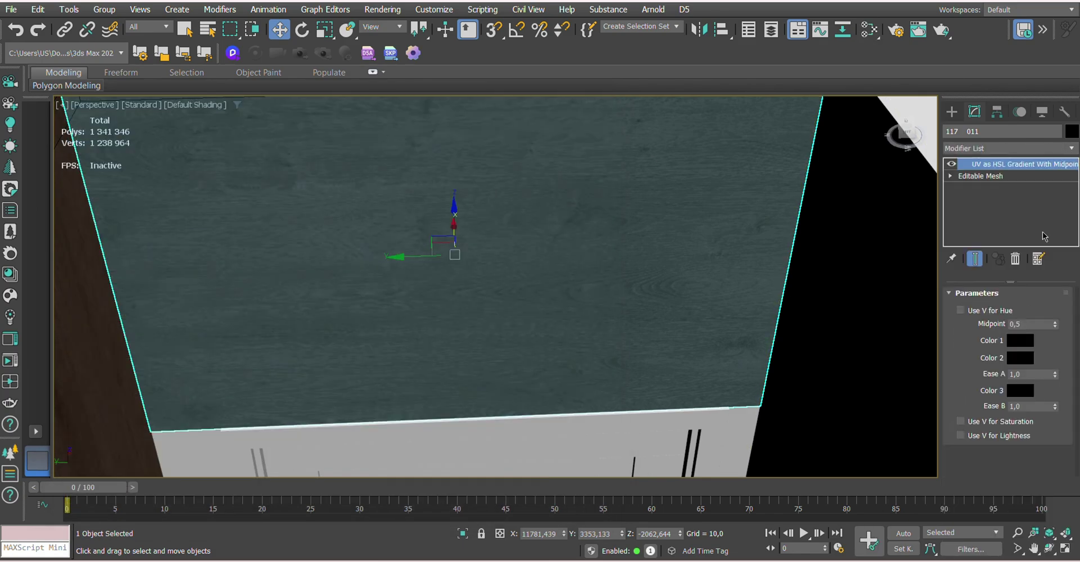
Add a UVW Map to the facing panel and lengthen its mapping to about 790
{"action": "left_click", "coordinate": [1006, 148]}
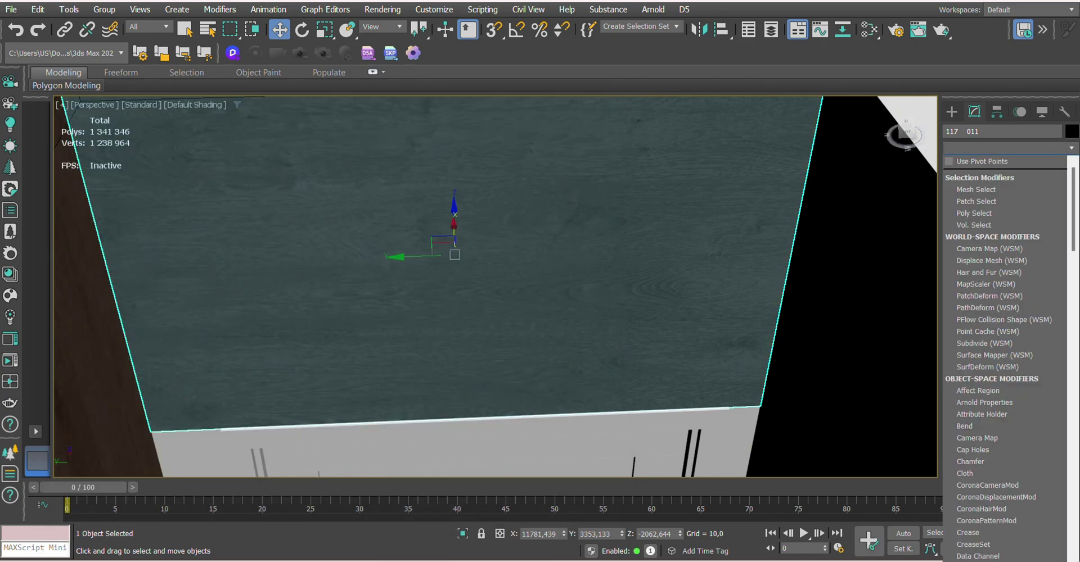
{"action": "left_click", "coordinate": [1001, 377]}
{"action": "left_click_drag", "start_coordinate": [1016, 436], "coordinate": [665, 365]}
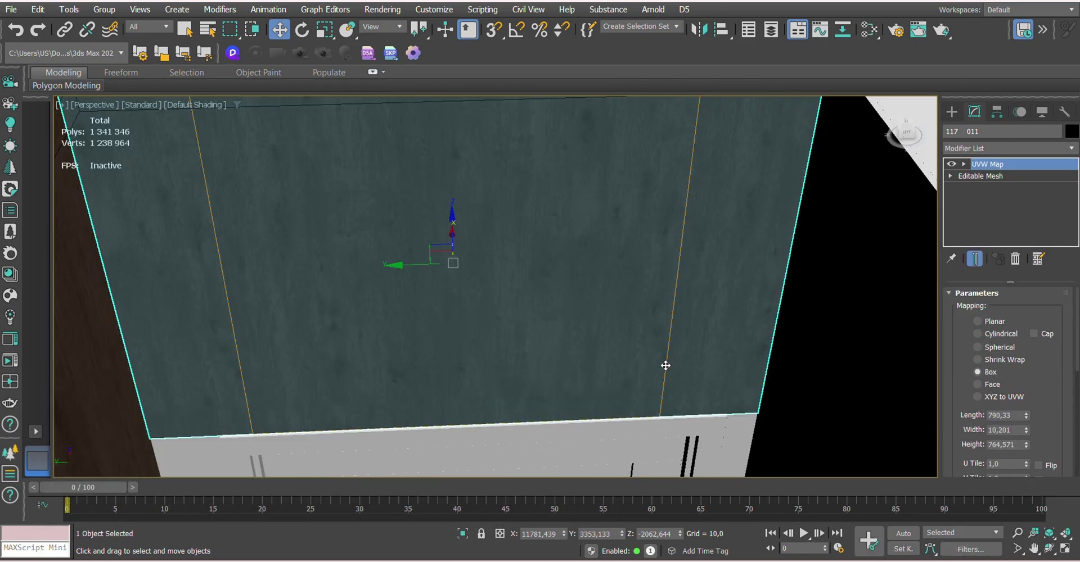
{"action": "right_click", "coordinate": [535, 308]}
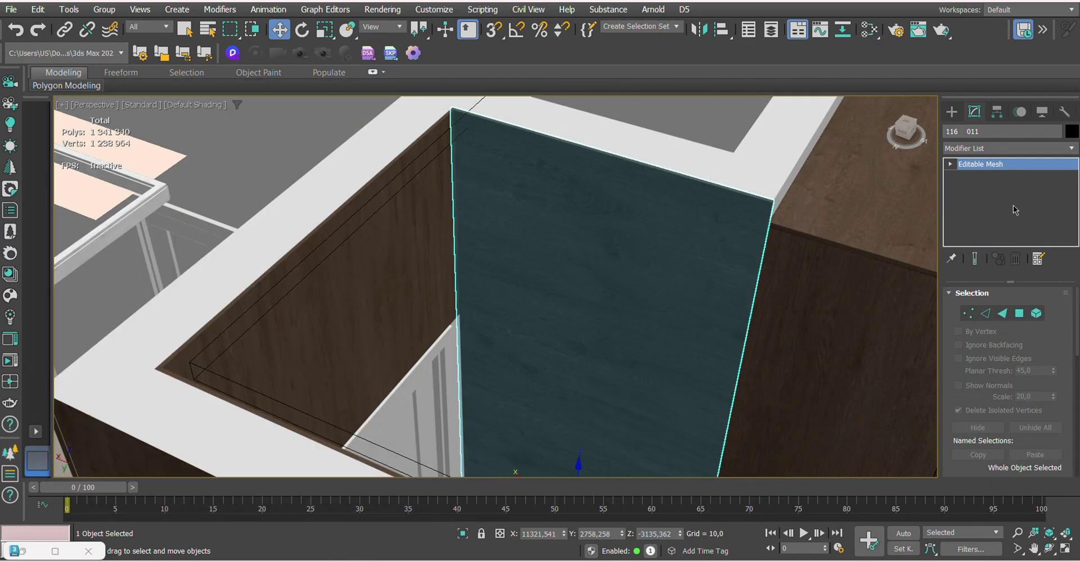
Add a UVW Map to the next panel with width about 1478, then select the neighbouring panel and door
{"action": "left_click", "coordinate": [1007, 148]}
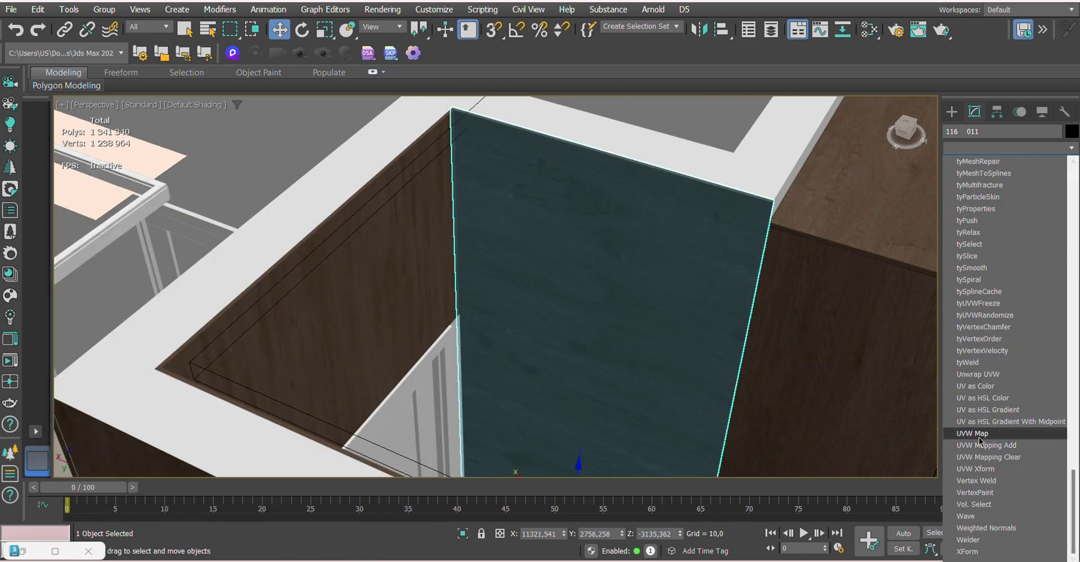
{"action": "left_click", "coordinate": [1001, 377]}
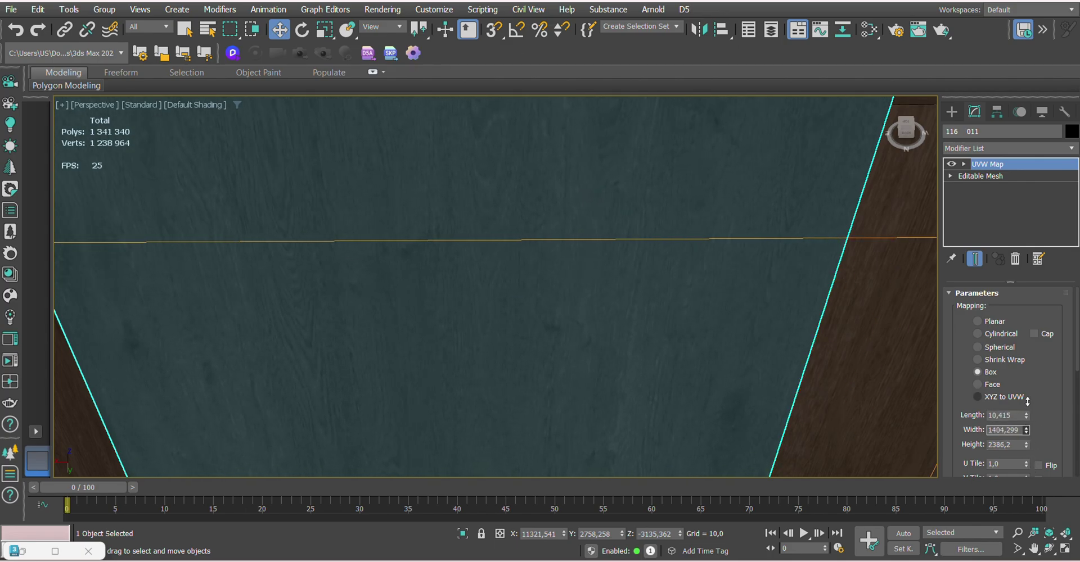
{"action": "left_click_drag", "start_coordinate": [1027, 401], "coordinate": [1027, 434]}
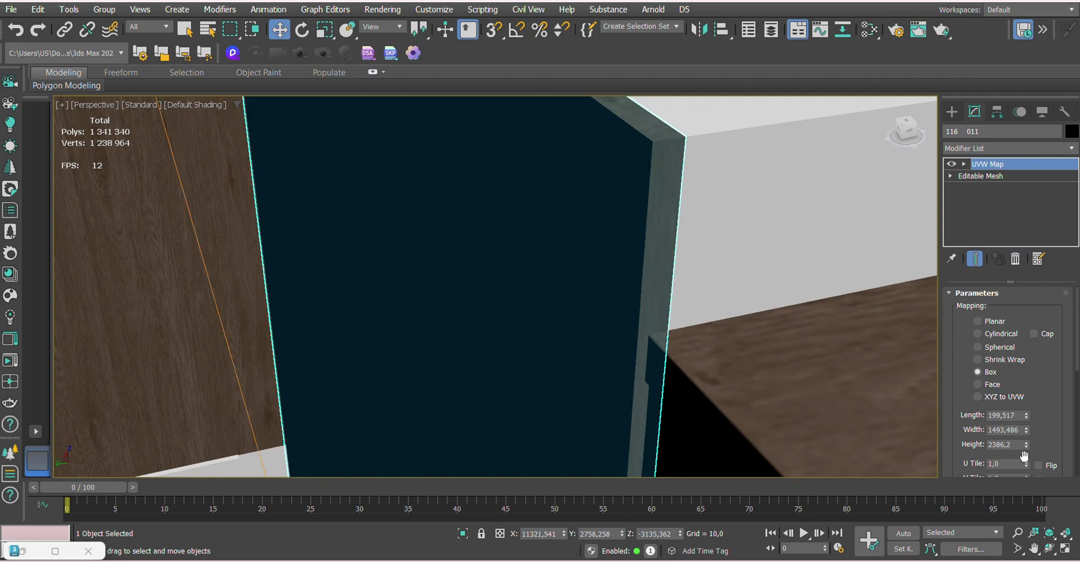
{"action": "scroll", "coordinate": [675, 294], "scroll_direction": "down", "scroll_amount": 3}
{"action": "left_click", "coordinate": [561, 325]}
{"action": "scroll", "coordinate": [554, 264], "scroll_direction": "down", "scroll_amount": 4}
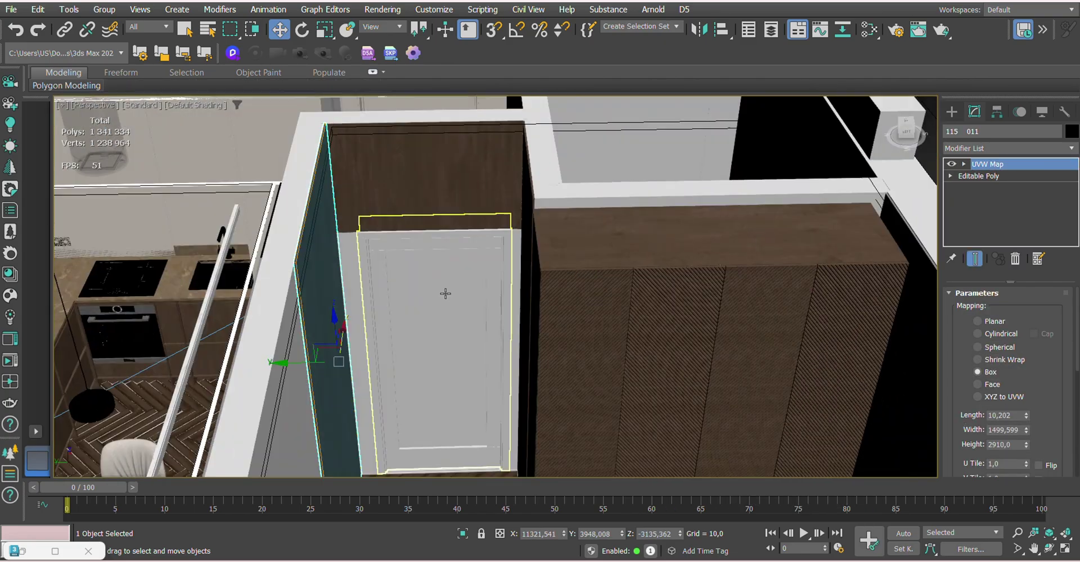
{"action": "left_click", "coordinate": [445, 293]}
{"action": "scroll", "coordinate": [445, 293], "scroll_direction": "down", "scroll_amount": 5}
{"action": "scroll", "coordinate": [461, 304], "scroll_direction": "up", "scroll_amount": 5}
{"action": "scroll", "coordinate": [475, 314], "scroll_direction": "down", "scroll_amount": 6}
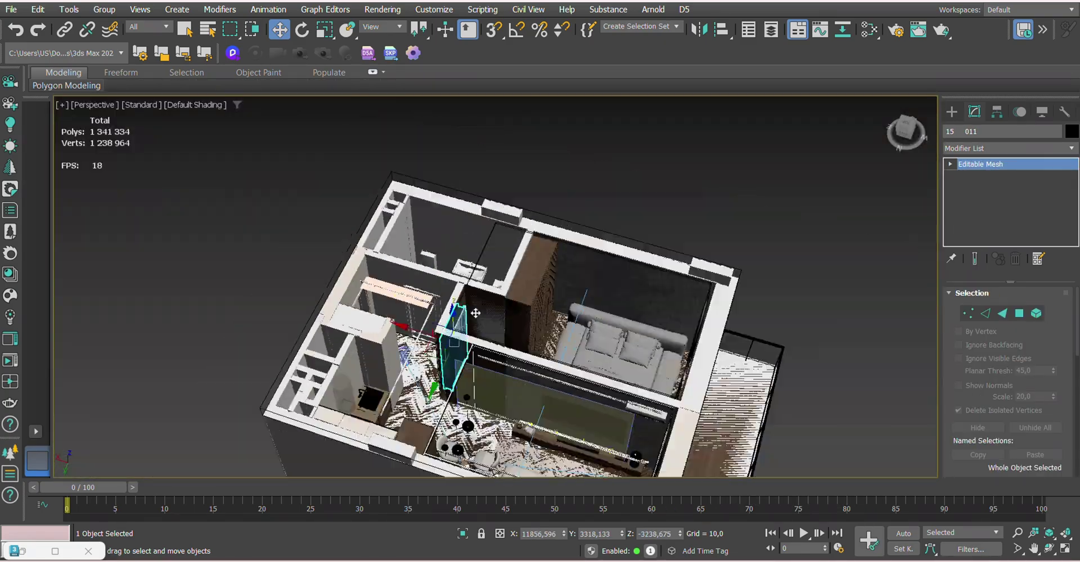
Open the TB decor group and copy its glass-and-tray pieces onto the bedside table
{"action": "scroll", "coordinate": [475, 314], "scroll_direction": "up", "scroll_amount": 10}
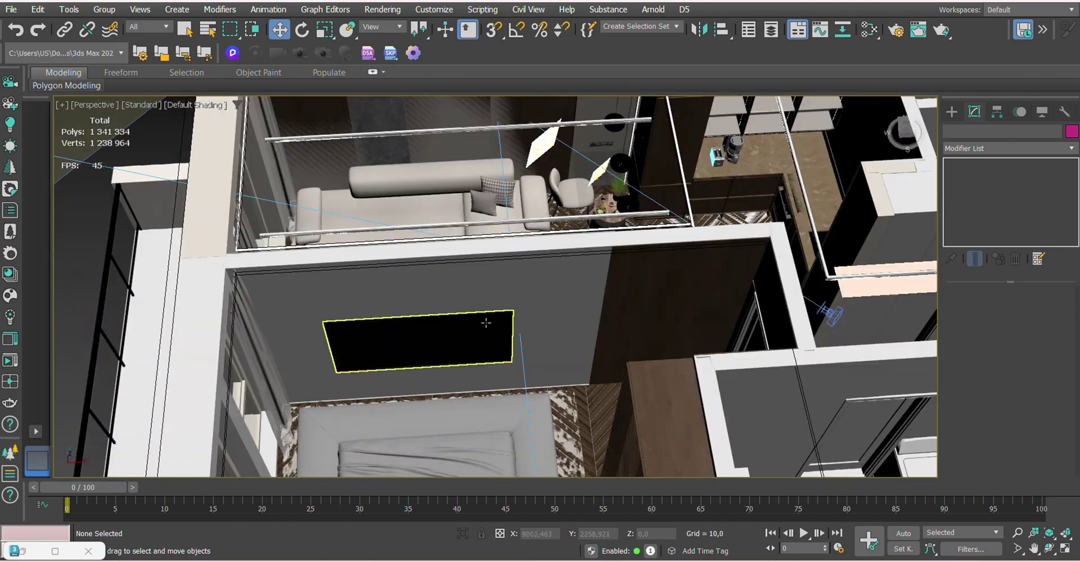
{"action": "left_click", "coordinate": [158, 52]}
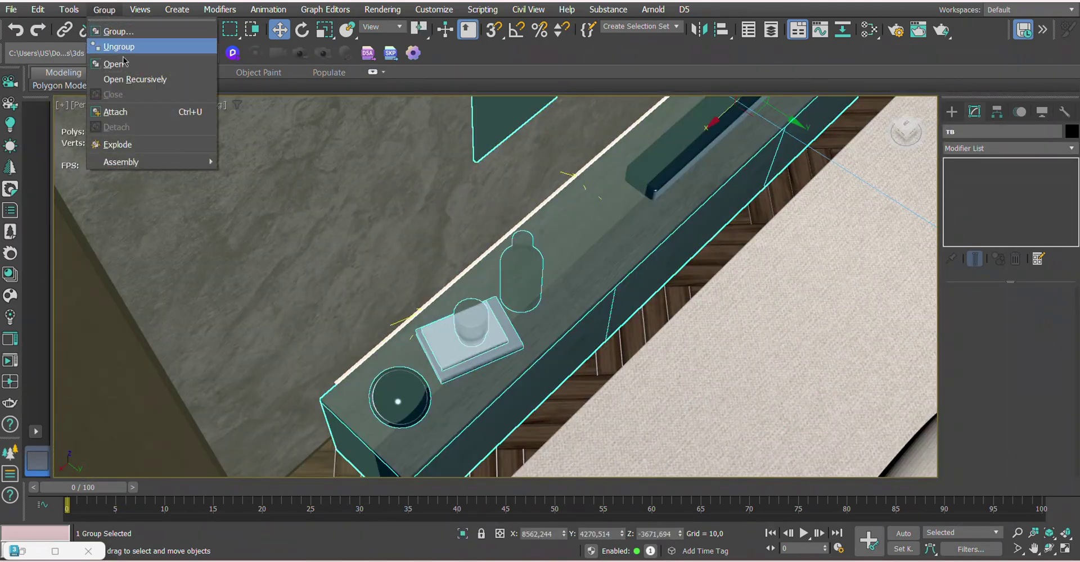
{"action": "left_click", "coordinate": [118, 64]}
{"action": "left_click", "coordinate": [488, 293]}
{"action": "scroll", "coordinate": [573, 410], "scroll_direction": "down", "scroll_amount": 5}
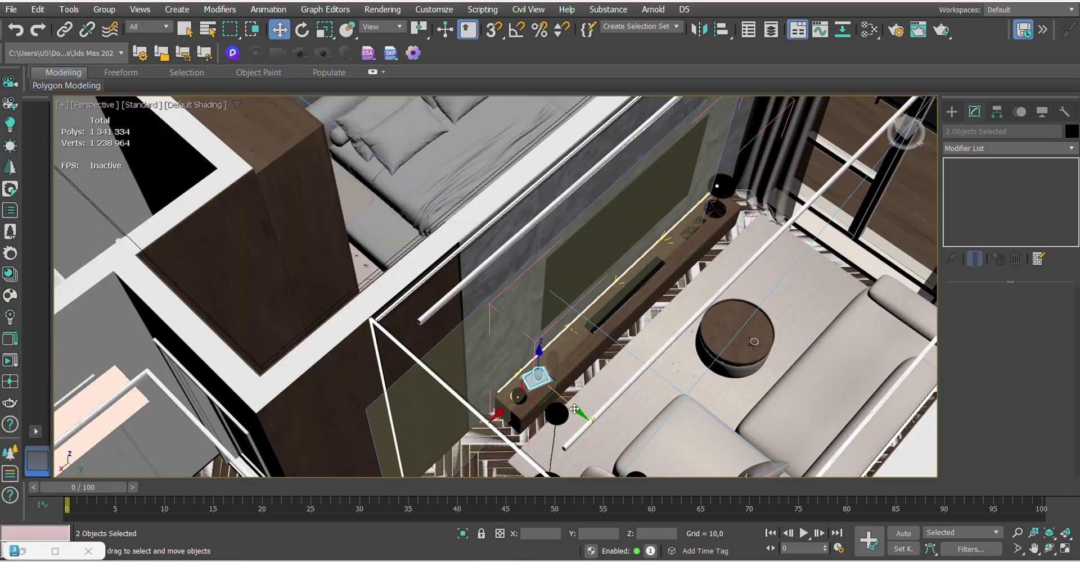
{"action": "left_click_drag", "start_coordinate": [573, 409], "coordinate": [362, 236], "text": "shift"}
{"action": "left_click", "coordinate": [526, 335]}
{"action": "key", "text": "z"}
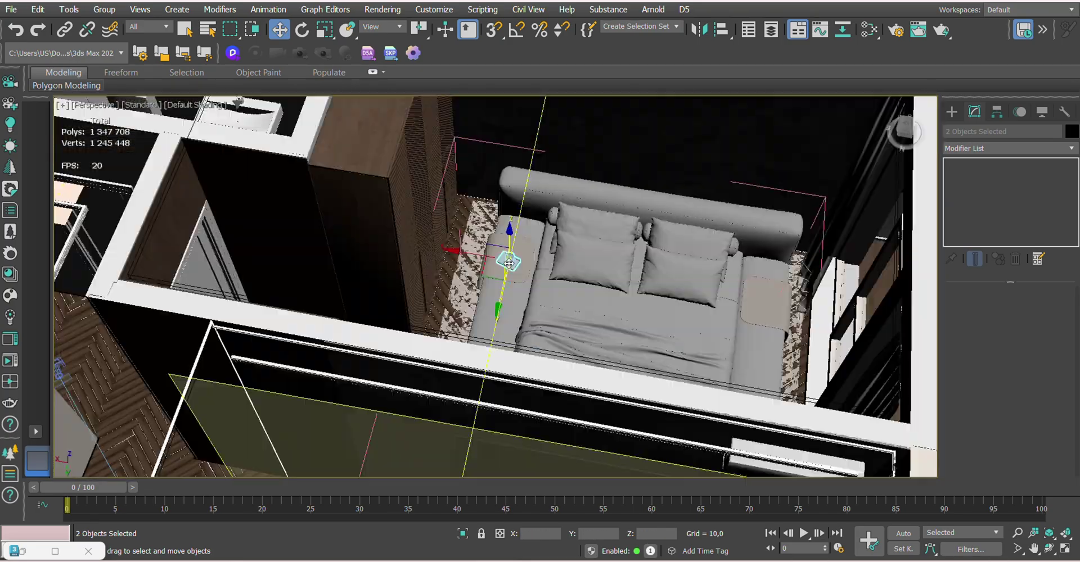
{"action": "left_click", "coordinate": [101, 10]}
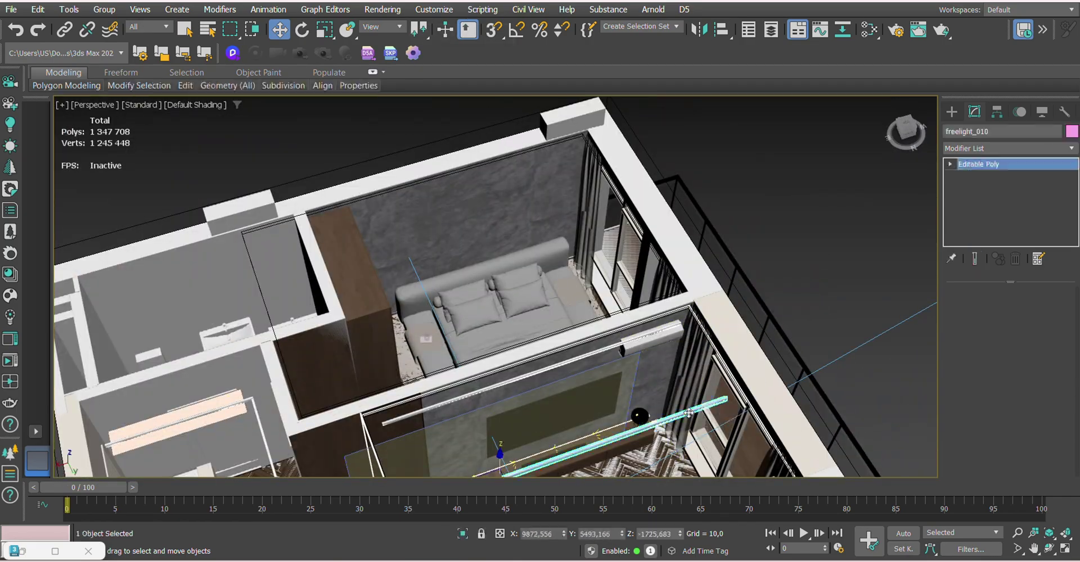
Frame the long light strip and add an FFD 4x4x4 lattice to reshape it
{"action": "middle_click_drag", "start_coordinate": [688, 413], "coordinate": [497, 261], "text": "alt"}
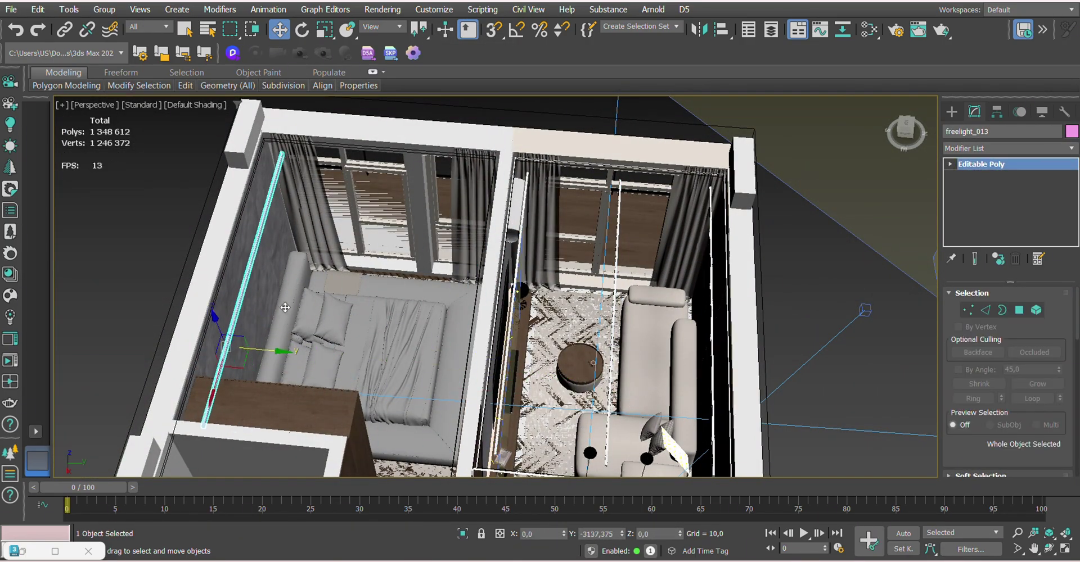
{"action": "key", "text": "z"}
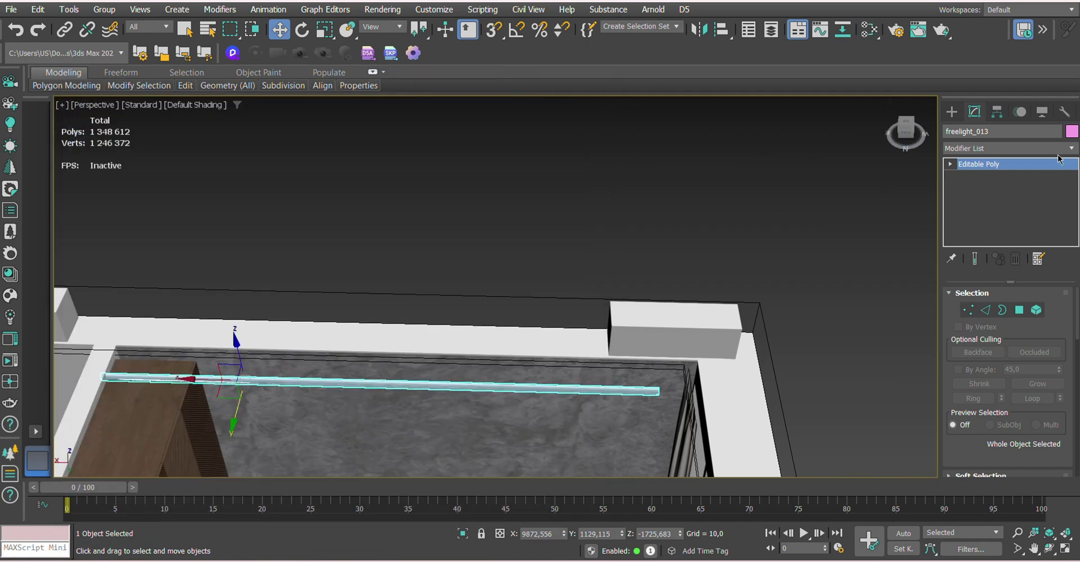
{"action": "left_click", "coordinate": [1059, 149]}
{"action": "left_click", "coordinate": [982, 326]}
{"action": "scroll", "coordinate": [347, 254], "scroll_direction": "down", "scroll_amount": 5}
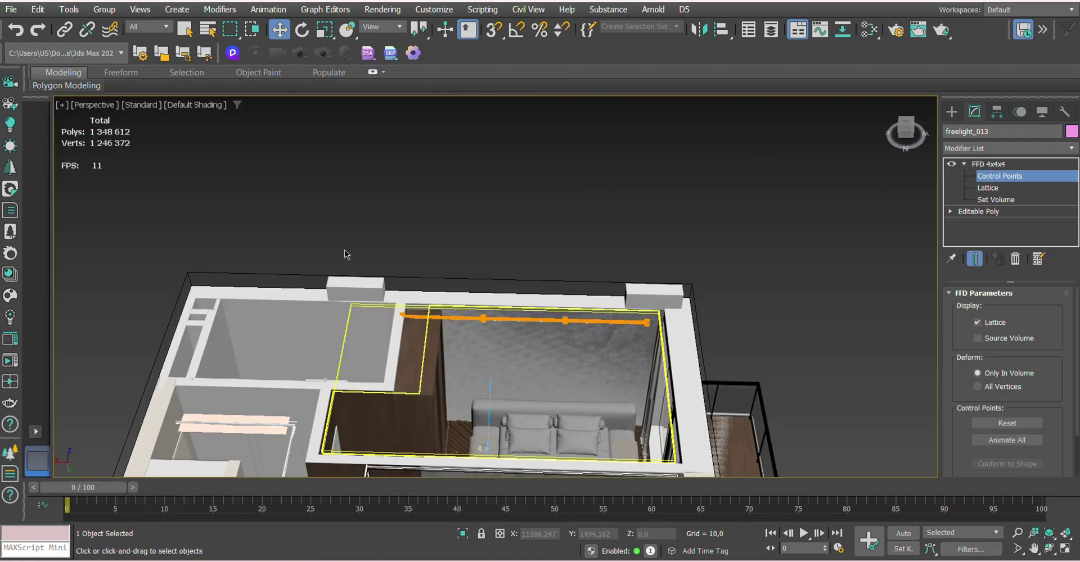
{"action": "scroll", "coordinate": [555, 345], "scroll_direction": "up", "scroll_amount": 3}
{"action": "scroll", "coordinate": [471, 248], "scroll_direction": "up", "scroll_amount": 3}
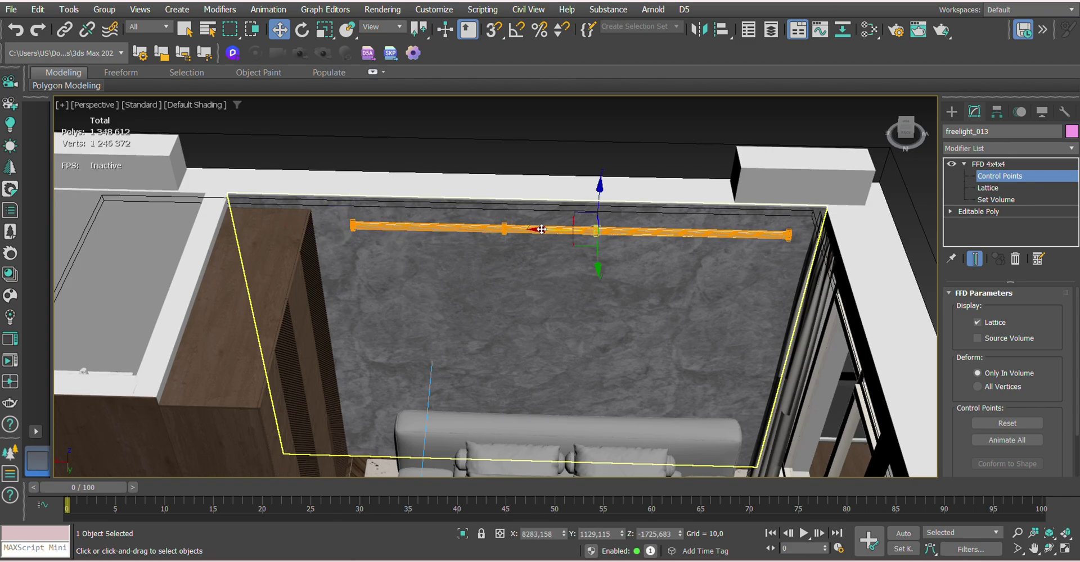
{"action": "scroll", "coordinate": [533, 234], "scroll_direction": "down", "scroll_amount": 3}
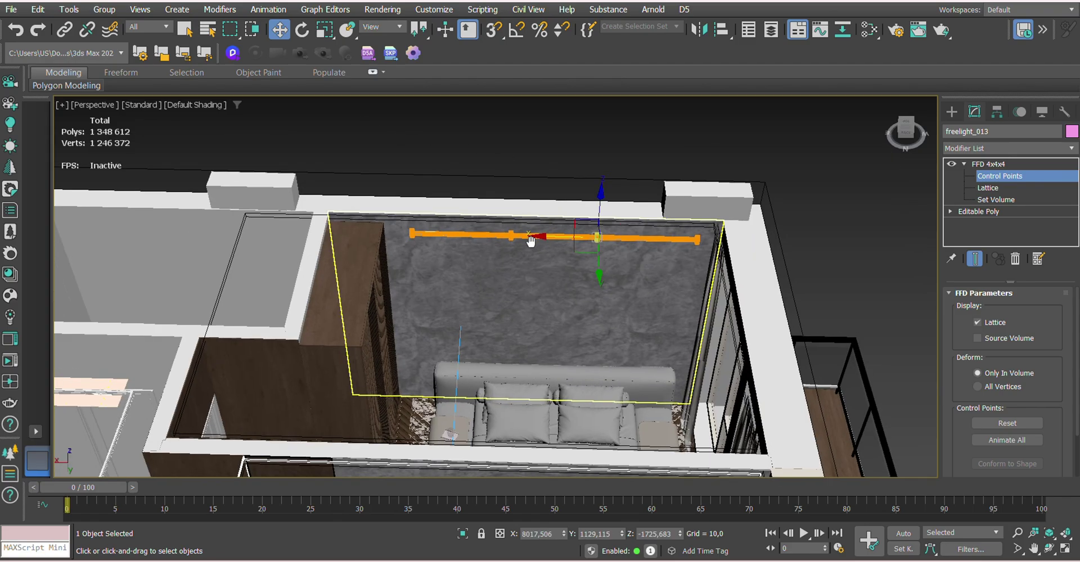
{"action": "middle_click_drag", "start_coordinate": [531, 238], "coordinate": [449, 264], "text": "alt"}
{"action": "scroll", "coordinate": [438, 270], "scroll_direction": "up", "scroll_amount": 3}
Collapse the reshaped light strip and clone copies beside the bed and across the room
{"action": "right_click", "coordinate": [388, 270]}
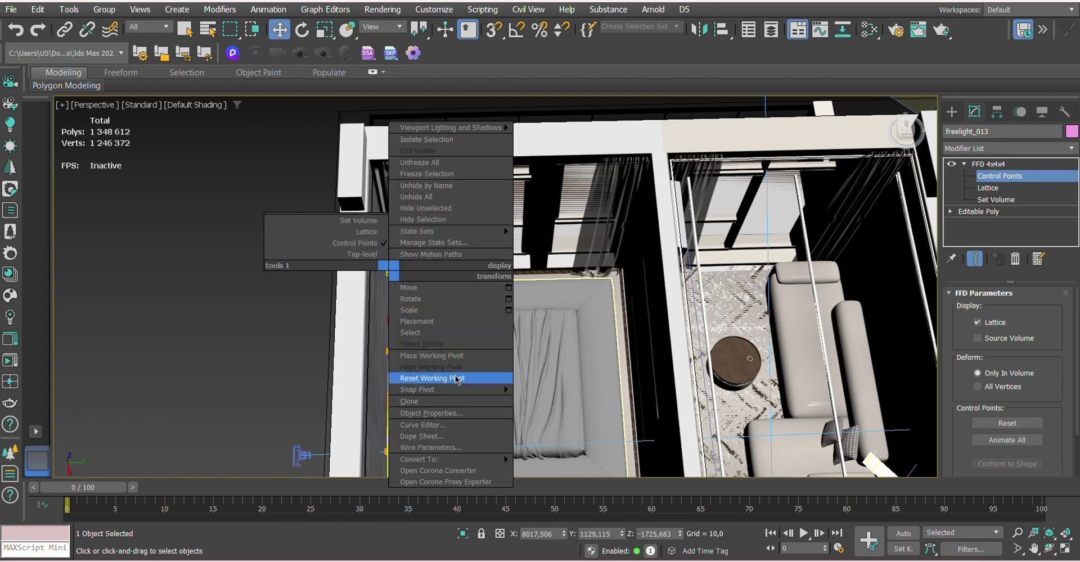
{"action": "left_click", "coordinate": [549, 475]}
{"action": "left_click_drag", "start_coordinate": [386, 434], "coordinate": [646, 394], "text": "shift"}
{"action": "scroll", "coordinate": [542, 358], "scroll_direction": "down", "scroll_amount": 2}
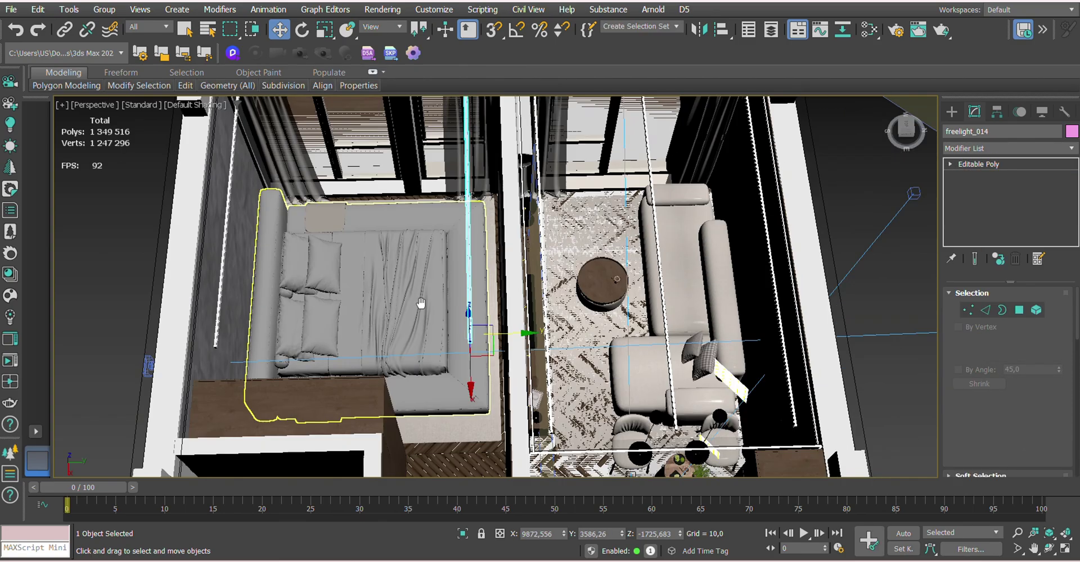
{"action": "scroll", "coordinate": [543, 359], "scroll_direction": "down", "scroll_amount": 3}
{"action": "scroll", "coordinate": [601, 342], "scroll_direction": "up", "scroll_amount": 4}
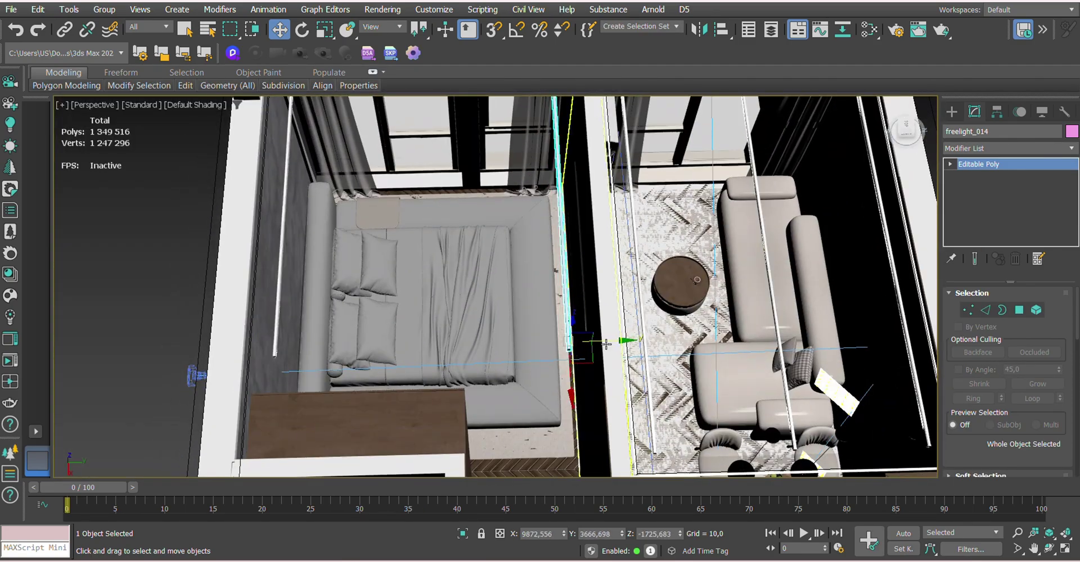
{"action": "left_click_drag", "start_coordinate": [606, 344], "coordinate": [442, 344], "text": "shift"}
{"action": "left_click", "coordinate": [549, 337]}
{"action": "middle_click_drag", "start_coordinate": [550, 337], "coordinate": [482, 208], "text": "alt"}
{"action": "left_click", "coordinate": [482, 208]}
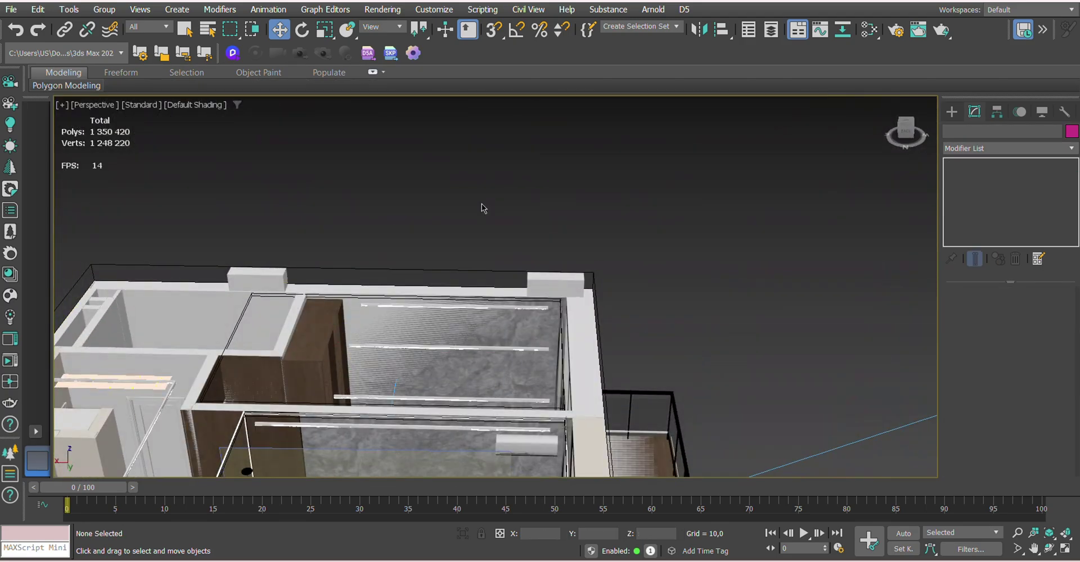
In Asset Tracking, set the path of all bitmaps to Desktop\21 09 24 квартира 1
{"action": "key", "text": "shift+t"}
{"action": "left_click", "coordinate": [595, 156]}
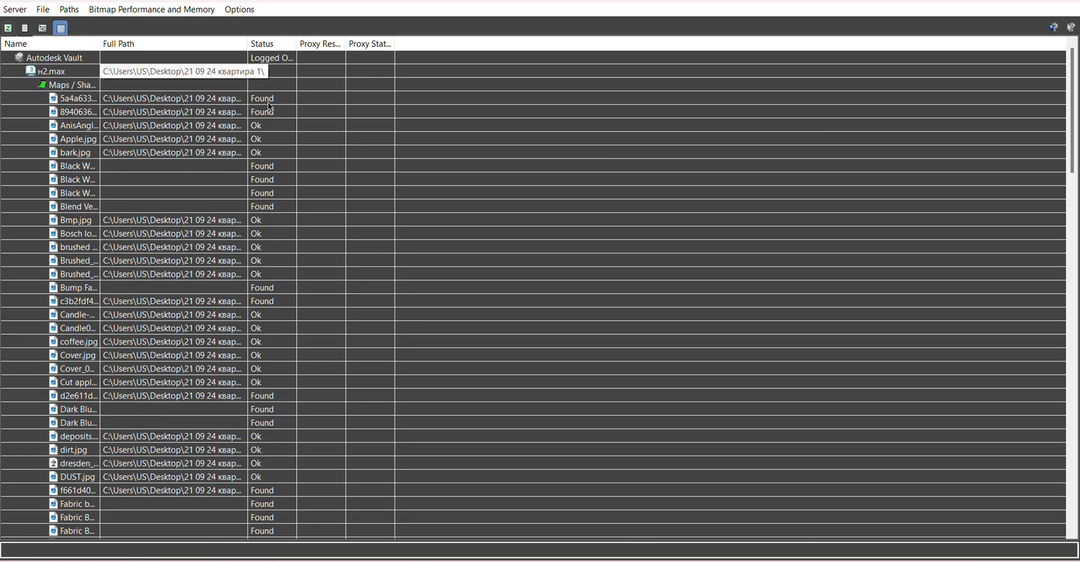
{"action": "left_click_drag", "start_coordinate": [1073, 117], "coordinate": [1073, 466]}
{"action": "left_click", "coordinate": [288, 531], "text": "shift"}
{"action": "right_click", "coordinate": [275, 437]}
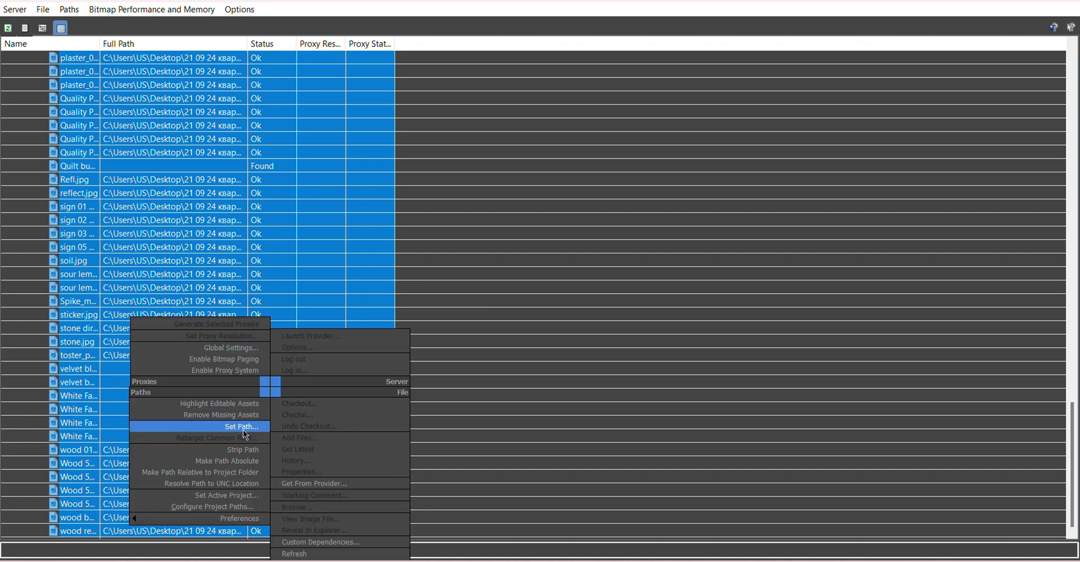
{"action": "left_click", "coordinate": [242, 429]}
{"action": "left_click", "coordinate": [428, 216]}
{"action": "scroll", "coordinate": [579, 286], "scroll_direction": "down", "scroll_amount": 5}
{"action": "double_click", "coordinate": [579, 287]}
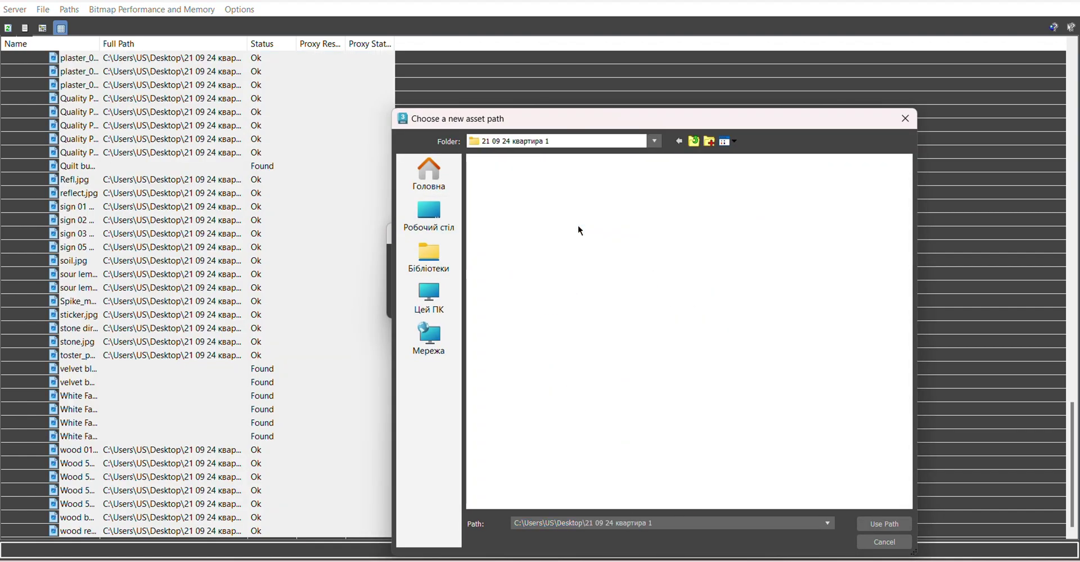
{"action": "key", "text": "Return"}
{"action": "left_click", "coordinate": [606, 303]}
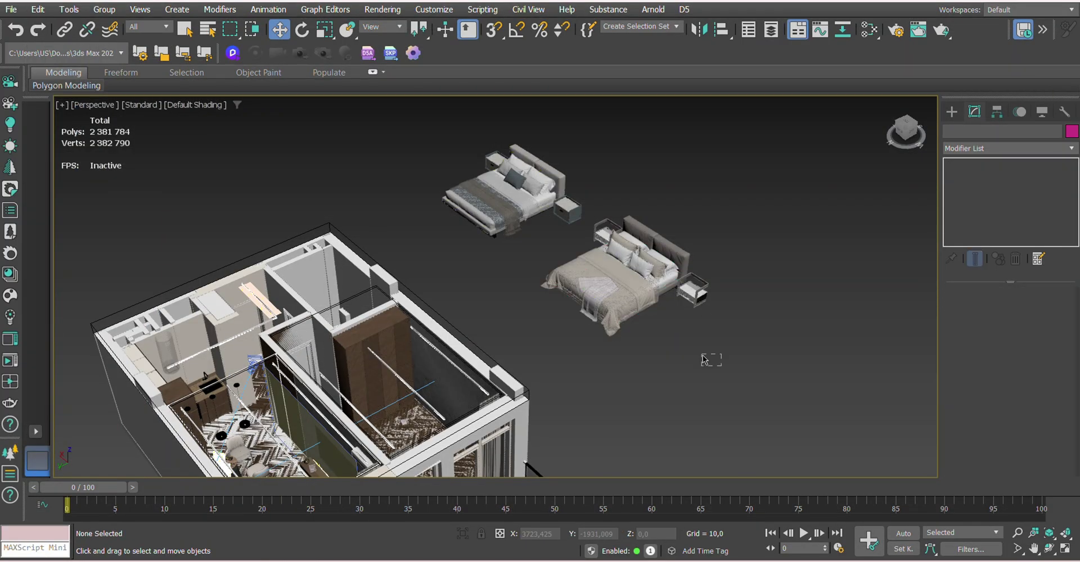
Box-select and delete the left bed with its nightstands
{"action": "left_click_drag", "start_coordinate": [450, 169], "coordinate": [585, 236]}
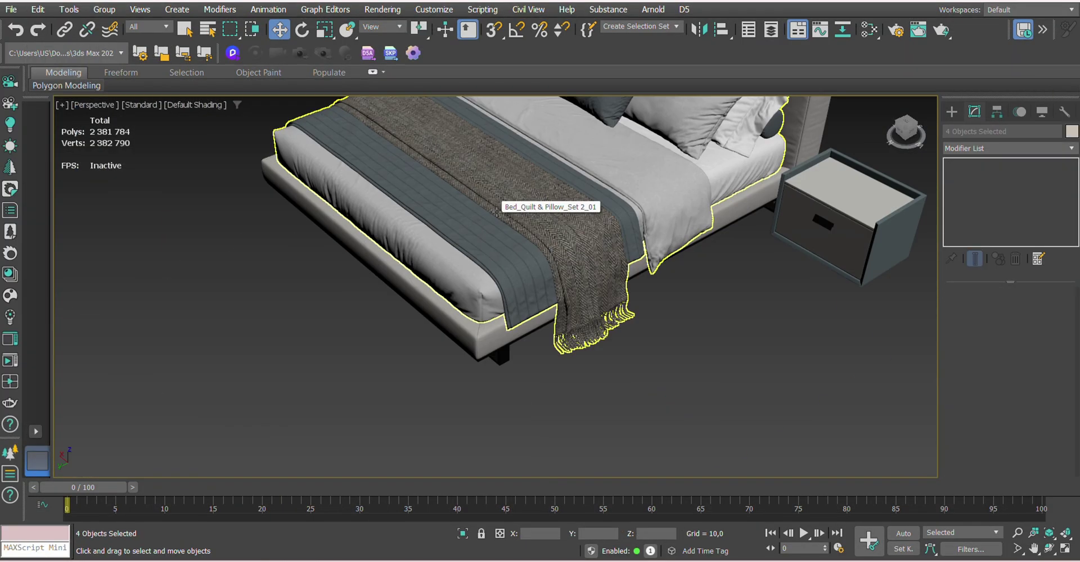
{"action": "scroll", "coordinate": [533, 225], "scroll_direction": "down", "scroll_amount": 2}
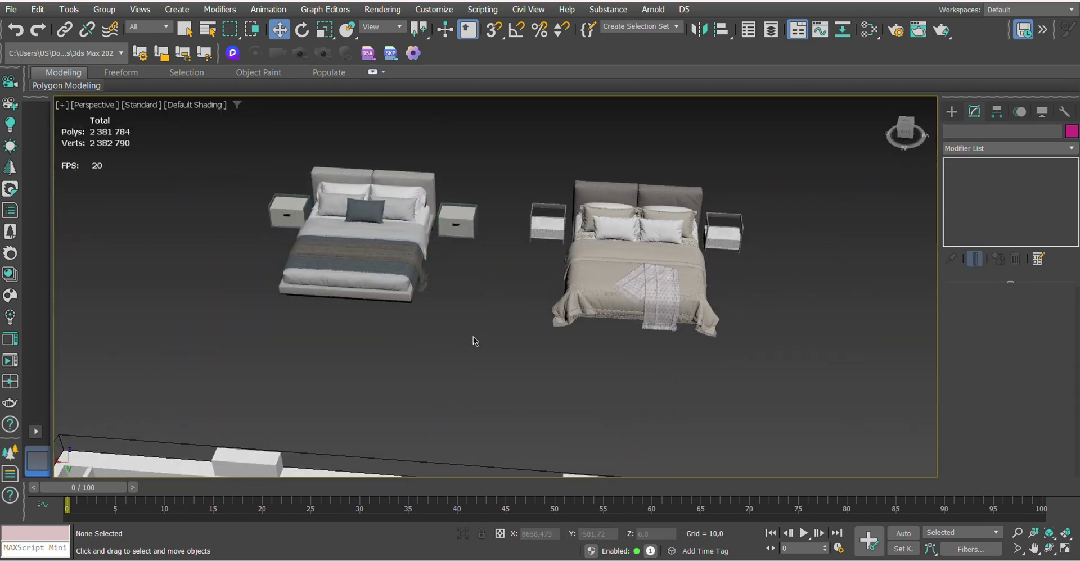
{"action": "left_click_drag", "start_coordinate": [453, 325], "coordinate": [257, 201]}
{"action": "key", "text": "Delete"}
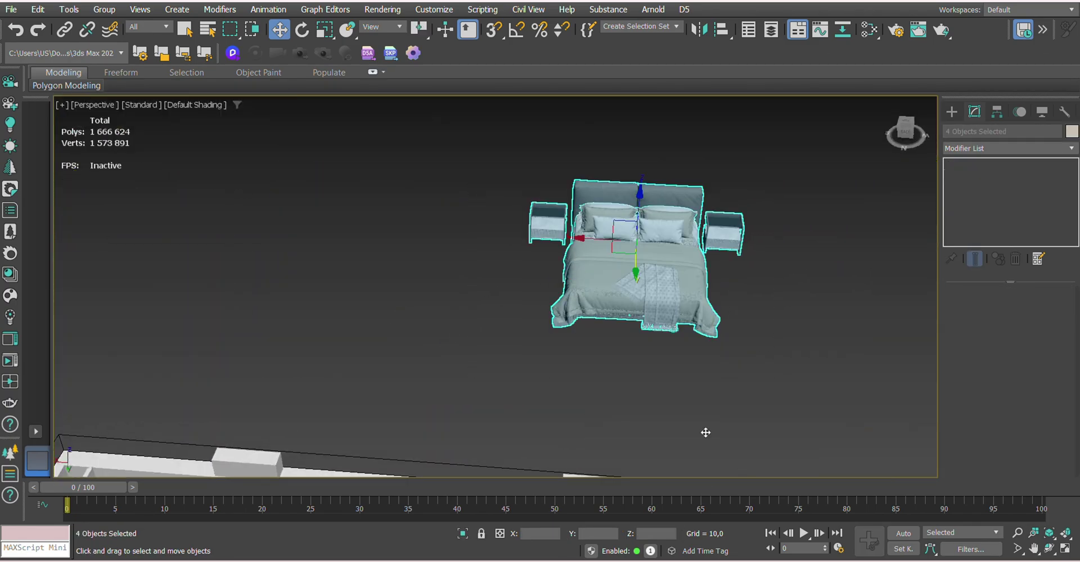
Group the remaining bed and nightstands as Group017 and step back to the earlier view
{"action": "middle_click_drag", "start_coordinate": [705, 429], "coordinate": [571, 274], "text": "alt"}
{"action": "key", "text": "z"}
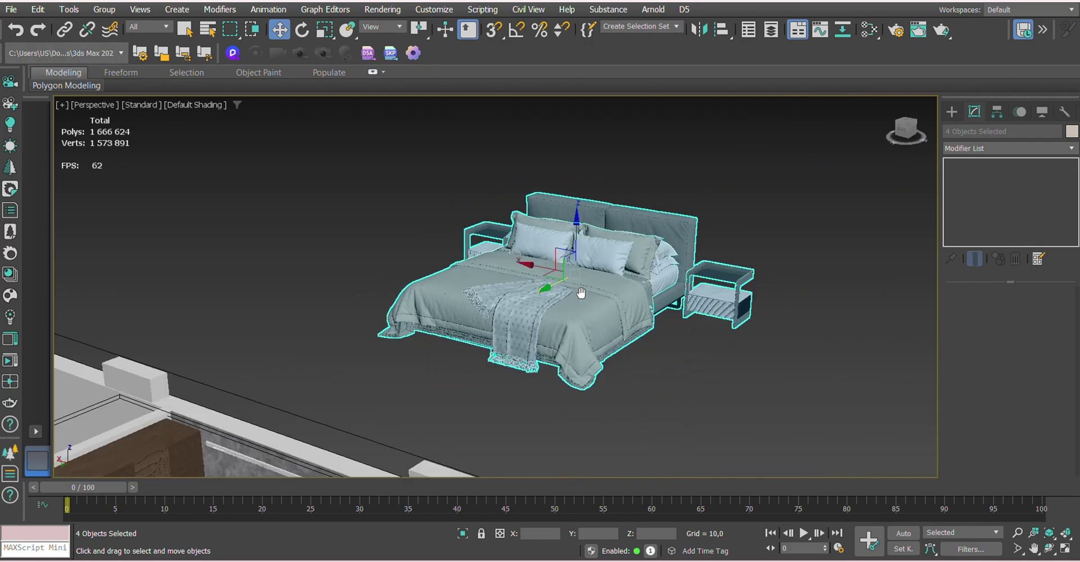
{"action": "left_click", "coordinate": [104, 9]}
{"action": "left_click", "coordinate": [112, 22]}
{"action": "key", "text": "Return"}
{"action": "scroll", "coordinate": [498, 105], "scroll_direction": "down", "scroll_amount": 3}
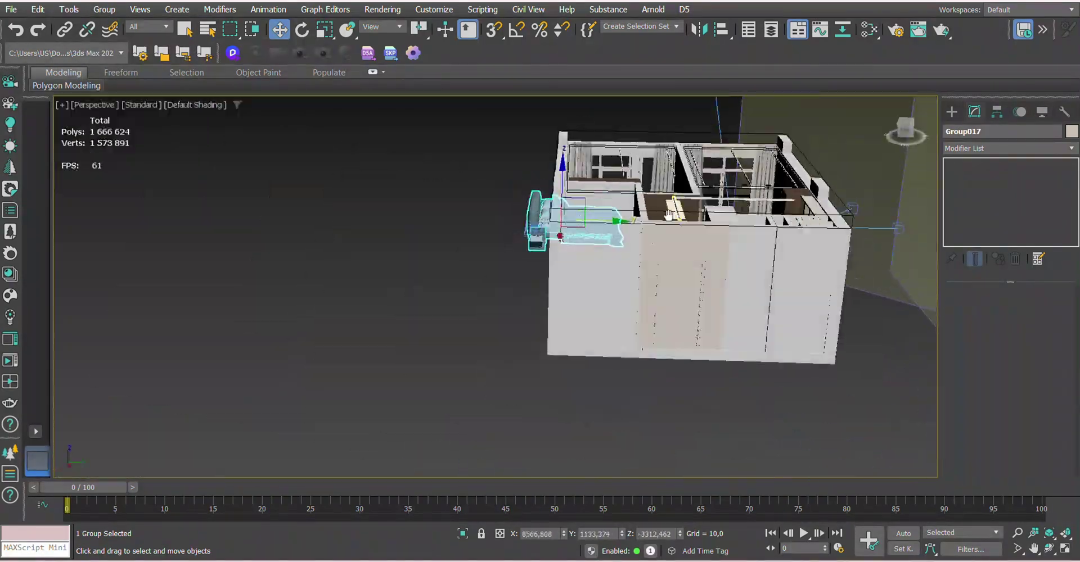
{"action": "left_click", "coordinate": [502, 167]}
{"action": "key", "text": "ctrl+z"}
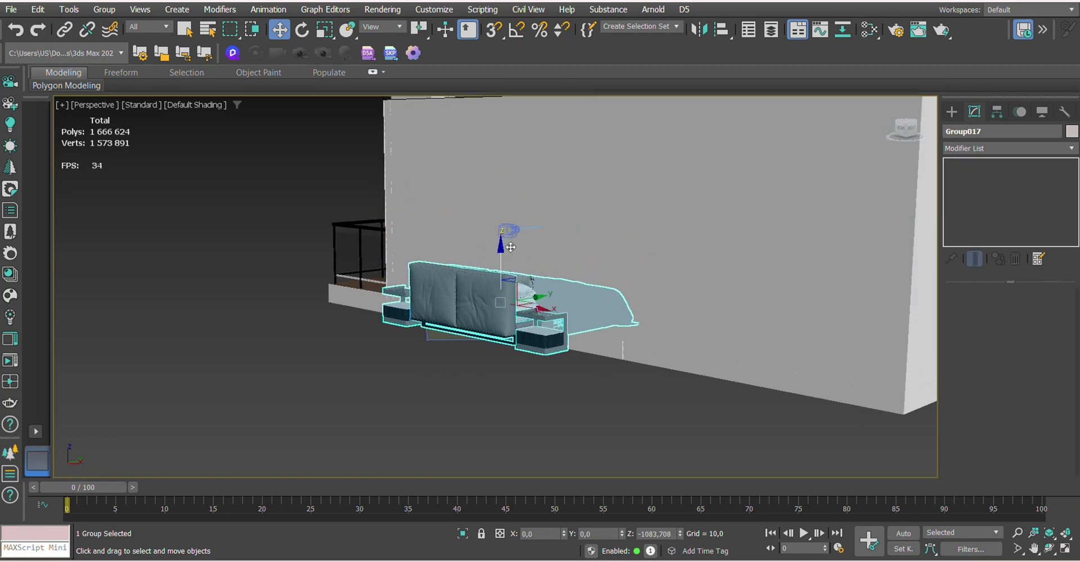
{"action": "key", "text": "shift+z"}
{"action": "key", "text": "shift+z"}
{"action": "key", "text": "shift+z"}
{"action": "key", "text": "shift+z"}
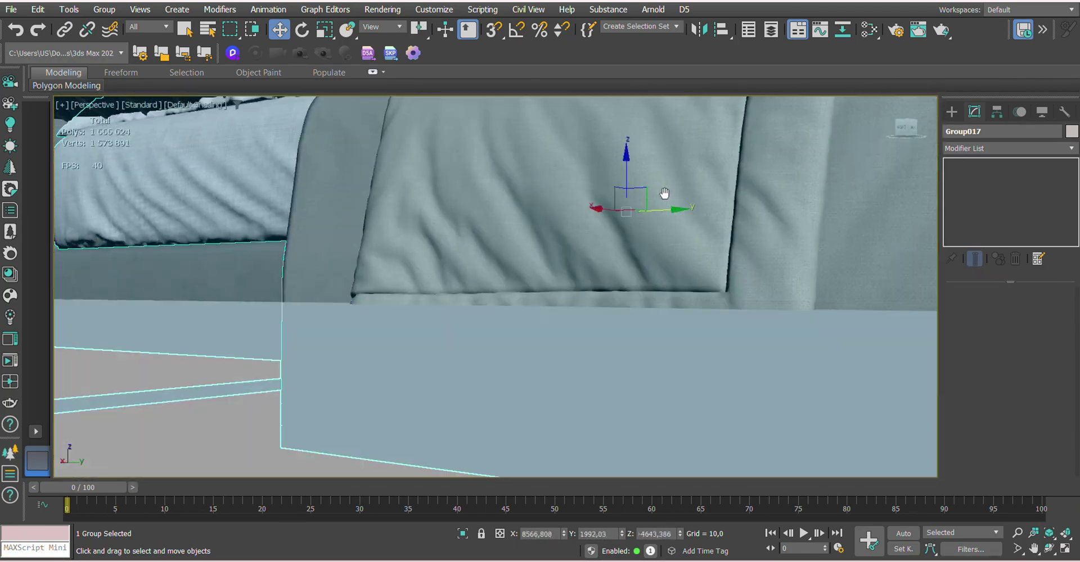
{"action": "key", "text": "shift+z"}
{"action": "key", "text": "shift+z"}
{"action": "key", "text": "shift+z"}
{"action": "key", "text": "shift+z"}
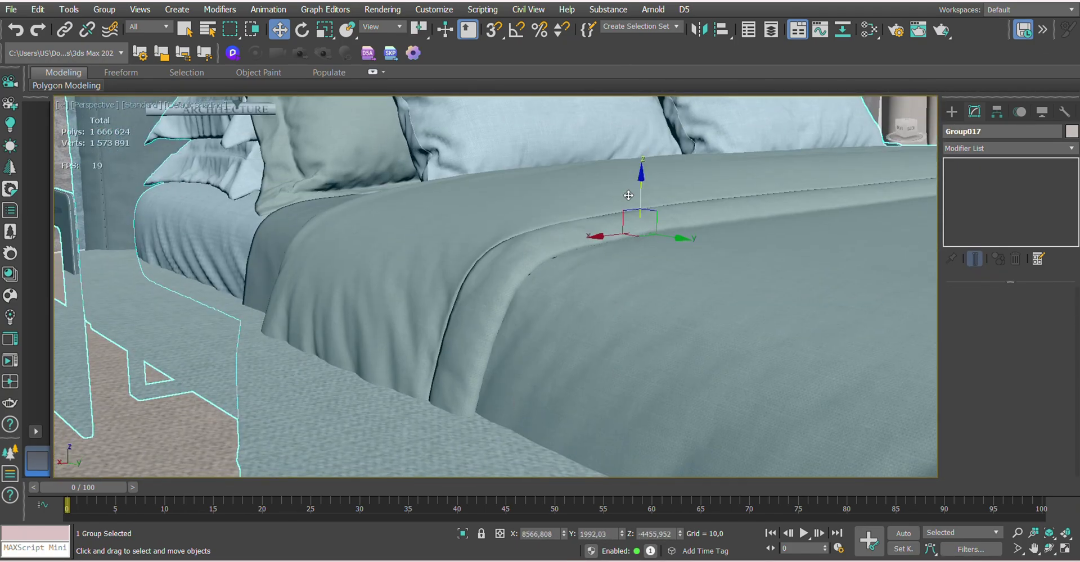
{"action": "key", "text": "shift+z"}
{"action": "key", "text": "shift+z"}
{"action": "key", "text": "shift+z"}
{"action": "key", "text": "shift+z"}
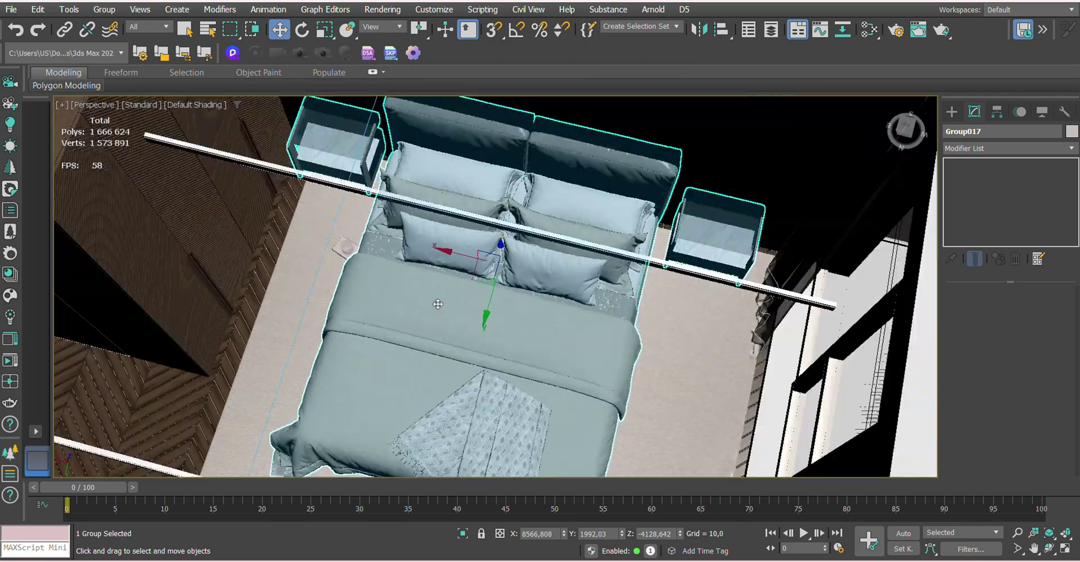
{"action": "key", "text": "shift+z"}
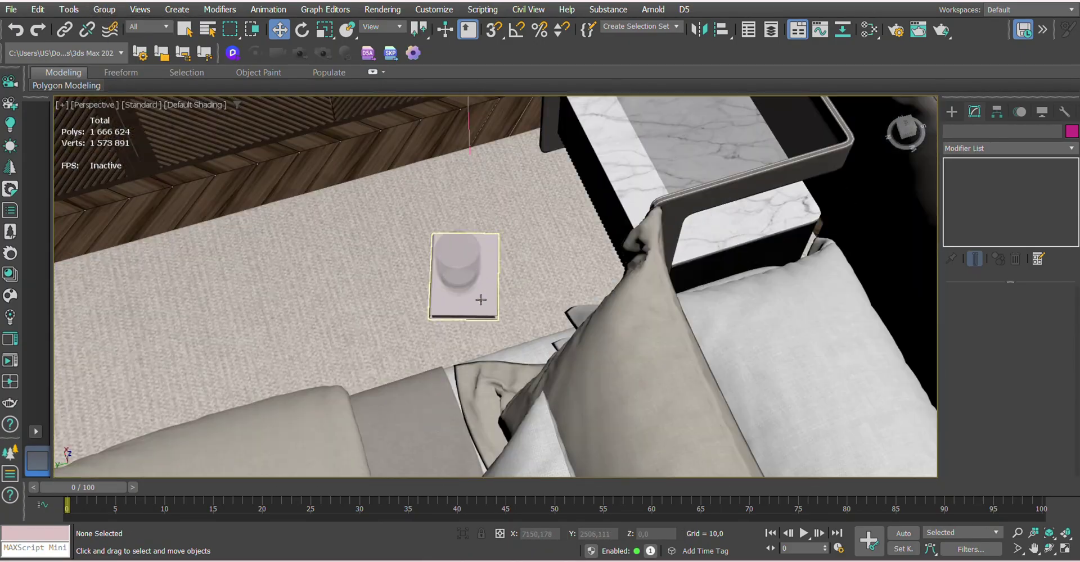
Add a Box UVW Map modifier to the wood wall panel
{"action": "left_click", "coordinate": [480, 299]}
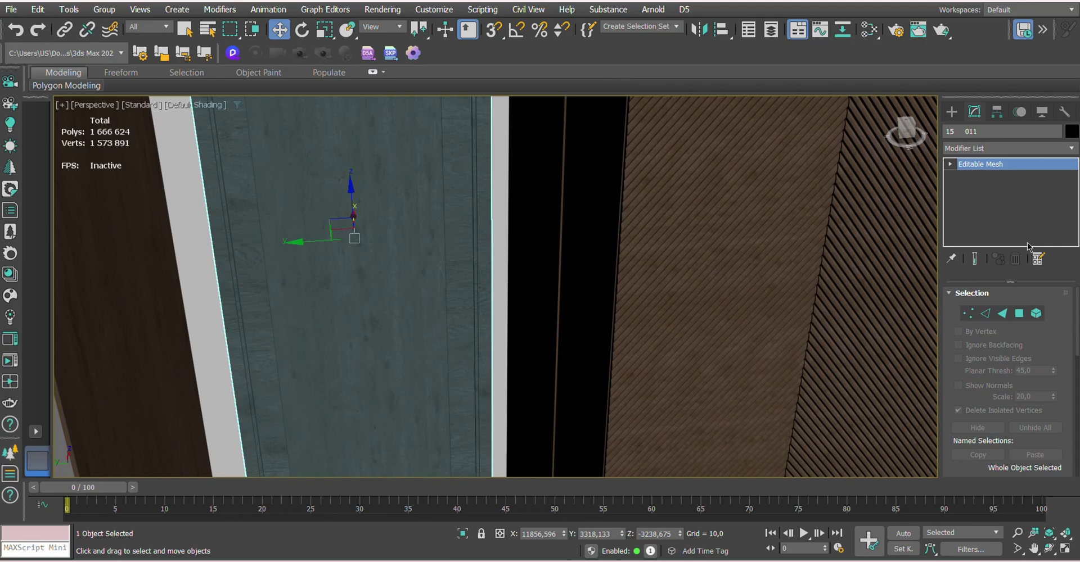
{"action": "left_click", "coordinate": [1006, 148]}
{"action": "left_click", "coordinate": [988, 454]}
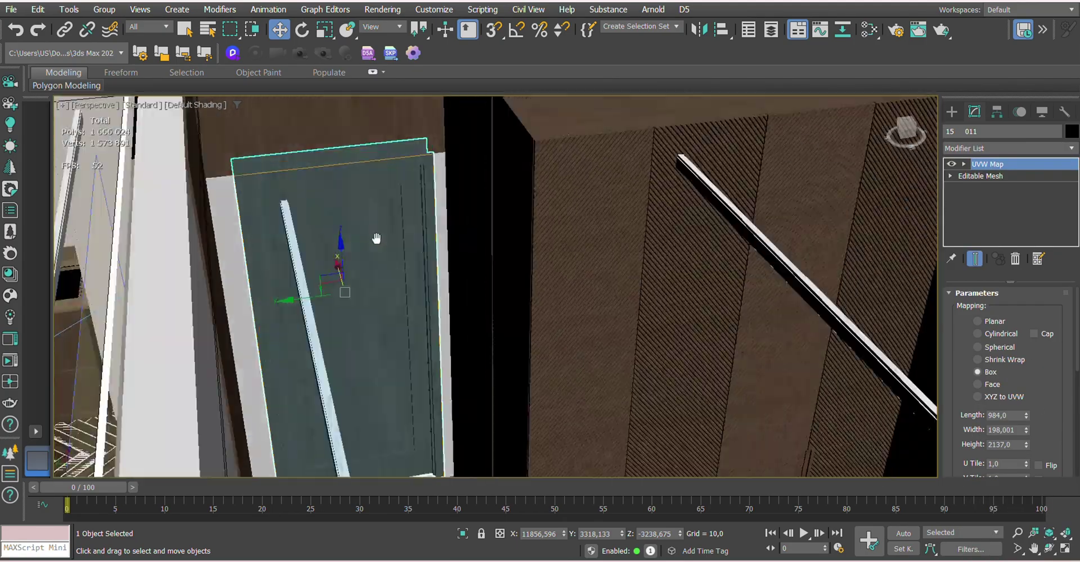
{"action": "right_click", "coordinate": [394, 296]}
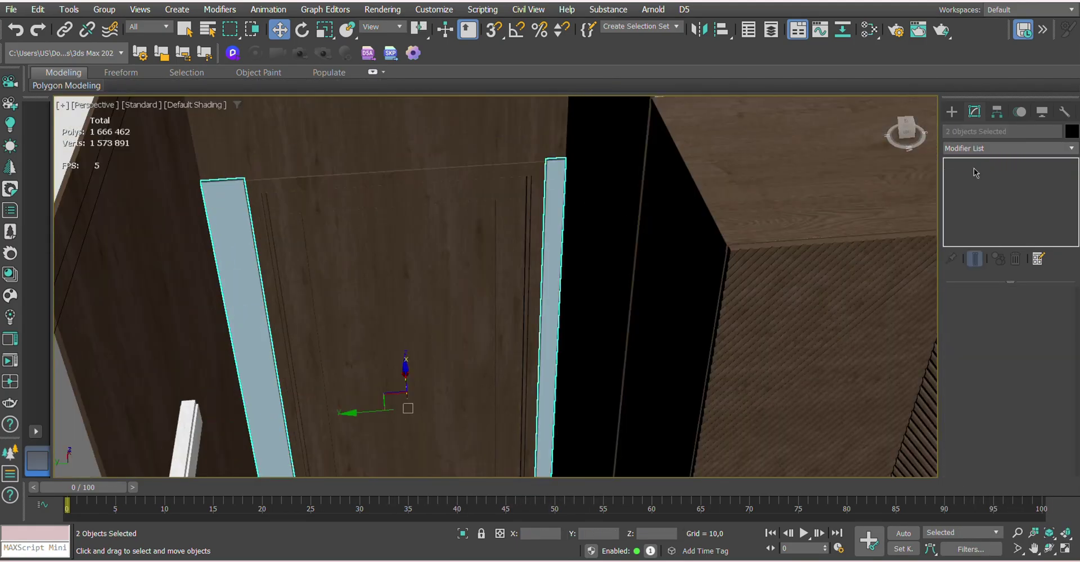
Give both narrow panels Box UVW mapping and collapse them to Editable Poly
{"action": "left_click", "coordinate": [1006, 147]}
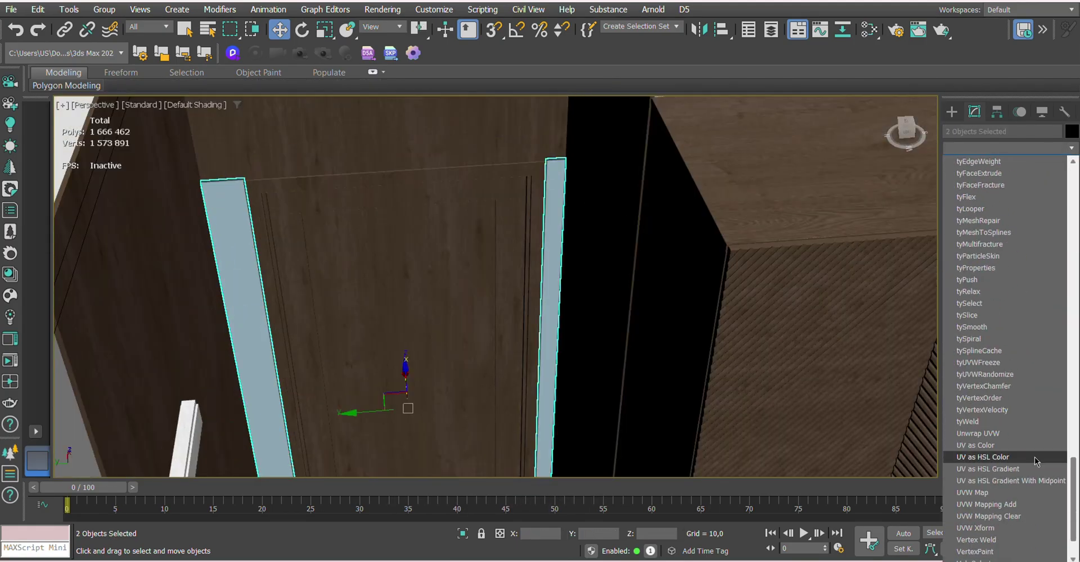
{"action": "left_click", "coordinate": [988, 454]}
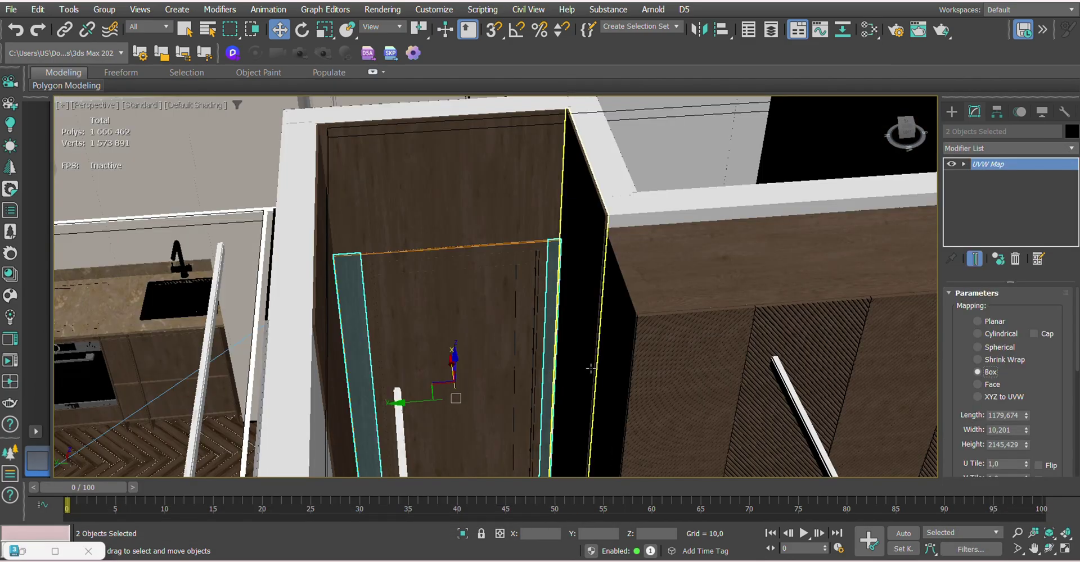
{"action": "scroll", "coordinate": [393, 285], "scroll_direction": "up", "scroll_amount": 5}
{"action": "middle_click_drag", "start_coordinate": [393, 285], "coordinate": [473, 327]}
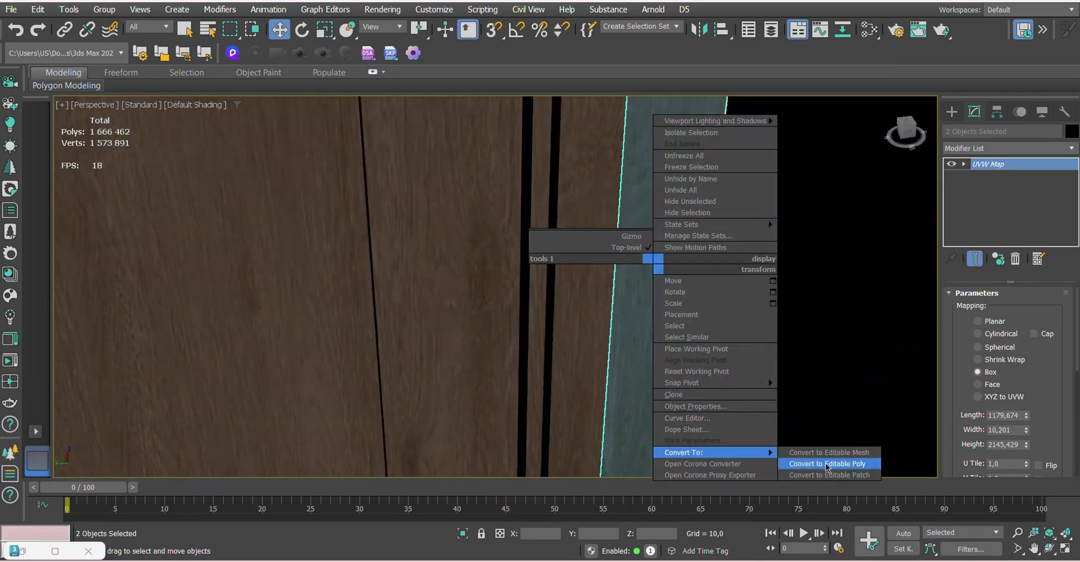
{"action": "left_click", "coordinate": [826, 464]}
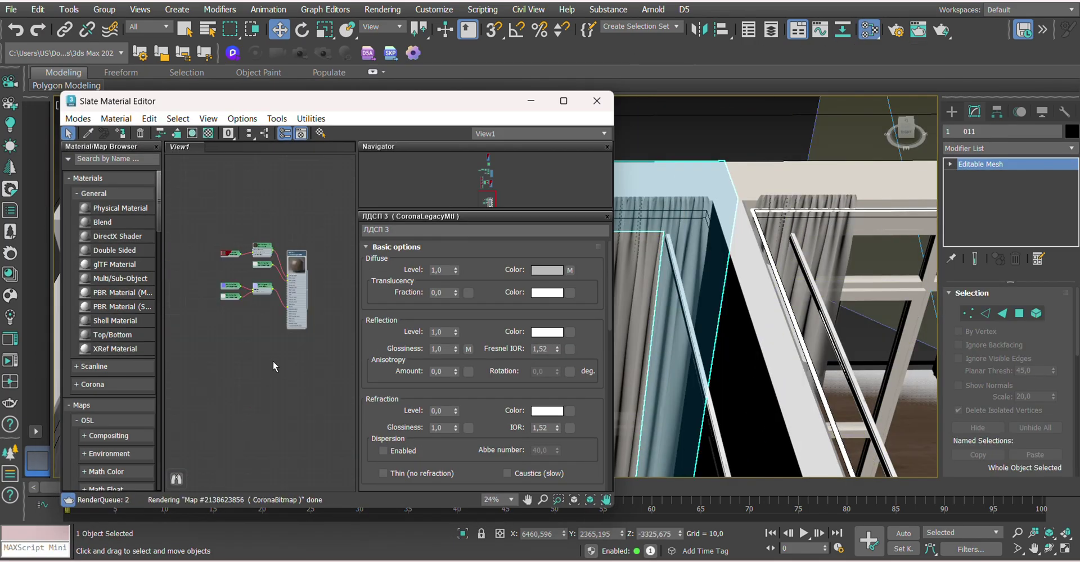
{"action": "scroll", "coordinate": [273, 363], "scroll_direction": "up", "scroll_amount": 8}
{"action": "scroll", "coordinate": [273, 362], "scroll_direction": "down", "scroll_amount": 5}
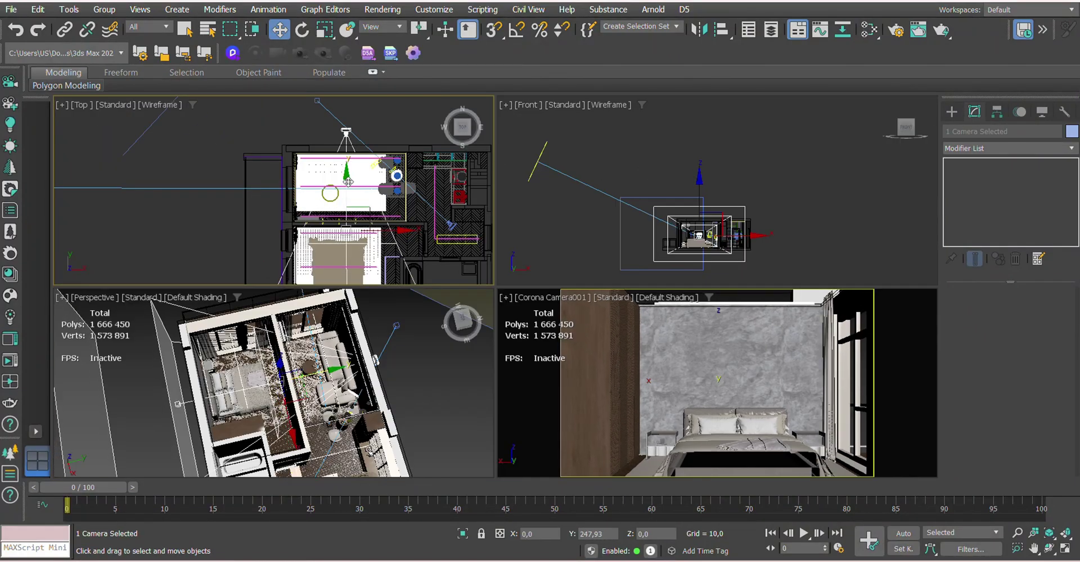
Pull Corona Camera001 back in the Top view and preview the bedroom with Corona Interactive rendering
{"action": "left_click_drag", "start_coordinate": [346, 185], "coordinate": [346, 170]}
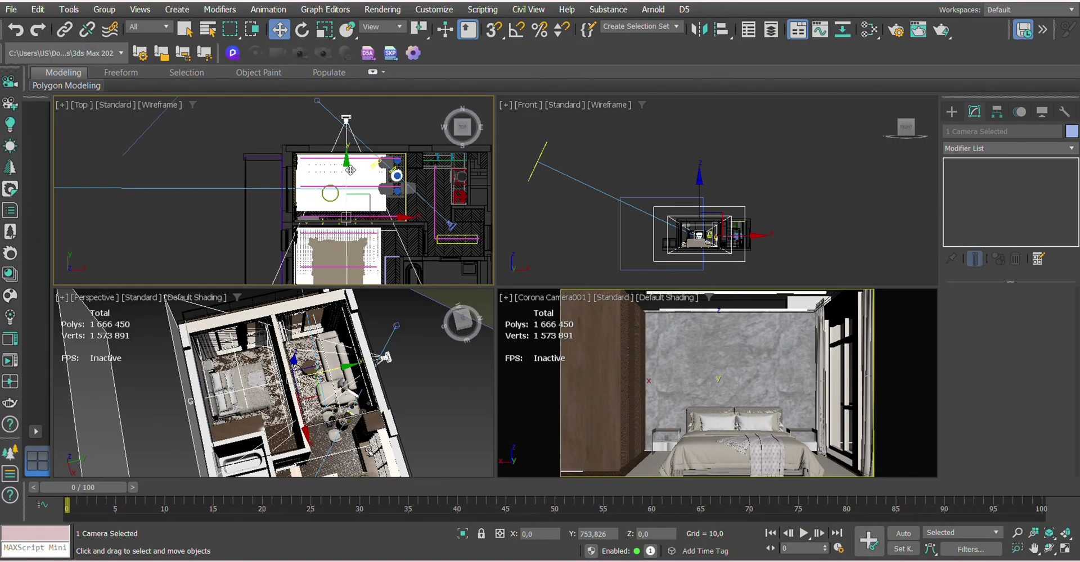
{"action": "left_click", "coordinate": [737, 433]}
{"action": "key", "text": "F10"}
{"action": "key", "text": "shift+q"}
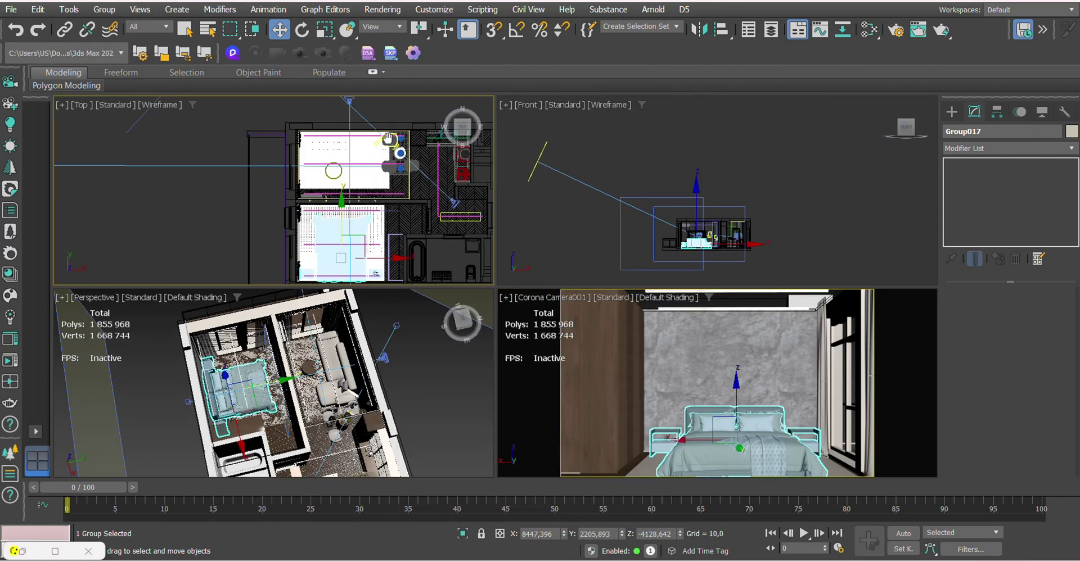
{"action": "key", "text": "shift+q"}
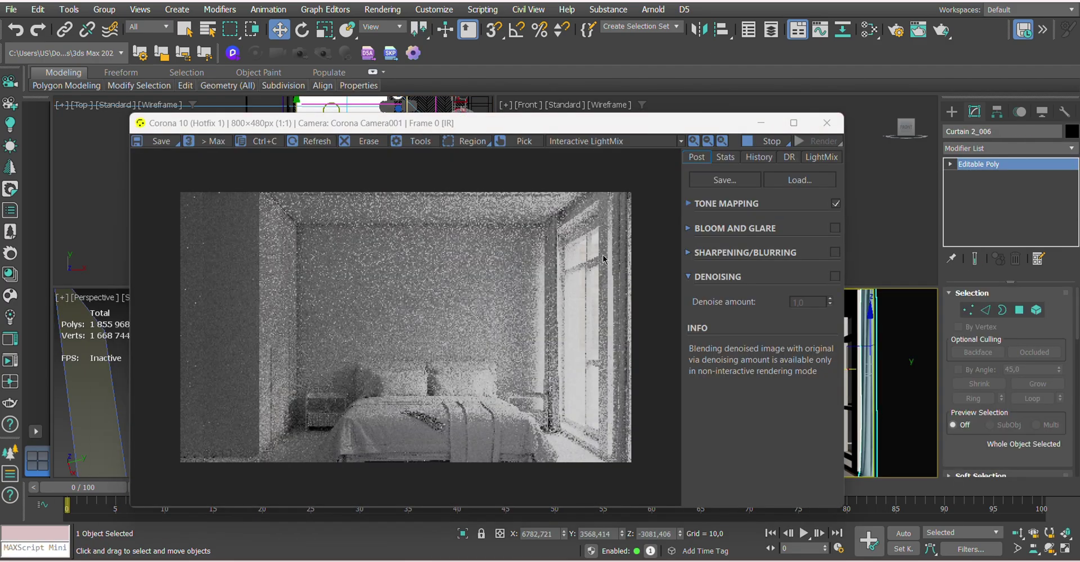
{"action": "scroll", "coordinate": [204, 186], "scroll_direction": "down", "scroll_amount": 3}
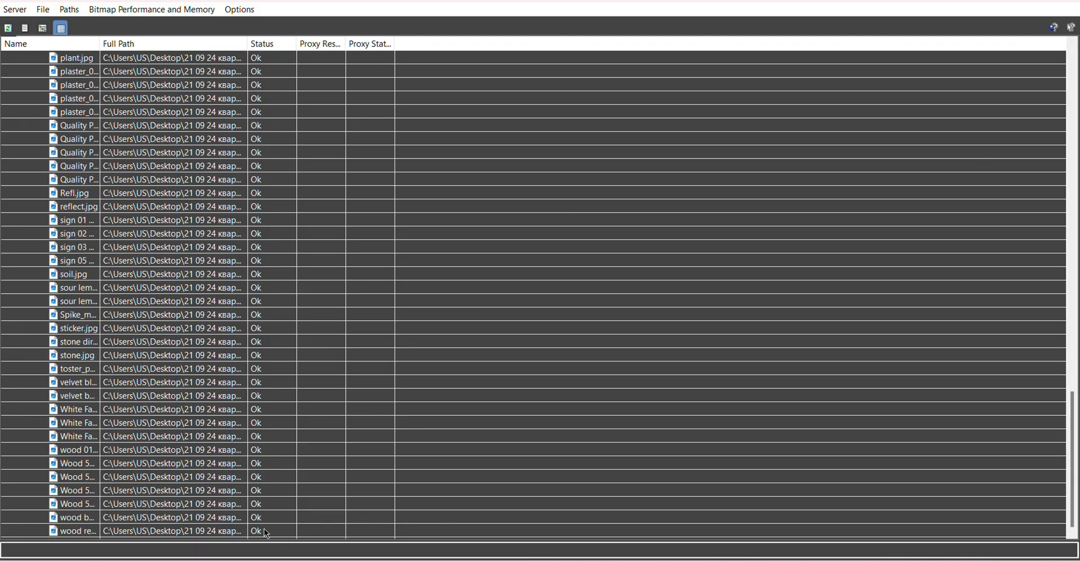
Repoint all listed bitmaps to the chosen asset folder
{"action": "key", "text": "ctrl+a"}
{"action": "right_click", "coordinate": [258, 392]}
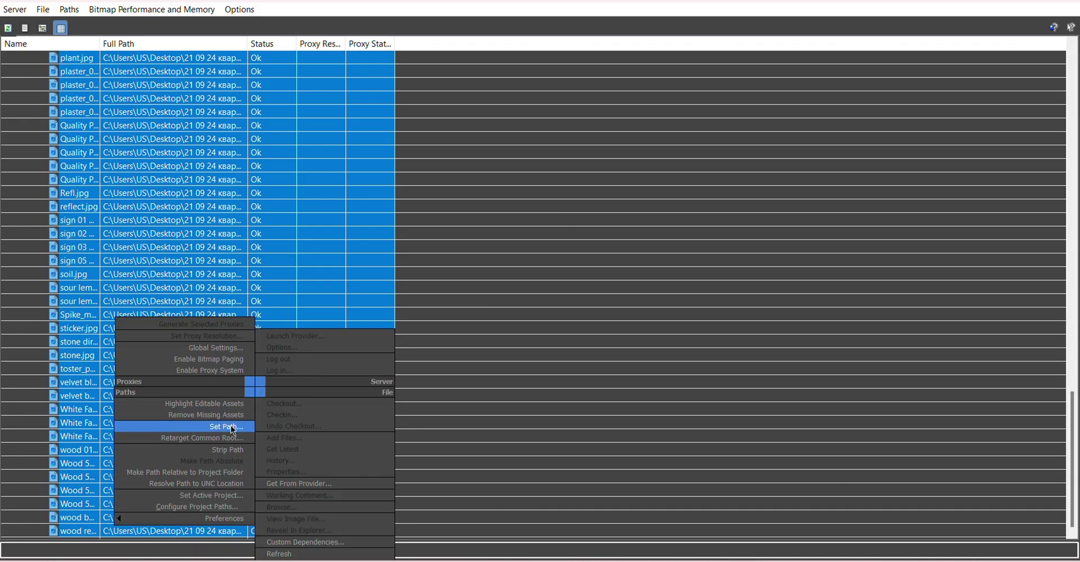
{"action": "left_click", "coordinate": [229, 428]}
{"action": "left_click", "coordinate": [873, 525]}
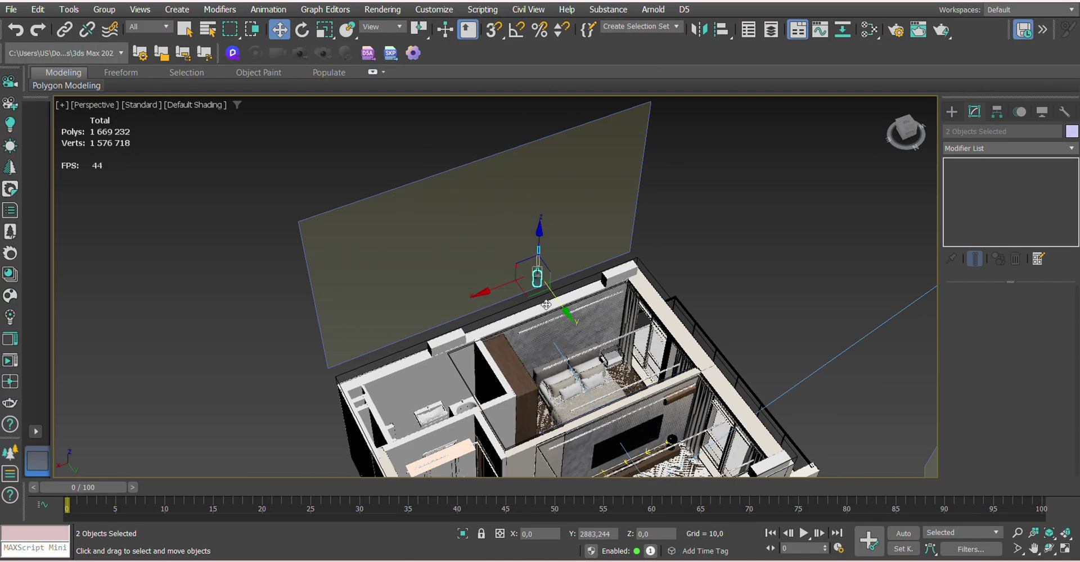
Group the pendant lamp parts as Group018
{"action": "scroll", "coordinate": [546, 305], "scroll_direction": "up", "scroll_amount": 5}
{"action": "left_click", "coordinate": [104, 9]}
{"action": "left_click", "coordinate": [112, 23]}
{"action": "left_click", "coordinate": [615, 303]}
Set the ceiling slab 121 011 hidden in Object Properties to reveal the lamp from above
{"action": "left_click", "coordinate": [619, 264]}
{"action": "right_click", "coordinate": [579, 264]}
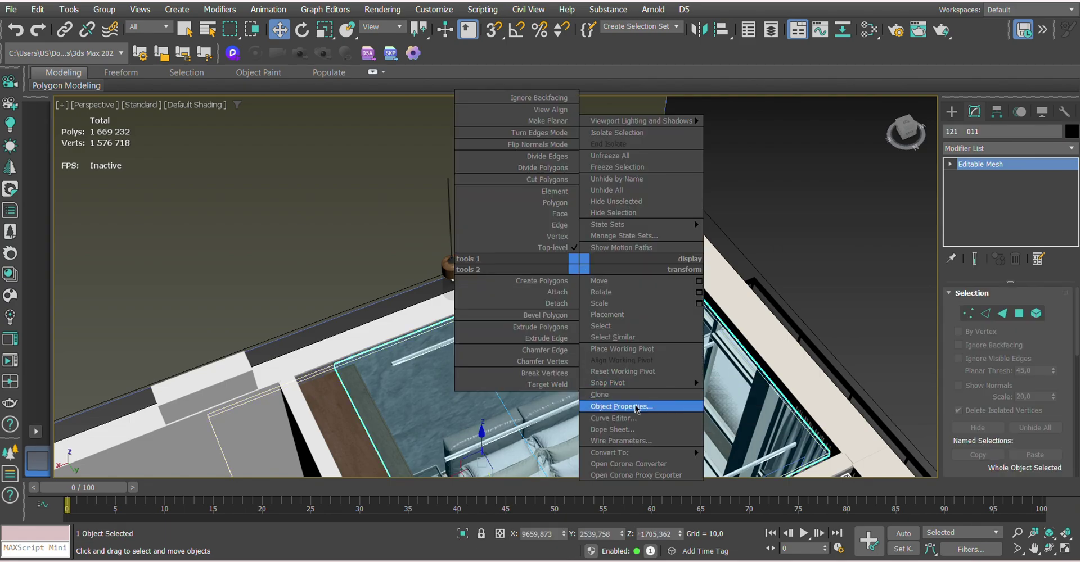
{"action": "left_click", "coordinate": [564, 369]}
{"action": "middle_click_drag", "start_coordinate": [564, 369], "coordinate": [436, 368], "text": "alt"}
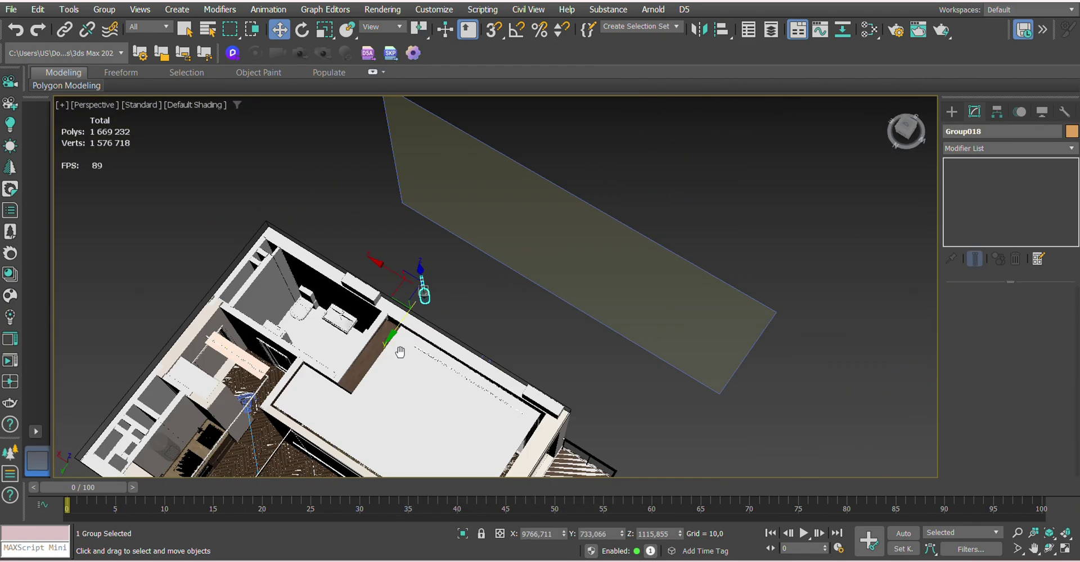
{"action": "scroll", "coordinate": [438, 410], "scroll_direction": "up", "scroll_amount": 5}
{"action": "scroll", "coordinate": [515, 236], "scroll_direction": "up", "scroll_amount": 5}
{"action": "scroll", "coordinate": [506, 265], "scroll_direction": "up", "scroll_amount": 4}
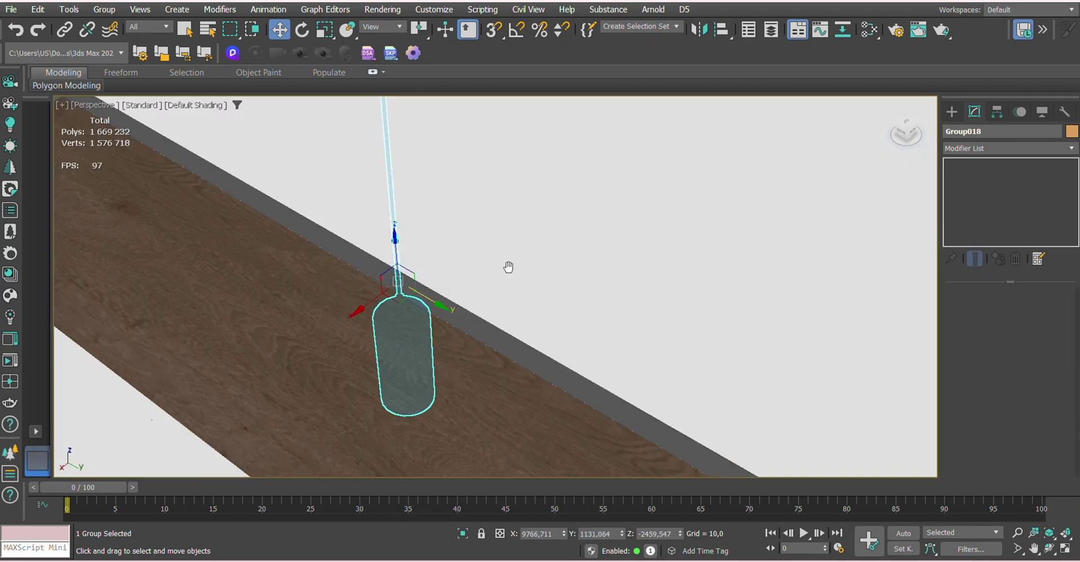
{"action": "left_click", "coordinate": [506, 265]}
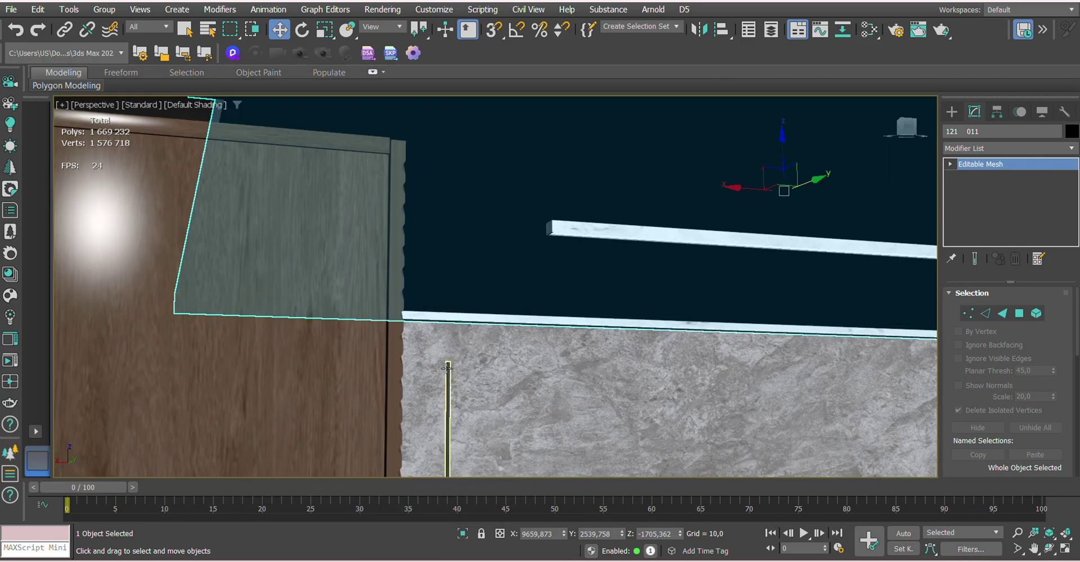
{"action": "left_click", "coordinate": [447, 367]}
{"action": "middle_click_drag", "start_coordinate": [405, 187], "coordinate": [347, 318], "text": "alt"}
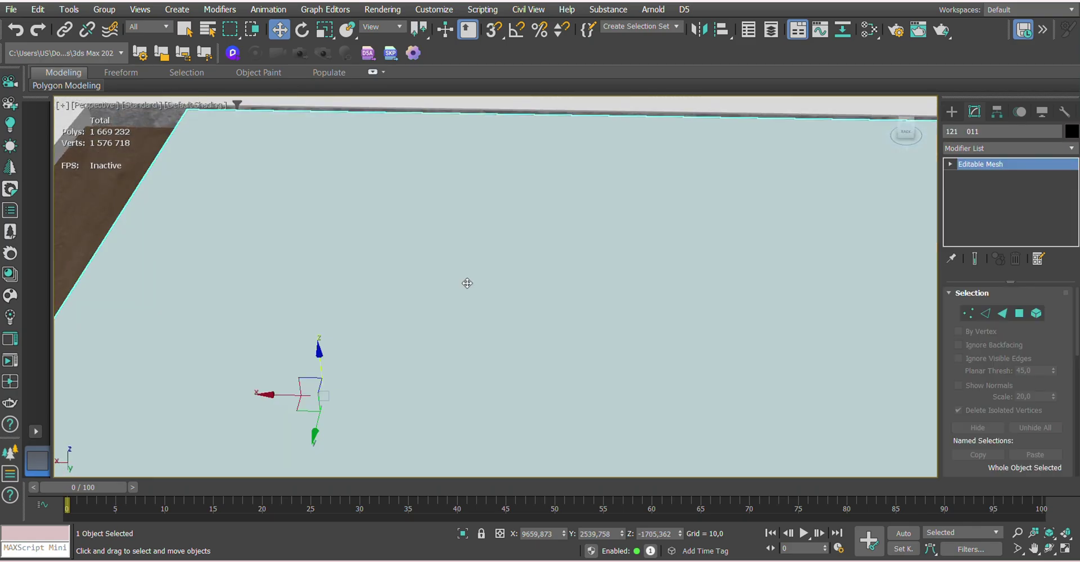
{"action": "right_click", "coordinate": [458, 282]}
{"action": "left_click", "coordinate": [497, 441]}
{"action": "left_click", "coordinate": [588, 473]}
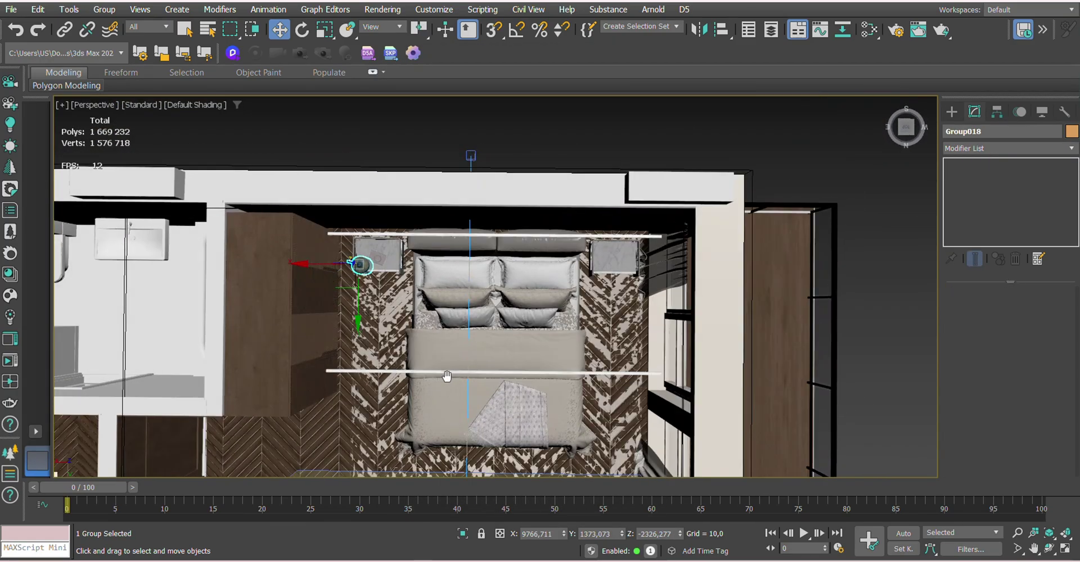
Select both pendant lamps, Group018 and Group019, and add an FFD 4x4x4 lattice to them
{"action": "left_click", "coordinate": [446, 379]}
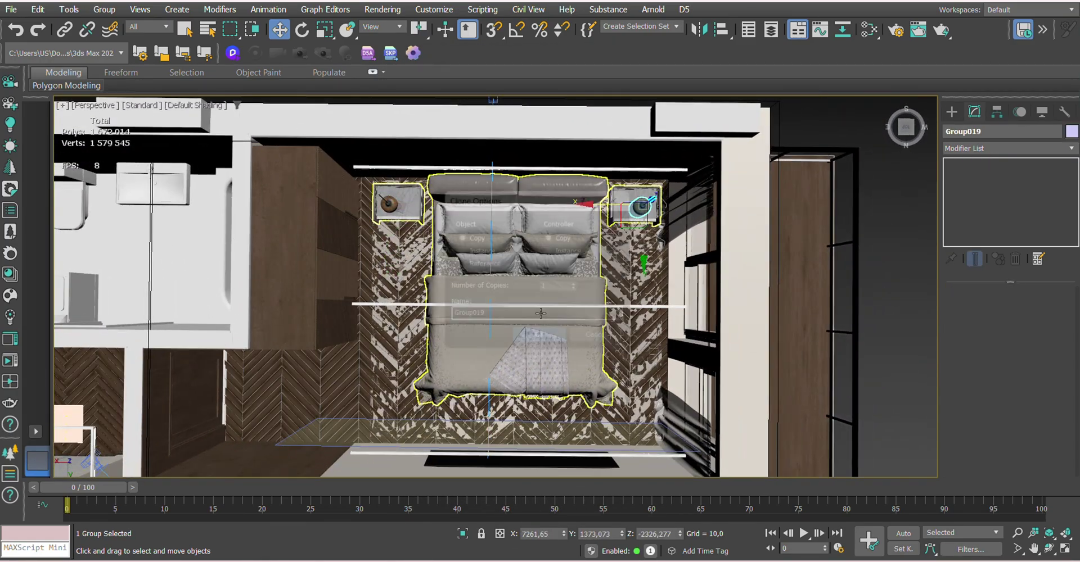
{"action": "key", "text": "alt+w"}
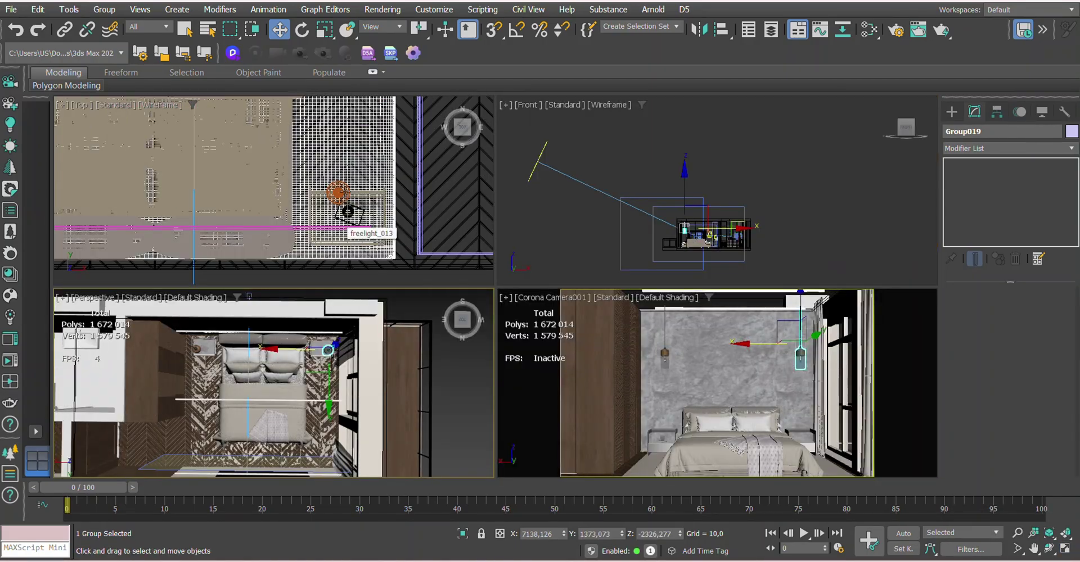
{"action": "scroll", "coordinate": [340, 220], "scroll_direction": "down", "scroll_amount": 5}
{"action": "left_click", "coordinate": [438, 245]}
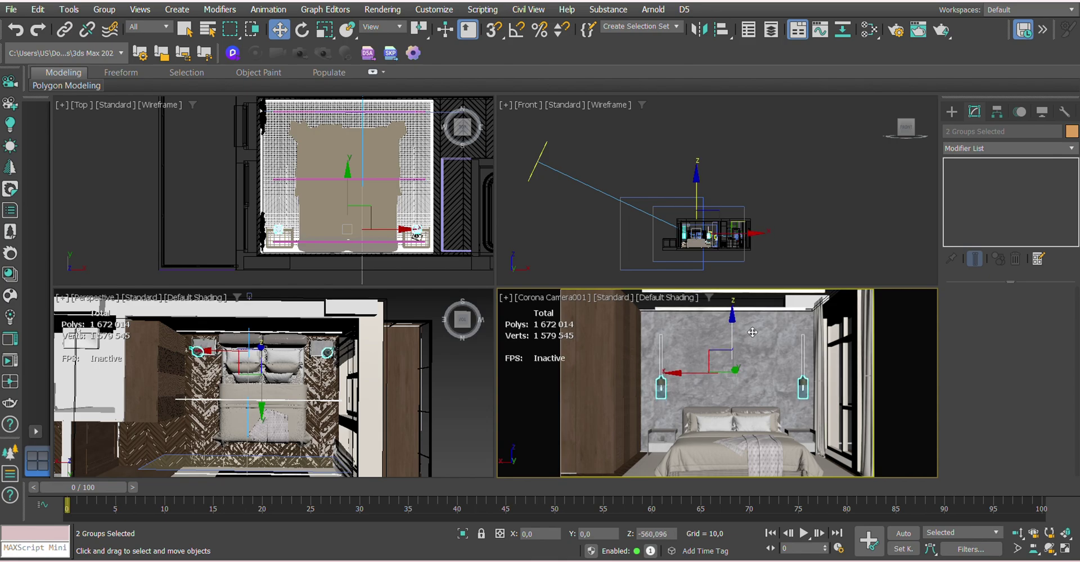
{"action": "key", "text": "alt+w"}
{"action": "middle_click_drag", "start_coordinate": [410, 313], "coordinate": [445, 235], "text": "alt"}
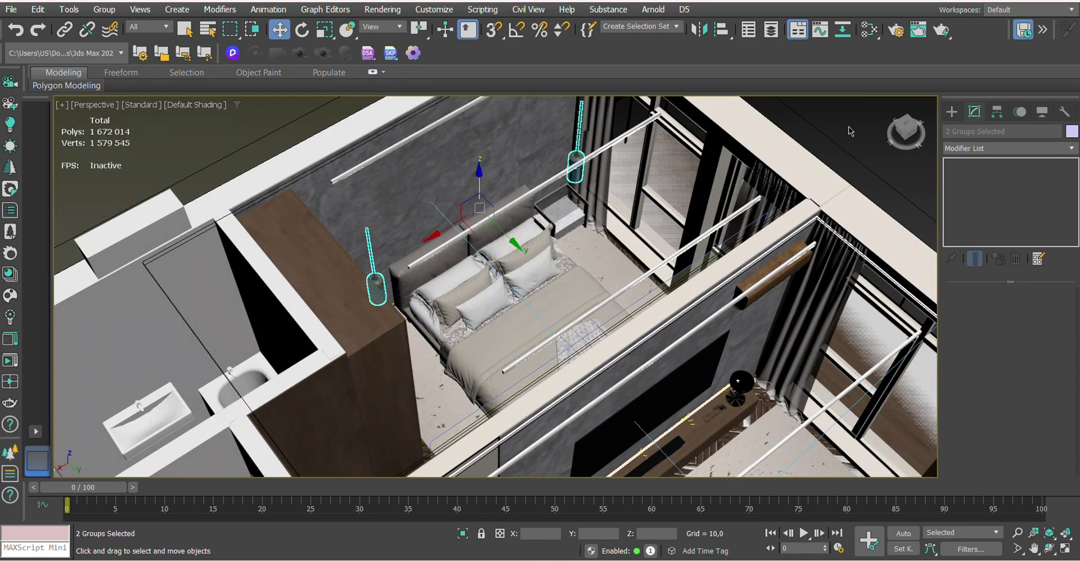
{"action": "left_click", "coordinate": [1016, 149]}
{"action": "left_click", "coordinate": [973, 492]}
Enter the lattice's Control Points level and orbit to an overhead view of the room
{"action": "left_click", "coordinate": [1000, 176]}
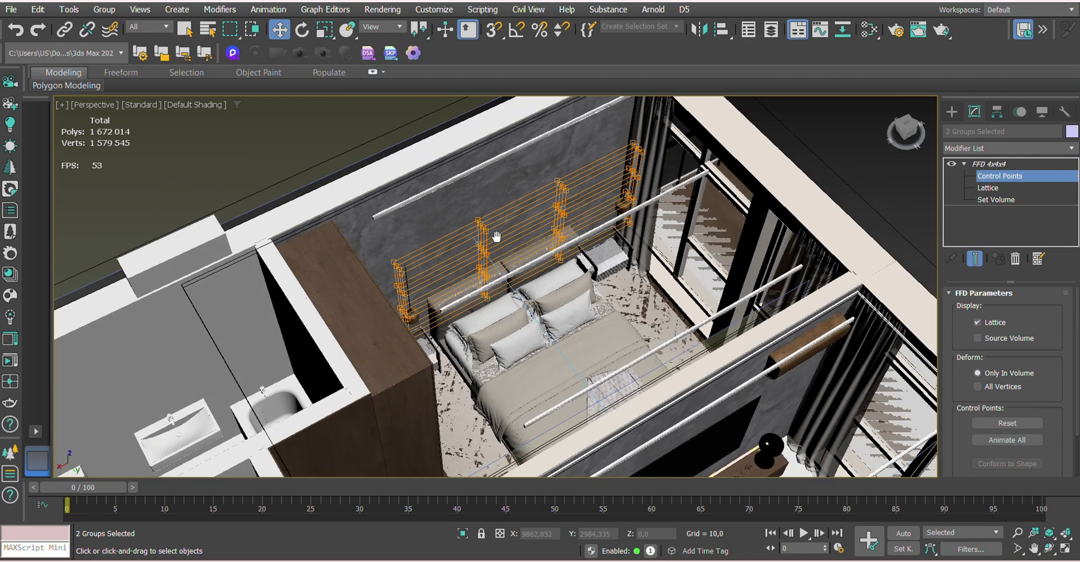
{"action": "middle_click_drag", "start_coordinate": [646, 315], "coordinate": [710, 268], "text": "alt"}
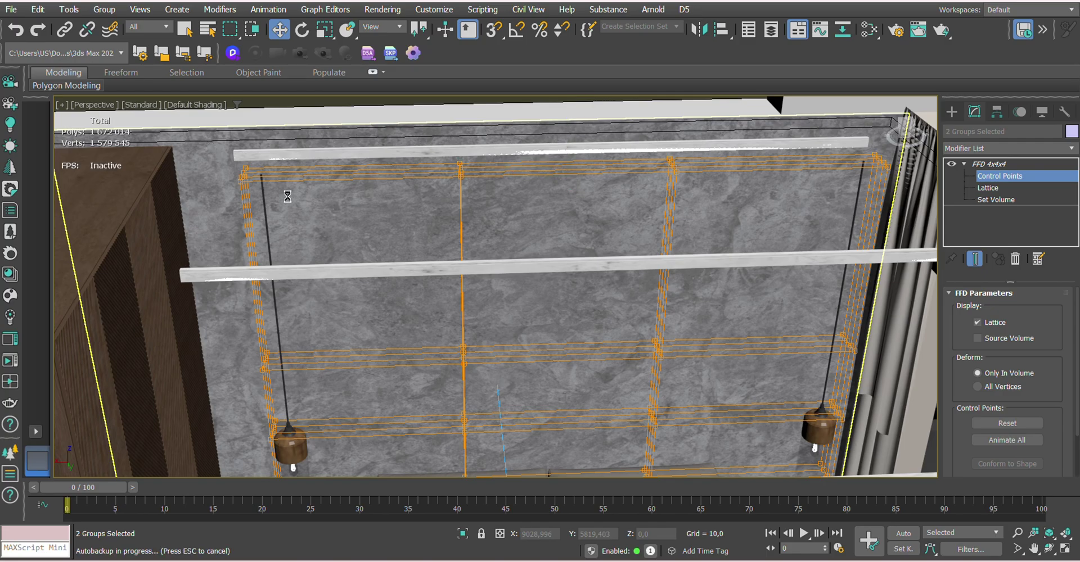
{"action": "scroll", "coordinate": [467, 260], "scroll_direction": "down", "scroll_amount": 5}
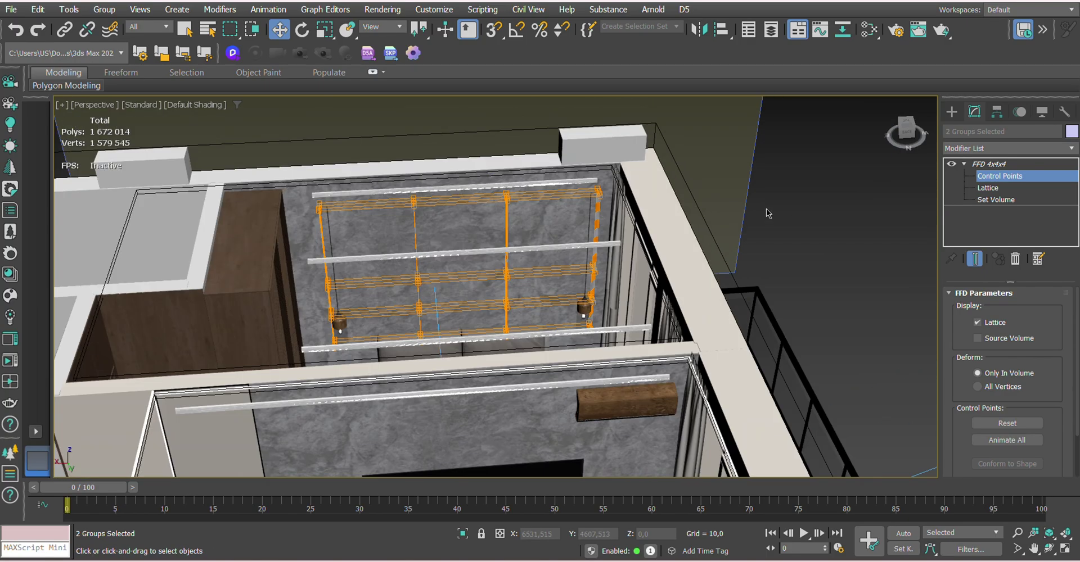
{"action": "middle_click_drag", "start_coordinate": [467, 260], "coordinate": [337, 225], "text": "alt"}
Select the ceiling slab, change its Object Properties, and zoom onto it
{"action": "right_click", "coordinate": [297, 203]}
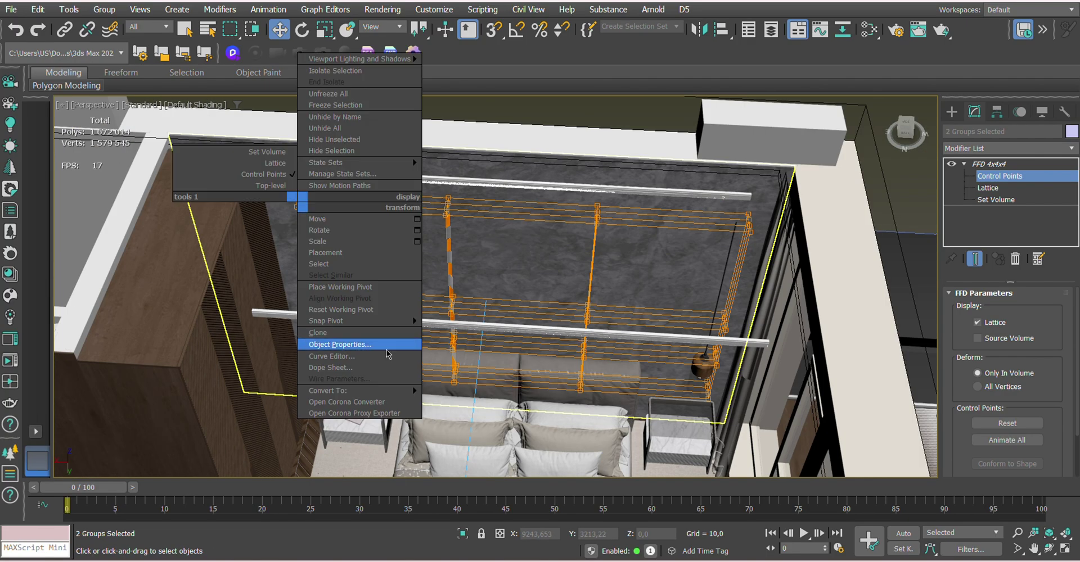
{"action": "left_click", "coordinate": [449, 395]}
{"action": "right_click", "coordinate": [247, 153]}
{"action": "left_click", "coordinate": [345, 313]}
{"action": "left_click", "coordinate": [582, 472]}
{"action": "key", "text": "z"}
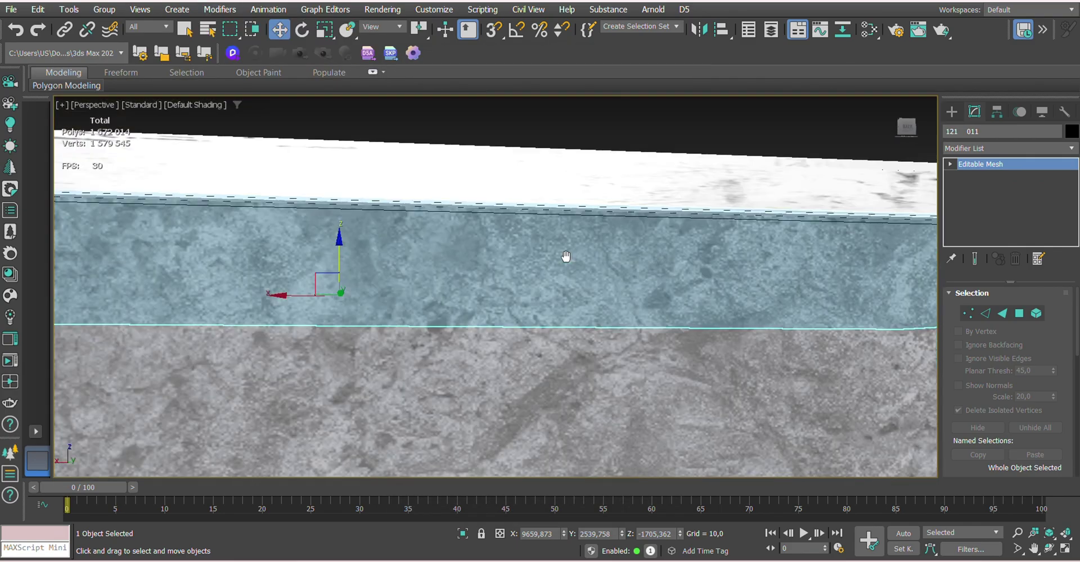
Apply an FFD 4x4x4 lattice modifier to the pendant lamps
{"action": "middle_click_drag", "start_coordinate": [565, 257], "coordinate": [481, 247], "text": "alt"}
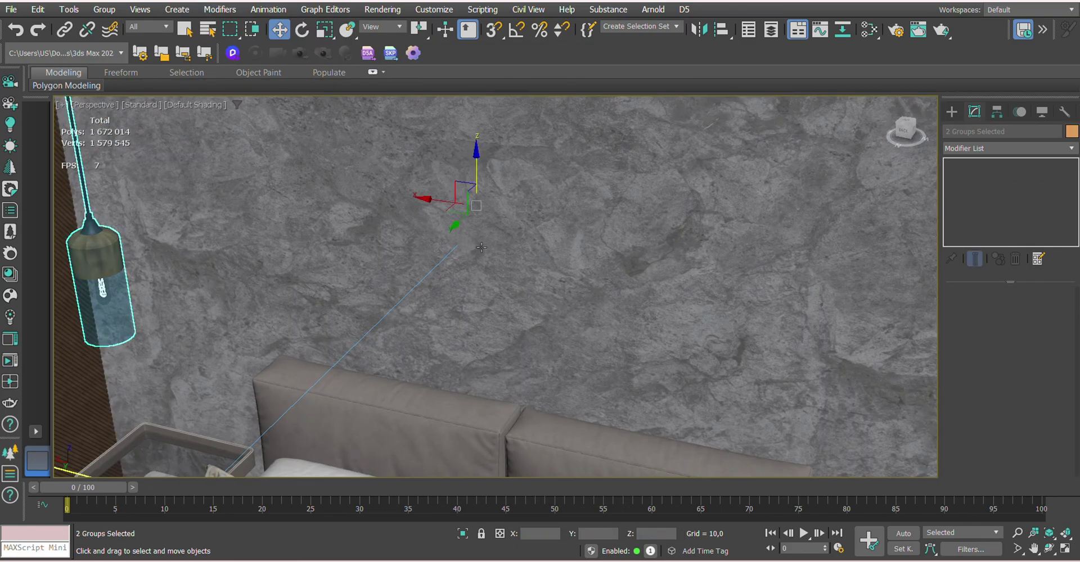
{"action": "left_click", "coordinate": [1006, 148]}
{"action": "scroll", "coordinate": [1009, 460], "scroll_direction": "down", "scroll_amount": 5}
{"action": "left_click", "coordinate": [1009, 460]}
{"action": "scroll", "coordinate": [534, 353], "scroll_direction": "up", "scroll_amount": 5}
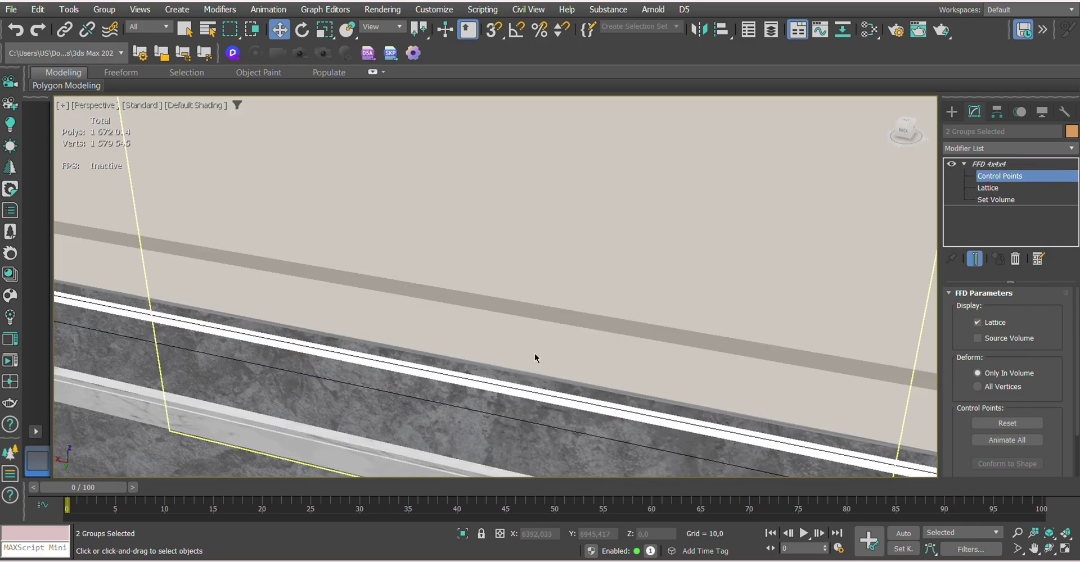
{"action": "mouse_move", "coordinate": [552, 266]}
{"action": "middle_mouse_down"}
{"action": "mouse_move", "coordinate": [711, 284]}
{"action": "mouse_move", "coordinate": [866, 268]}
{"action": "middle_mouse_up"}
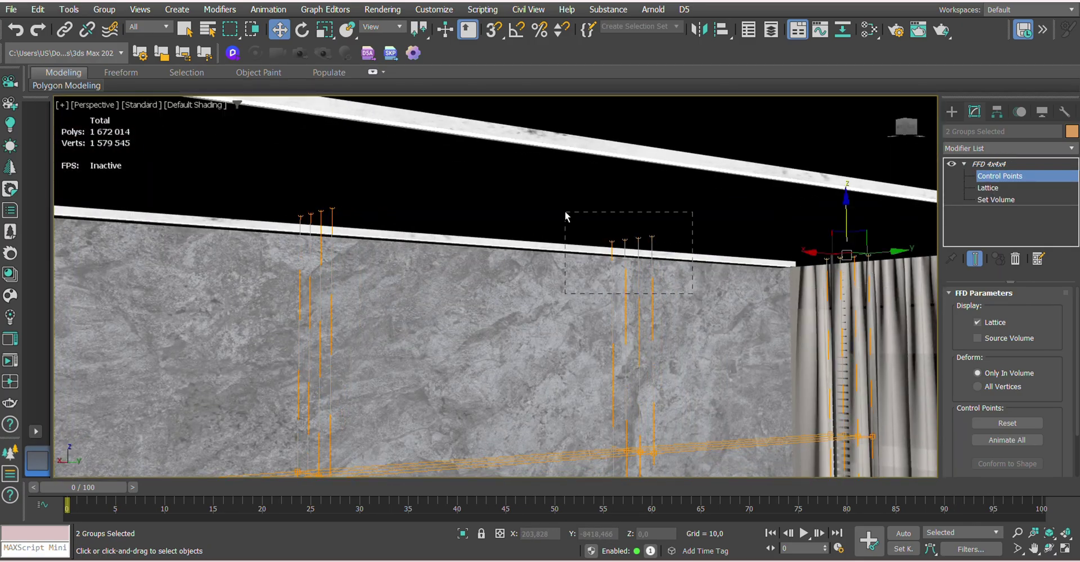
Move the top lattice points to the ceiling edge, then open the ceiling's Object Properties
{"action": "left_click_drag", "start_coordinate": [565, 215], "coordinate": [565, 215]}
{"action": "scroll", "coordinate": [511, 258], "scroll_direction": "up", "scroll_amount": 3}
{"action": "middle_click_drag", "start_coordinate": [511, 258], "coordinate": [435, 233]}
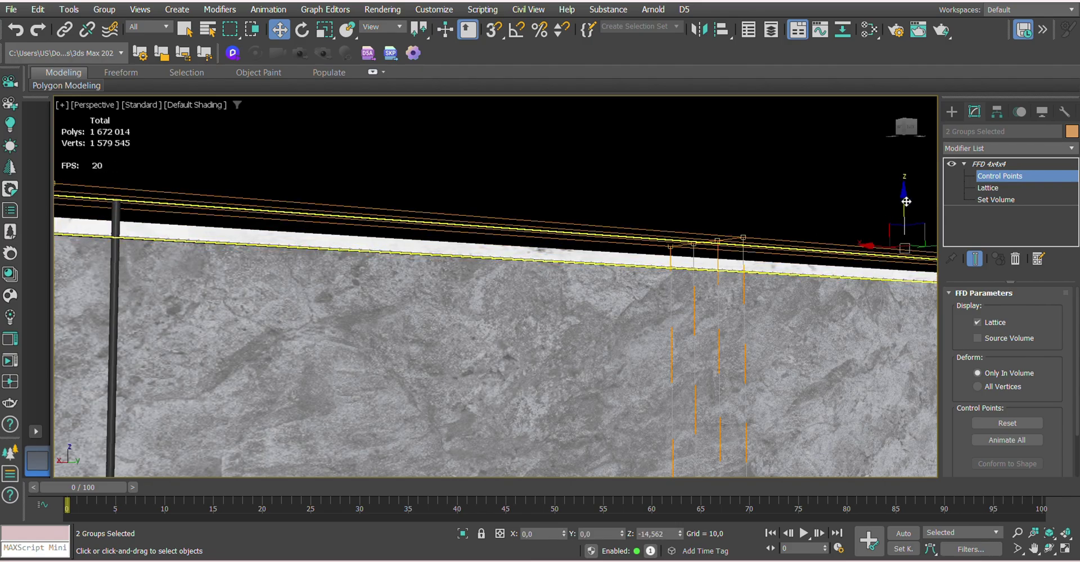
{"action": "right_click", "coordinate": [614, 177]}
{"action": "left_click", "coordinate": [704, 200]}
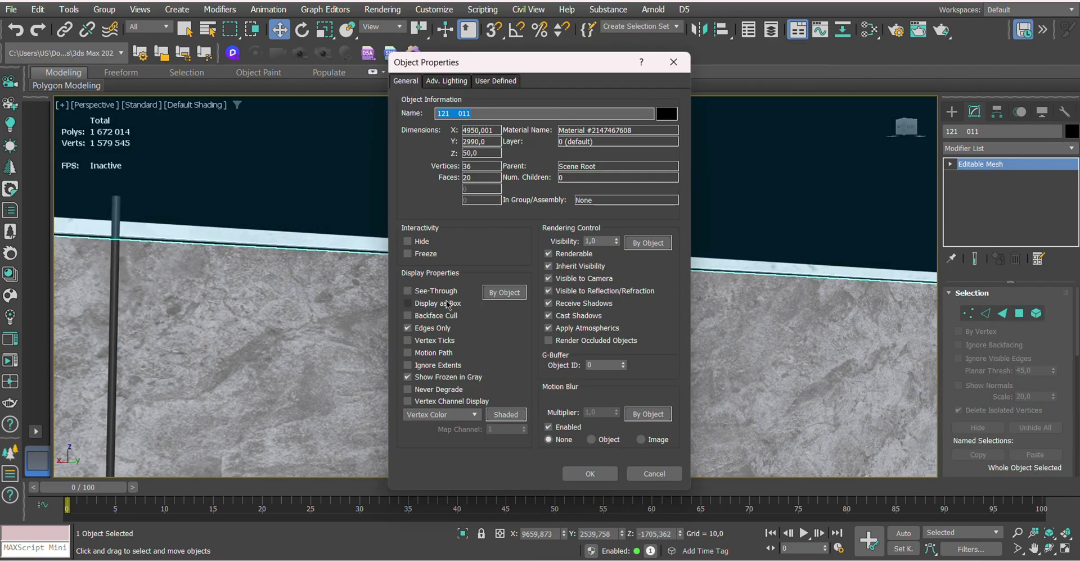
Leave the ceiling's Object Properties and return to the four-viewport layout with Alt+W
{"action": "scroll", "coordinate": [531, 304], "scroll_direction": "down", "scroll_amount": 5}
{"action": "scroll", "coordinate": [448, 232], "scroll_direction": "up", "scroll_amount": 5}
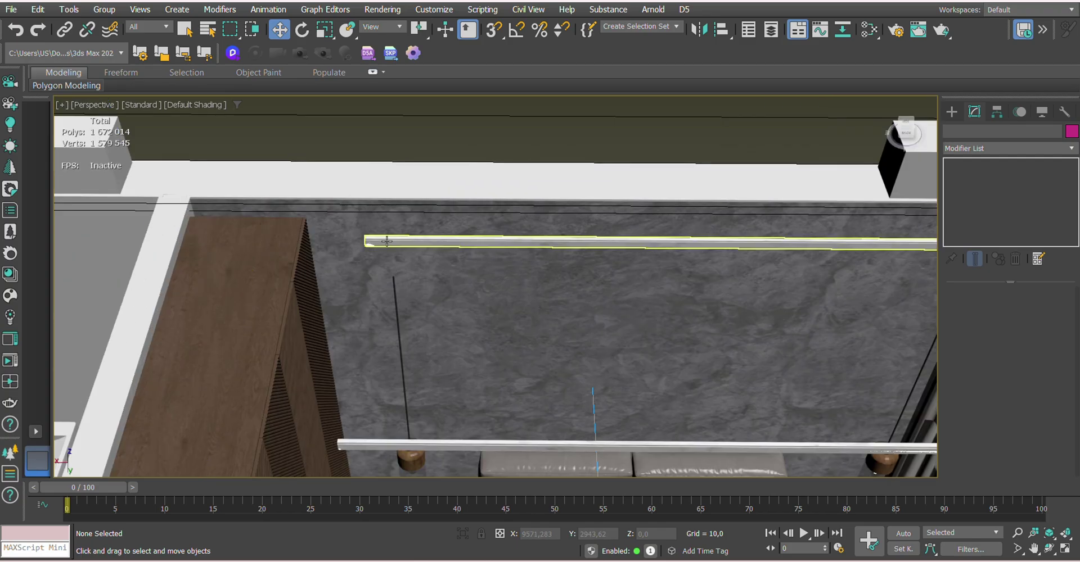
{"action": "scroll", "coordinate": [448, 232], "scroll_direction": "down", "scroll_amount": 5}
{"action": "scroll", "coordinate": [448, 232], "scroll_direction": "up", "scroll_amount": 5}
{"action": "scroll", "coordinate": [393, 242], "scroll_direction": "down", "scroll_amount": 5}
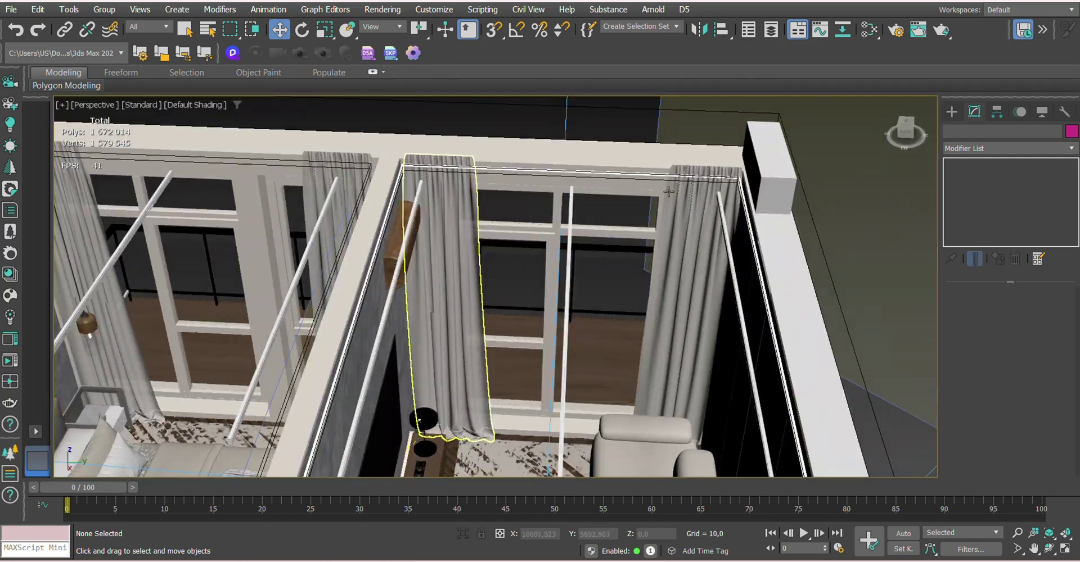
{"action": "scroll", "coordinate": [363, 250], "scroll_direction": "up", "scroll_amount": 5}
{"action": "scroll", "coordinate": [363, 250], "scroll_direction": "down", "scroll_amount": 5}
{"action": "scroll", "coordinate": [499, 174], "scroll_direction": "up", "scroll_amount": 5}
{"action": "scroll", "coordinate": [284, 309], "scroll_direction": "down", "scroll_amount": 5}
{"action": "scroll", "coordinate": [393, 290], "scroll_direction": "up", "scroll_amount": 3}
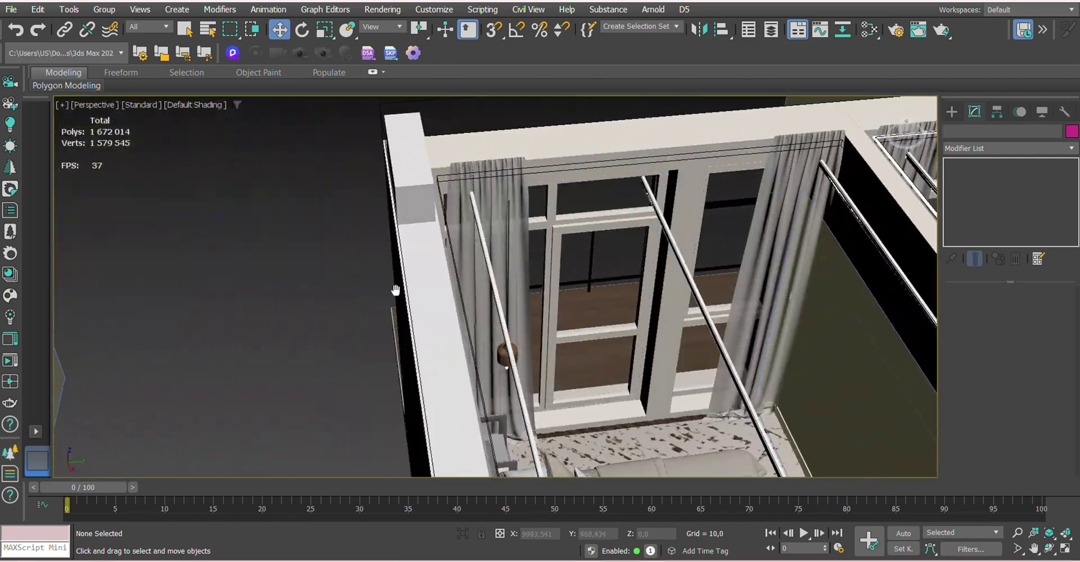
{"action": "scroll", "coordinate": [420, 275], "scroll_direction": "up", "scroll_amount": 3}
{"action": "scroll", "coordinate": [509, 146], "scroll_direction": "down", "scroll_amount": 3}
{"action": "scroll", "coordinate": [508, 146], "scroll_direction": "down", "scroll_amount": 3}
{"action": "key", "text": "alt+w"}
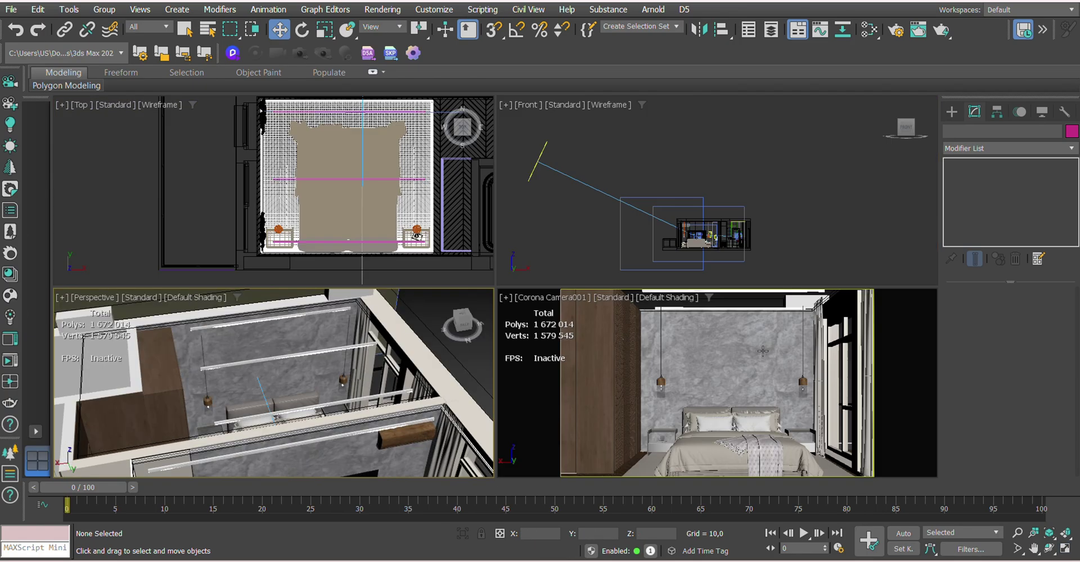
Shift Corona Camera001's target and the camera slightly along X in the Top view
{"action": "scroll", "coordinate": [356, 260], "scroll_direction": "down", "scroll_amount": 2}
{"action": "left_click_drag", "start_coordinate": [381, 264], "coordinate": [371, 257]}
{"action": "scroll", "coordinate": [372, 259], "scroll_direction": "down", "scroll_amount": 2}
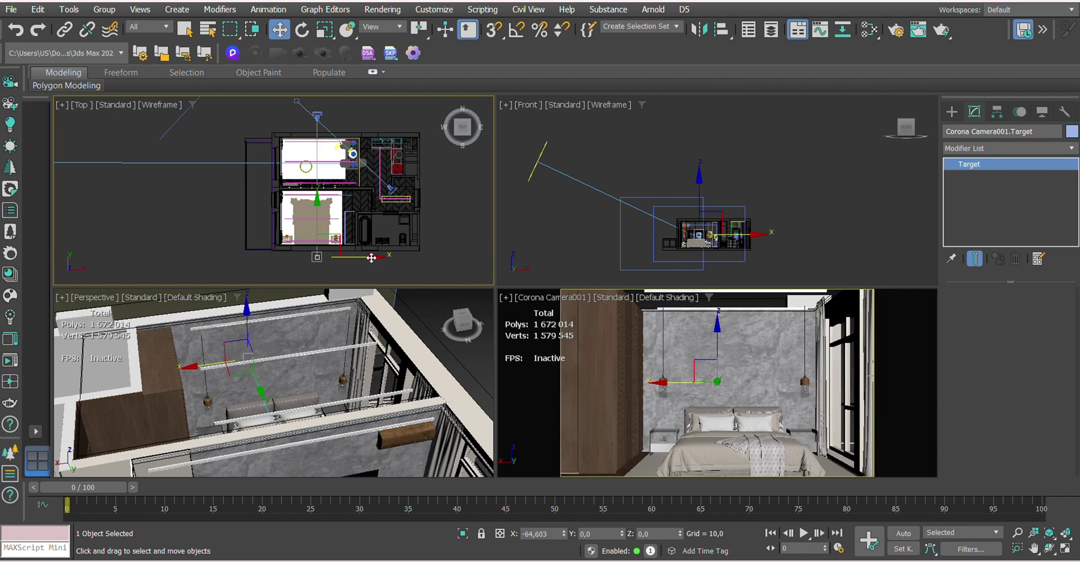
{"action": "left_click_drag", "start_coordinate": [315, 128], "coordinate": [369, 185]}
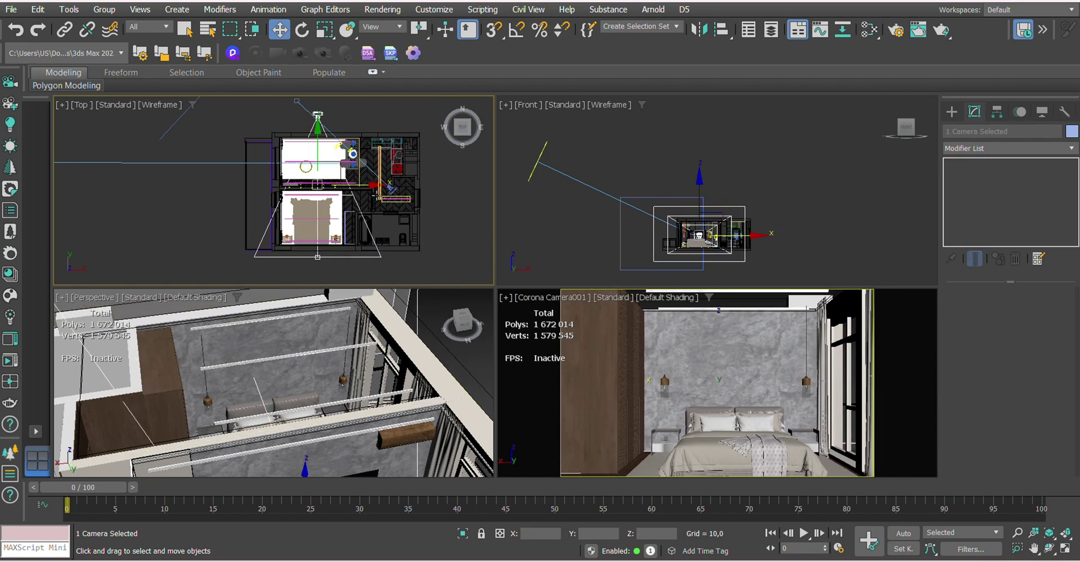
Start an interactive Corona render from Render Setup
{"action": "left_click", "coordinate": [731, 428]}
{"action": "left_click", "coordinate": [896, 30]}
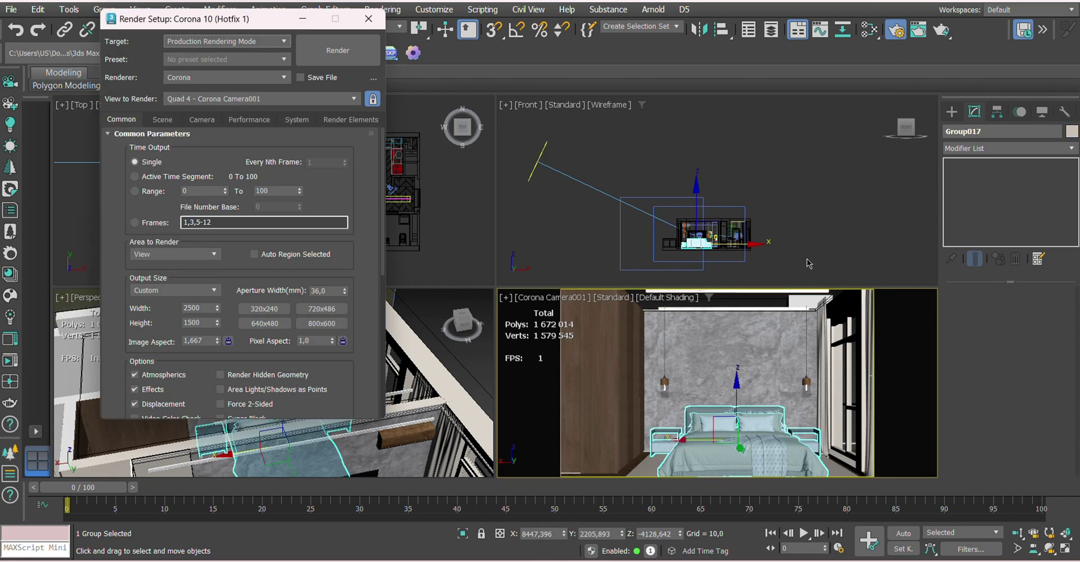
{"action": "left_click", "coordinate": [338, 50]}
Toggle Simple Exposure, then raise Corona Sun001's LightMix value from 0,008 to 0,020
{"action": "left_click", "coordinate": [630, 170]}
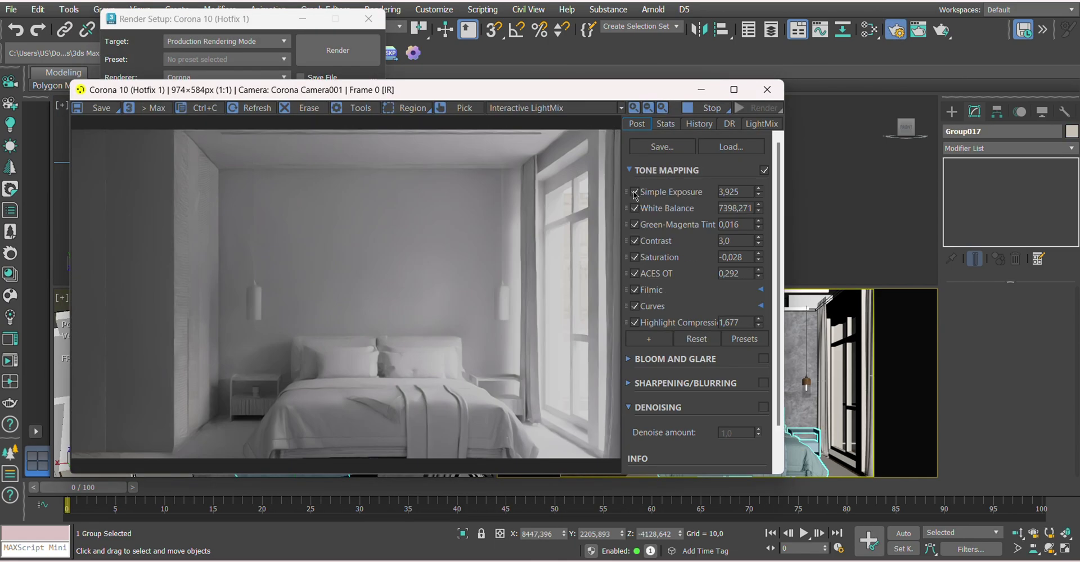
{"action": "left_click", "coordinate": [634, 193]}
{"action": "left_click", "coordinate": [634, 192]}
{"action": "left_click", "coordinate": [760, 124]}
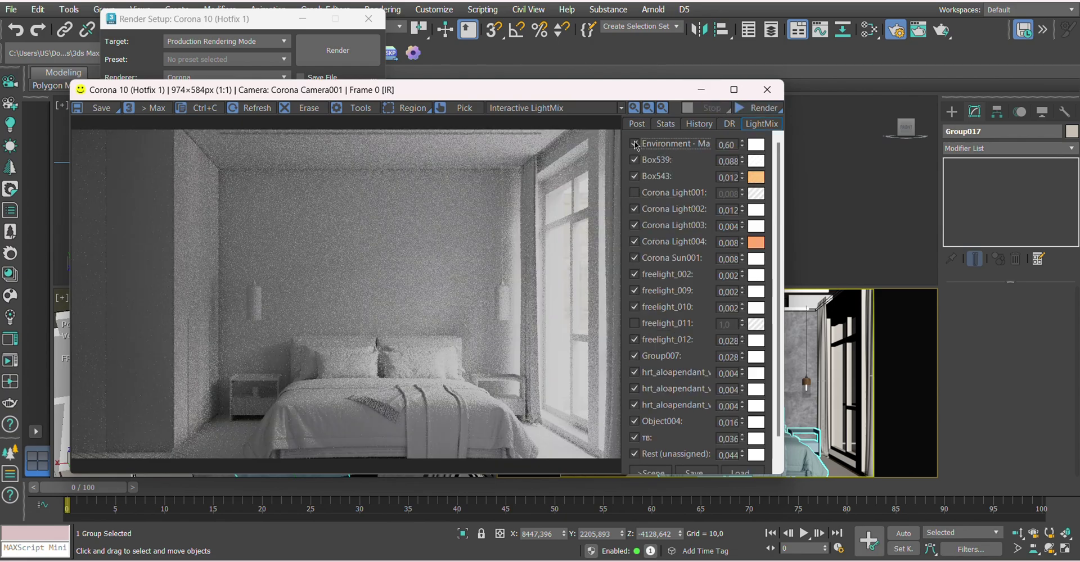
{"action": "scroll", "coordinate": [636, 144], "scroll_direction": "down", "scroll_amount": 2}
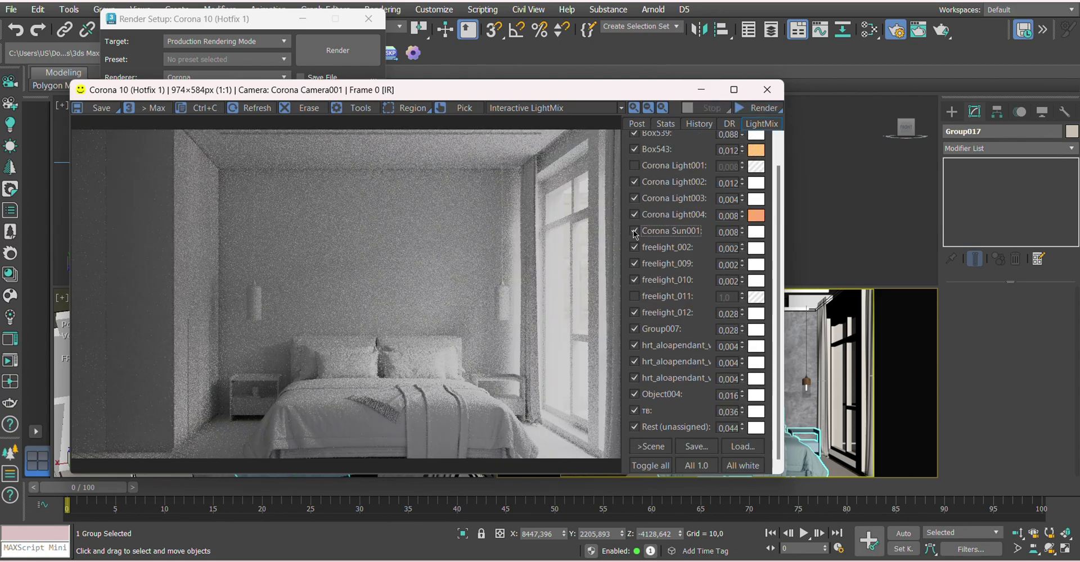
{"action": "left_click_drag", "start_coordinate": [742, 230], "coordinate": [665, 208]}
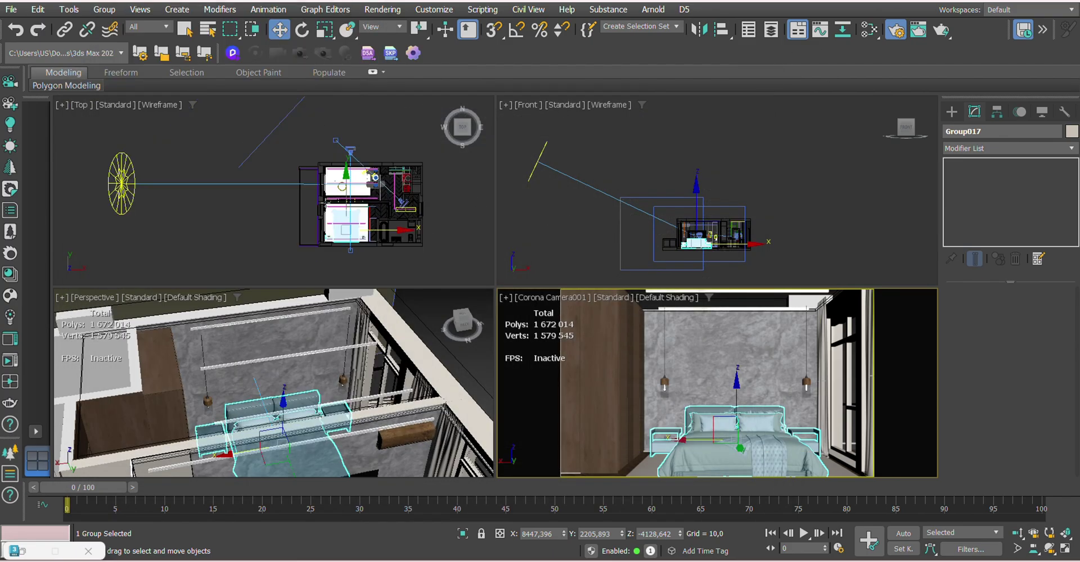
Select Corona Sun001 and move it to a new position in the Top view
{"action": "scroll", "coordinate": [388, 172], "scroll_direction": "up", "scroll_amount": 5}
{"action": "left_click", "coordinate": [395, 169]}
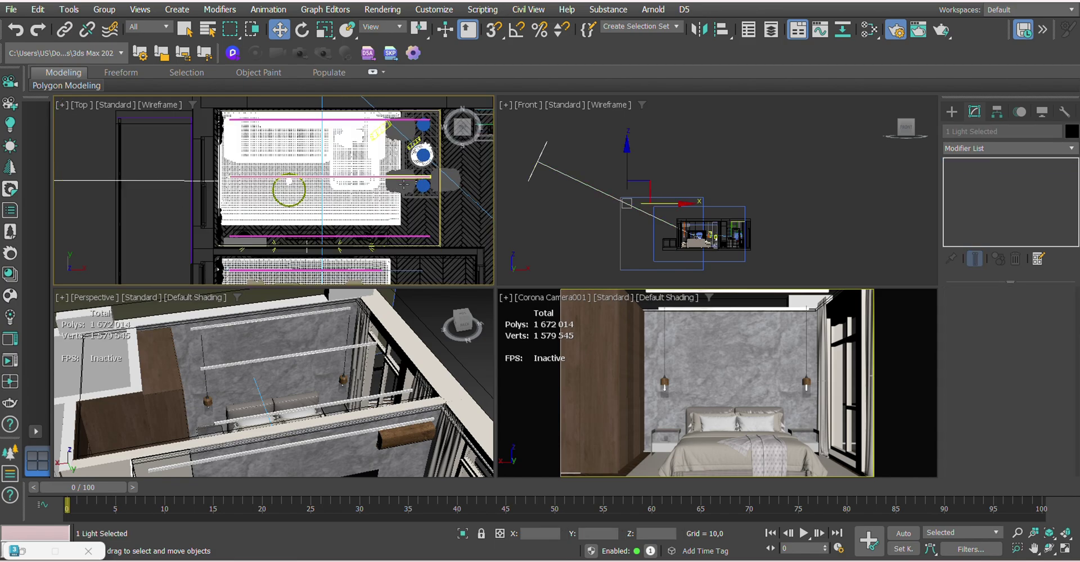
{"action": "scroll", "coordinate": [388, 172], "scroll_direction": "up", "scroll_amount": 3}
{"action": "scroll", "coordinate": [388, 172], "scroll_direction": "down", "scroll_amount": 10}
{"action": "left_click", "coordinate": [163, 182]}
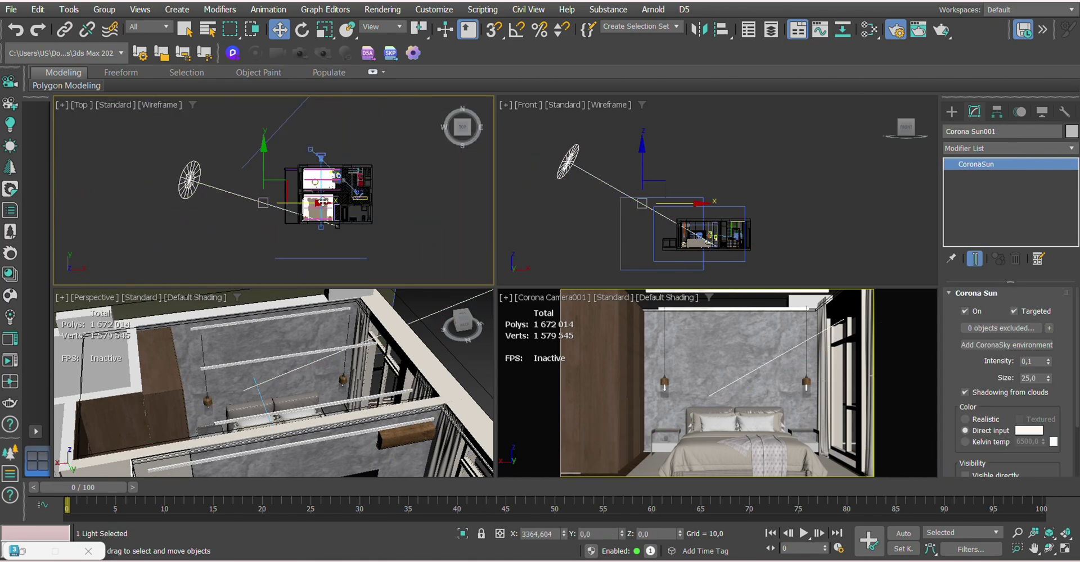
{"action": "left_click_drag", "start_coordinate": [269, 158], "coordinate": [269, 111]}
{"action": "scroll", "coordinate": [290, 169], "scroll_direction": "up", "scroll_amount": 2}
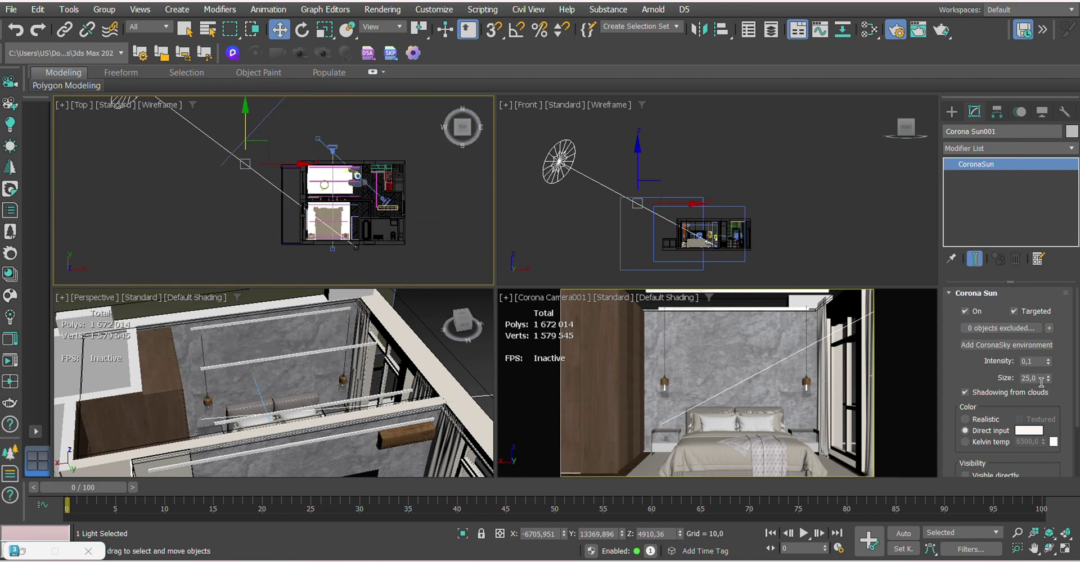
Start an interactive render, dismiss the error, and reposition the sun and its target
{"action": "left_click", "coordinate": [733, 209]}
{"action": "left_click", "coordinate": [895, 29]}
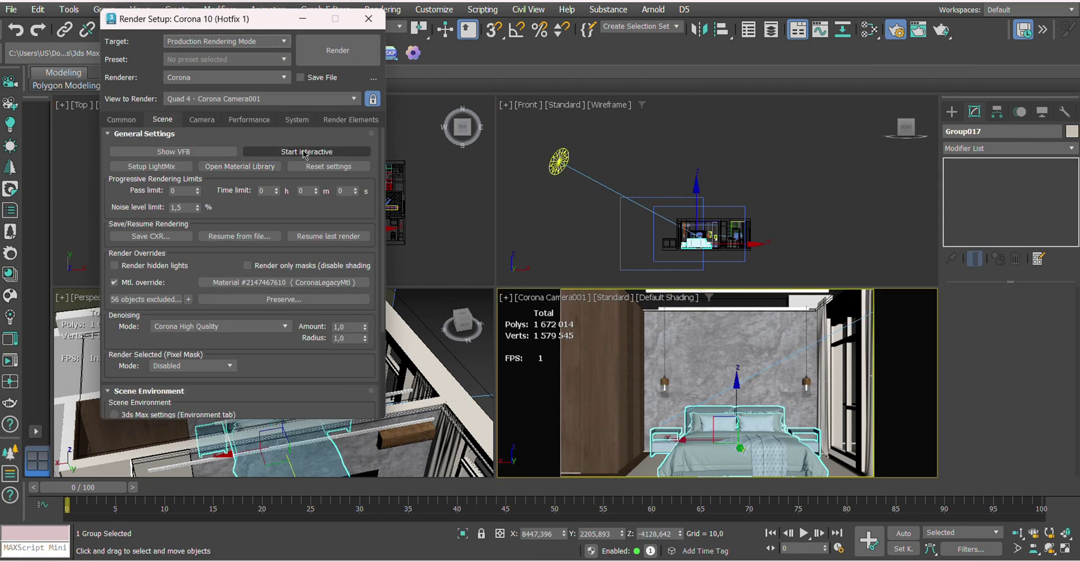
{"action": "left_click", "coordinate": [724, 149]}
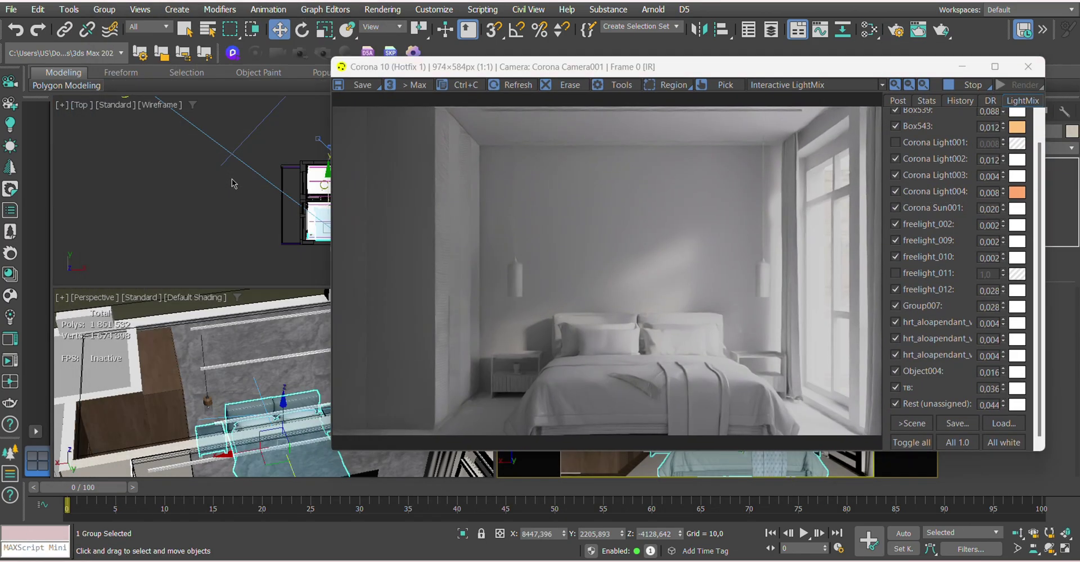
{"action": "left_click", "coordinate": [175, 135]}
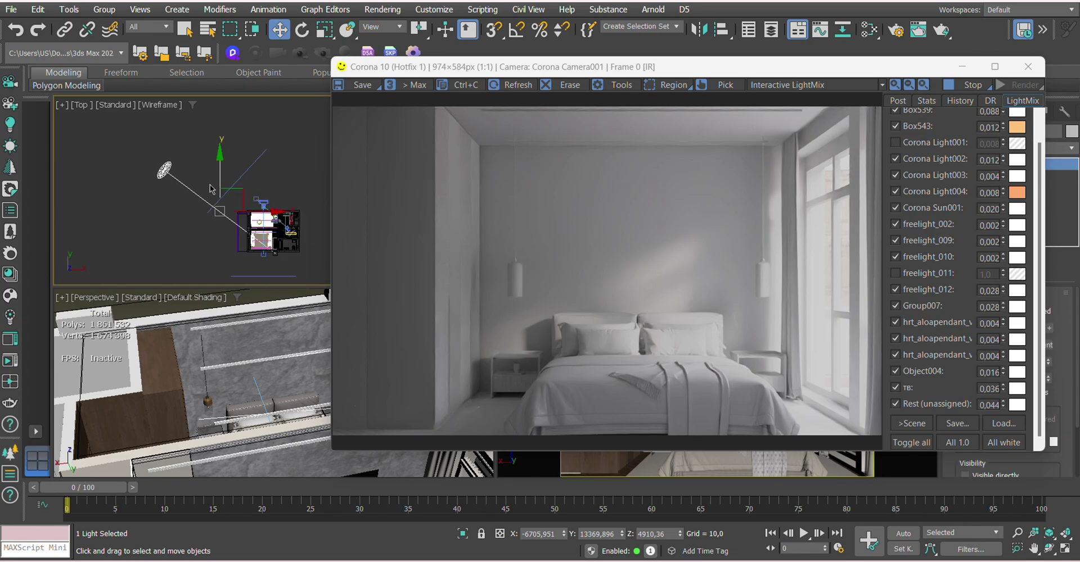
{"action": "left_click_drag", "start_coordinate": [211, 189], "coordinate": [227, 182]}
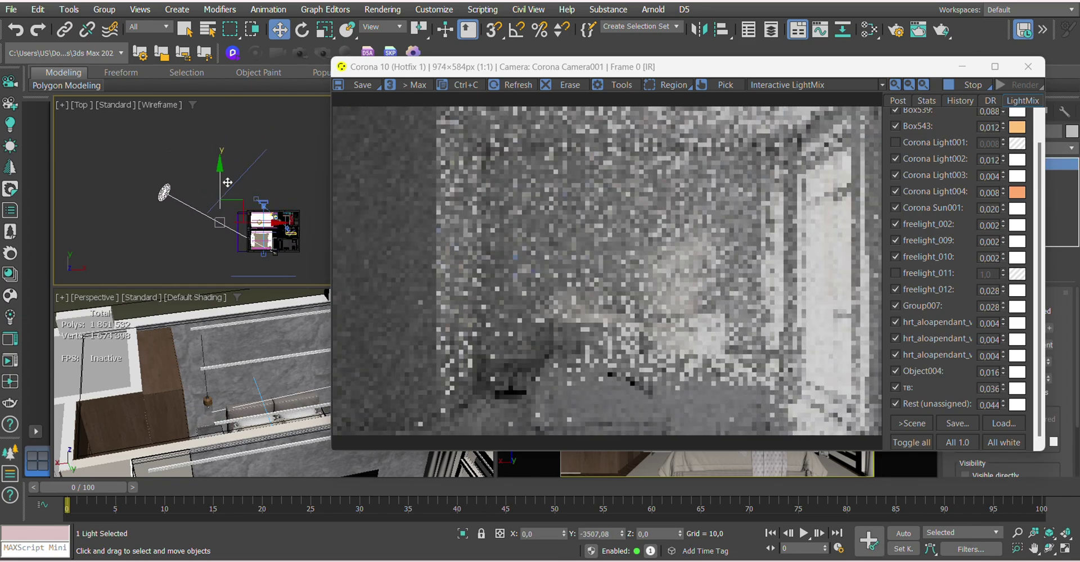
{"action": "mouse_move", "coordinate": [227, 182]}
{"action": "left_mouse_down"}
{"action": "mouse_move", "coordinate": [228, 200]}
{"action": "mouse_move", "coordinate": [241, 192]}
{"action": "left_mouse_up"}
{"action": "left_click_drag", "start_coordinate": [731, 66], "coordinate": [537, 63]}
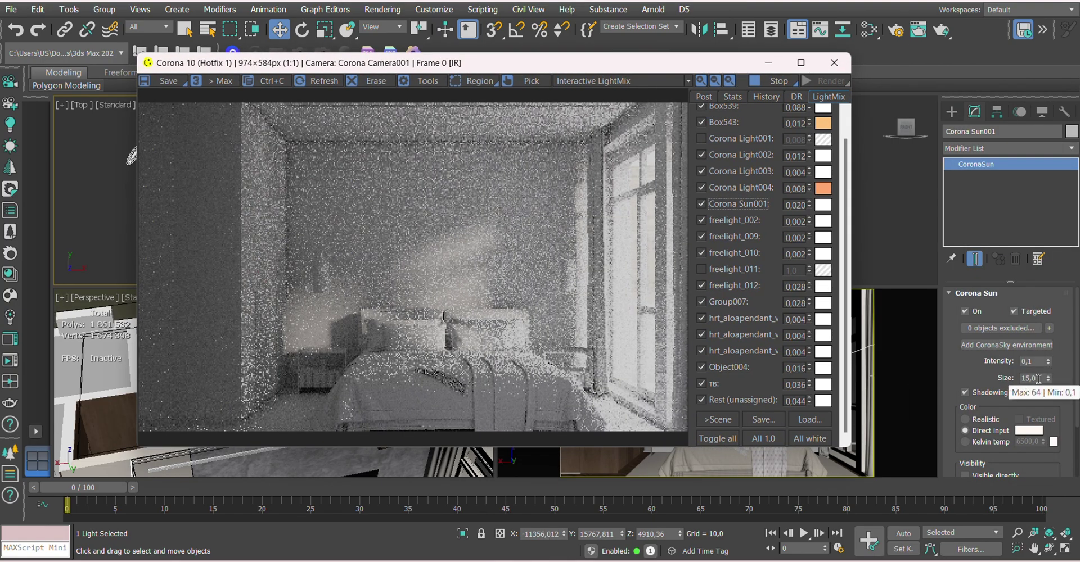
Set Corona Sun001's Size to 20
{"action": "left_click", "coordinate": [1038, 378]}
{"action": "type", "text": "10"}
{"action": "key", "text": "Return"}
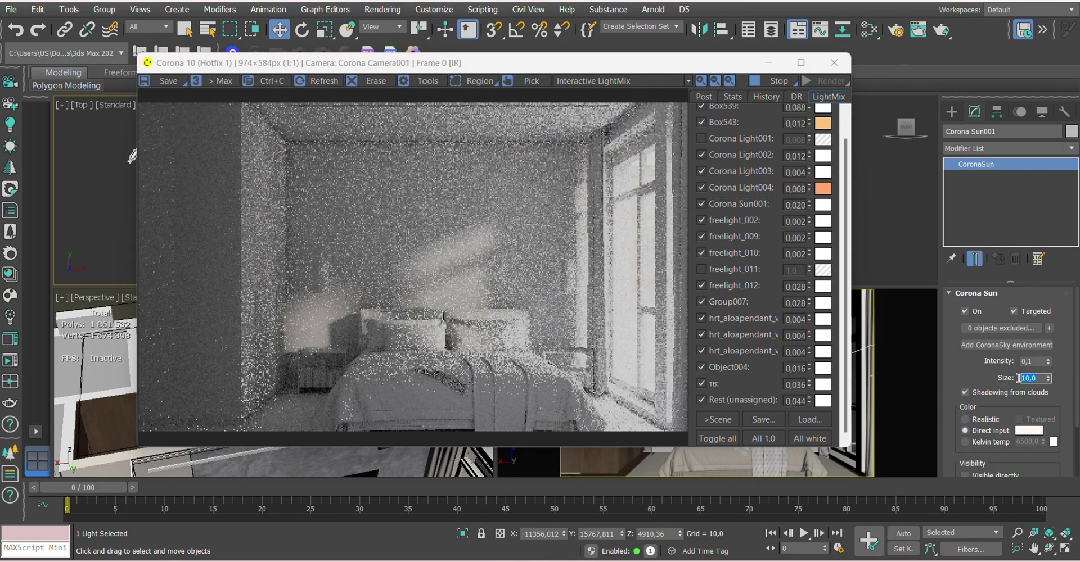
{"action": "type", "text": "20"}
{"action": "key", "text": "Return"}
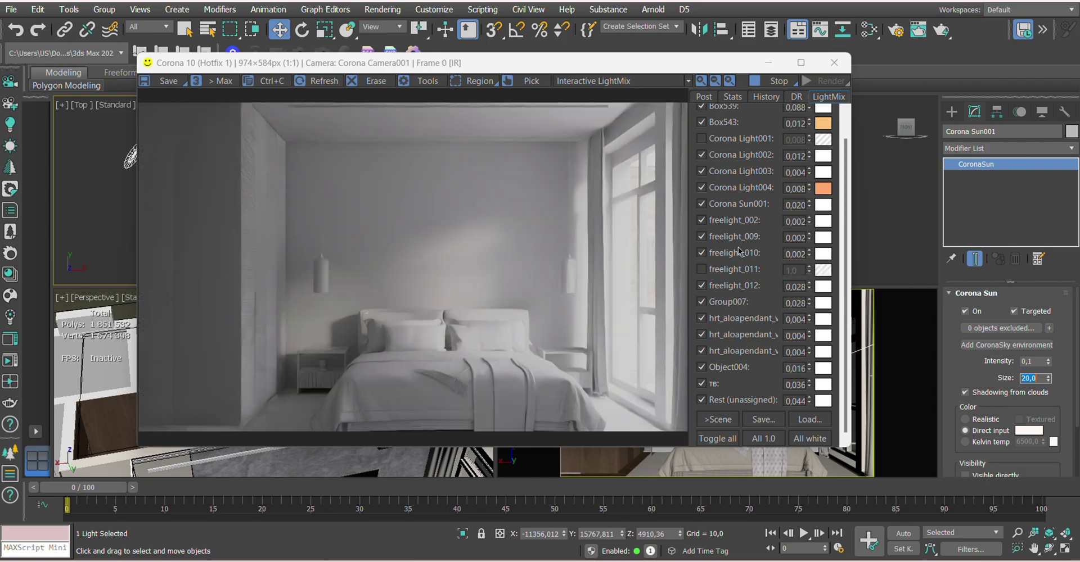
Re-enable Group007 in the LightMix and lower the Environment light intensity
{"action": "left_click", "coordinate": [701, 385]}
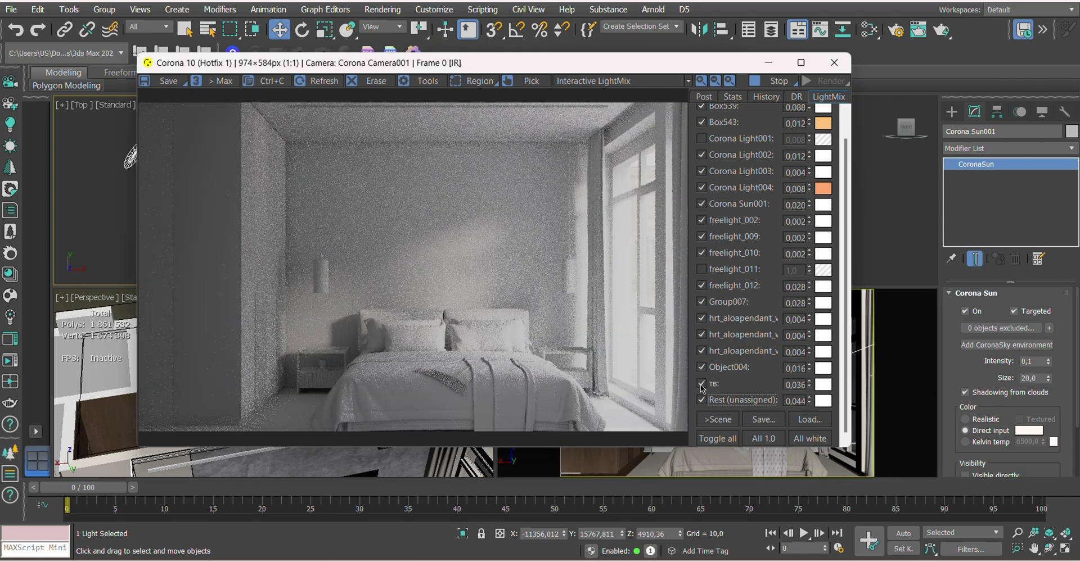
{"action": "left_click", "coordinate": [701, 302]}
{"action": "scroll", "coordinate": [731, 281], "scroll_direction": "up", "scroll_amount": 2}
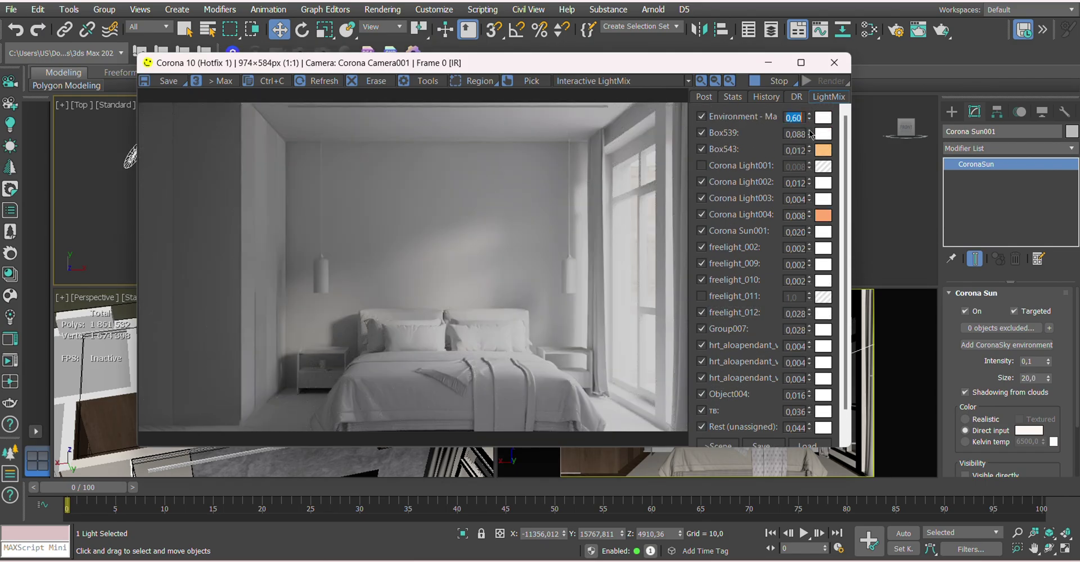
{"action": "left_click_drag", "start_coordinate": [811, 125], "coordinate": [812, 149]}
Re-render the bedroom, switch Environment - Map back on, then stop the render
{"action": "left_click", "coordinate": [782, 83]}
{"action": "left_click", "coordinate": [834, 62]}
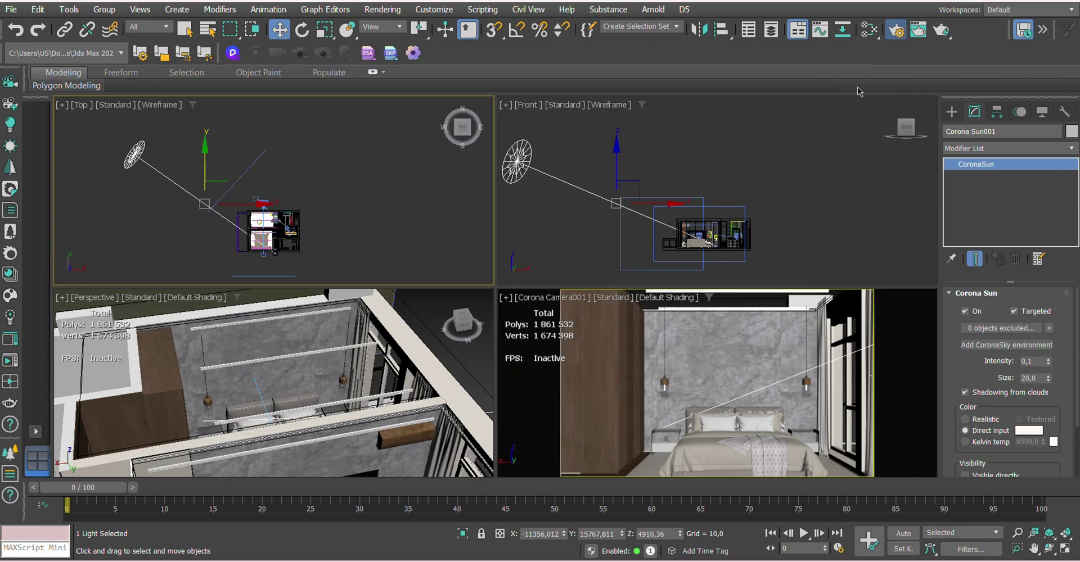
{"action": "key", "text": "F10"}
{"action": "key", "text": "F10"}
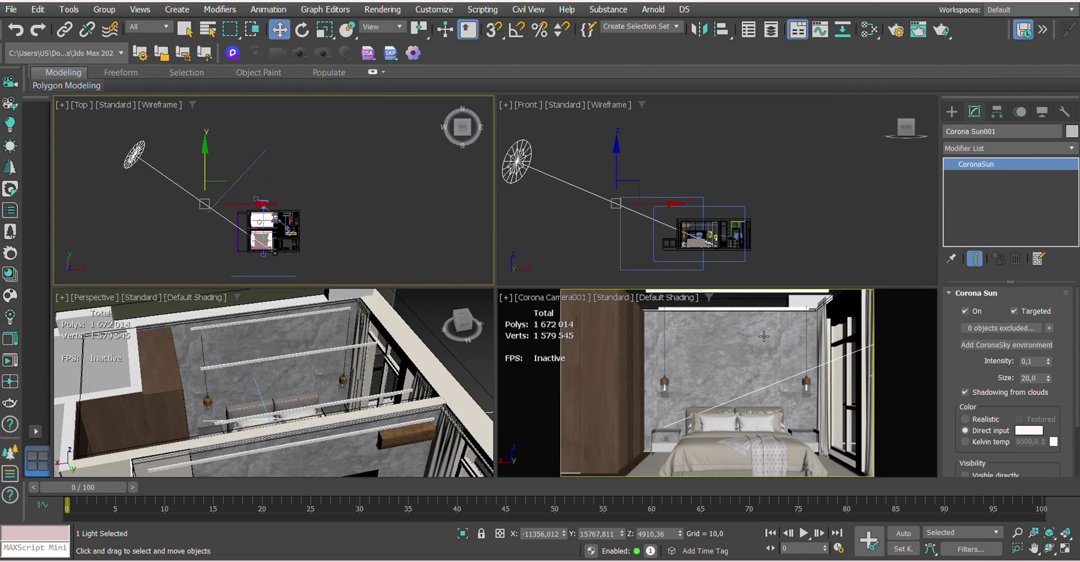
{"action": "key", "text": "F10"}
{"action": "key", "text": "shift+q"}
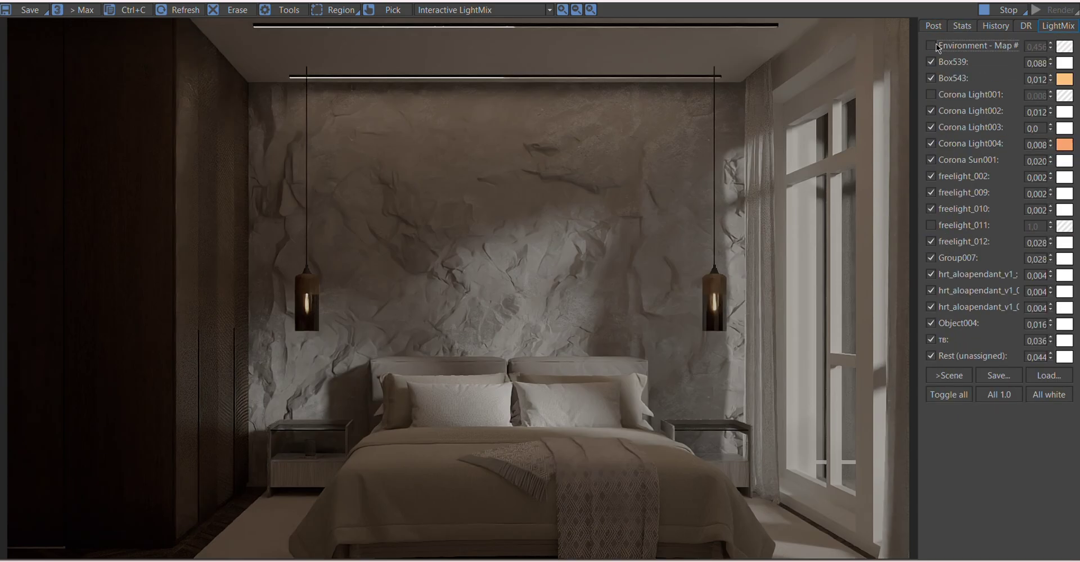
{"action": "left_click", "coordinate": [936, 44]}
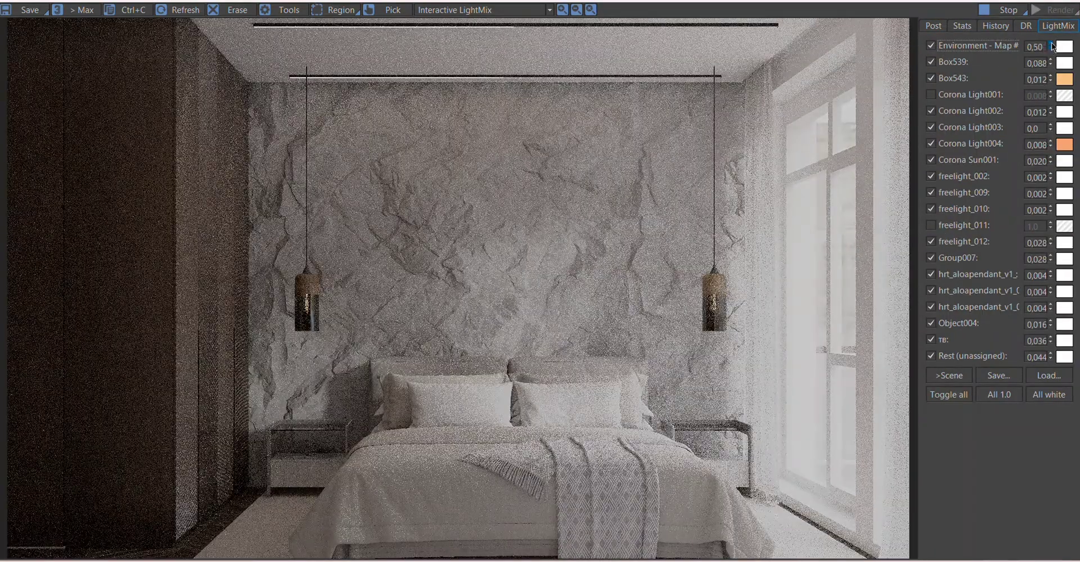
{"action": "left_click", "coordinate": [1009, 11]}
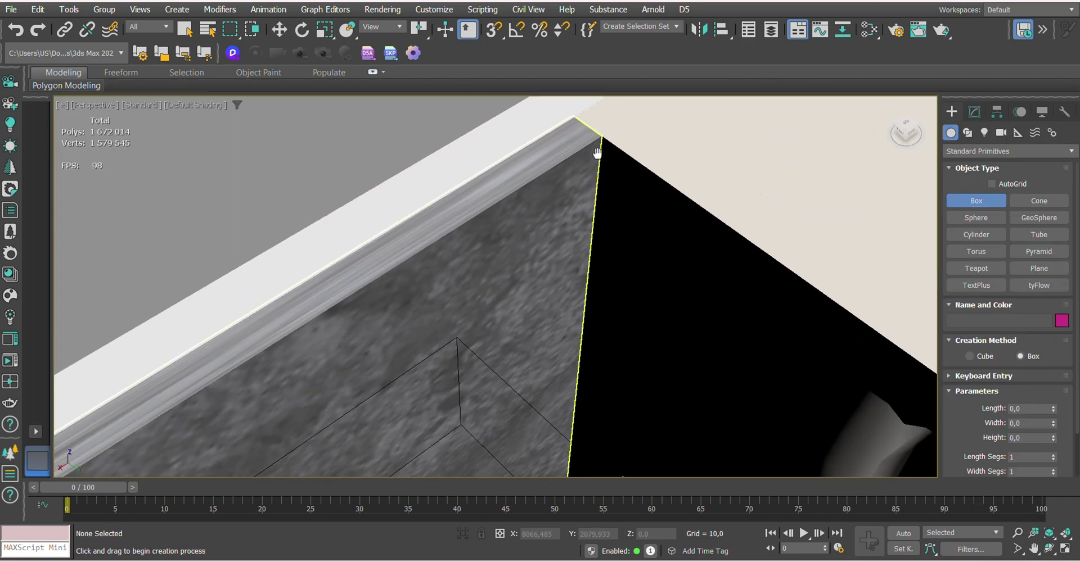
Convert the new box to Editable Poly and stretch it along the wall ledge
{"action": "middle_click_drag", "start_coordinate": [597, 152], "coordinate": [598, 163]}
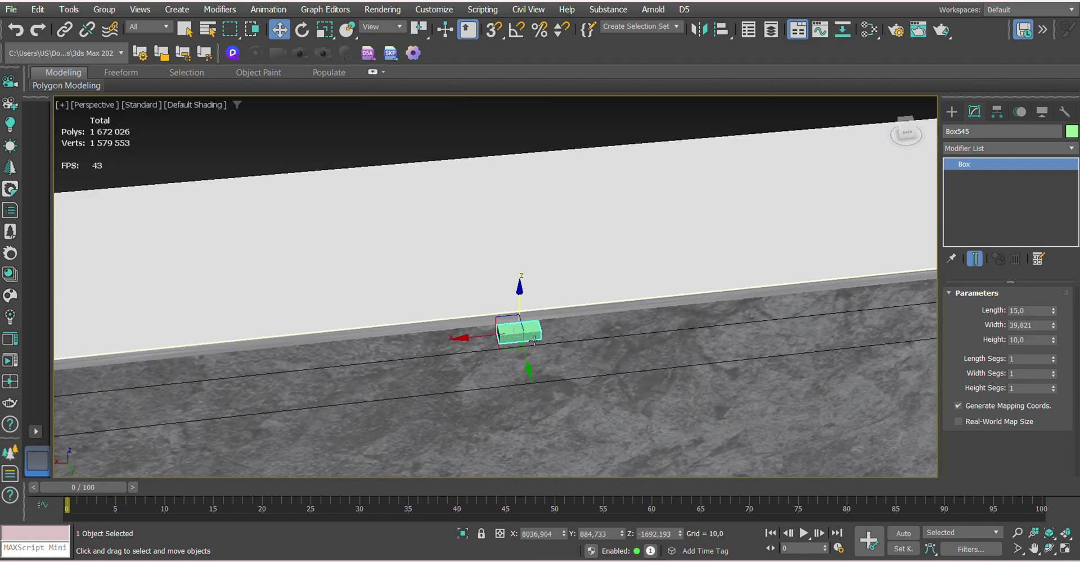
{"action": "right_click", "coordinate": [498, 345]}
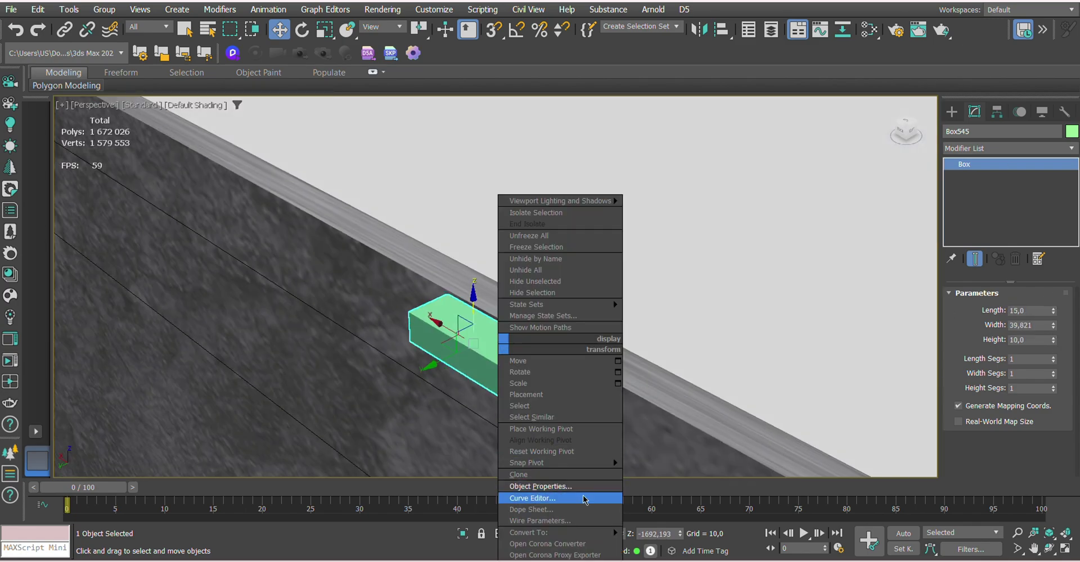
{"action": "left_click", "coordinate": [680, 526]}
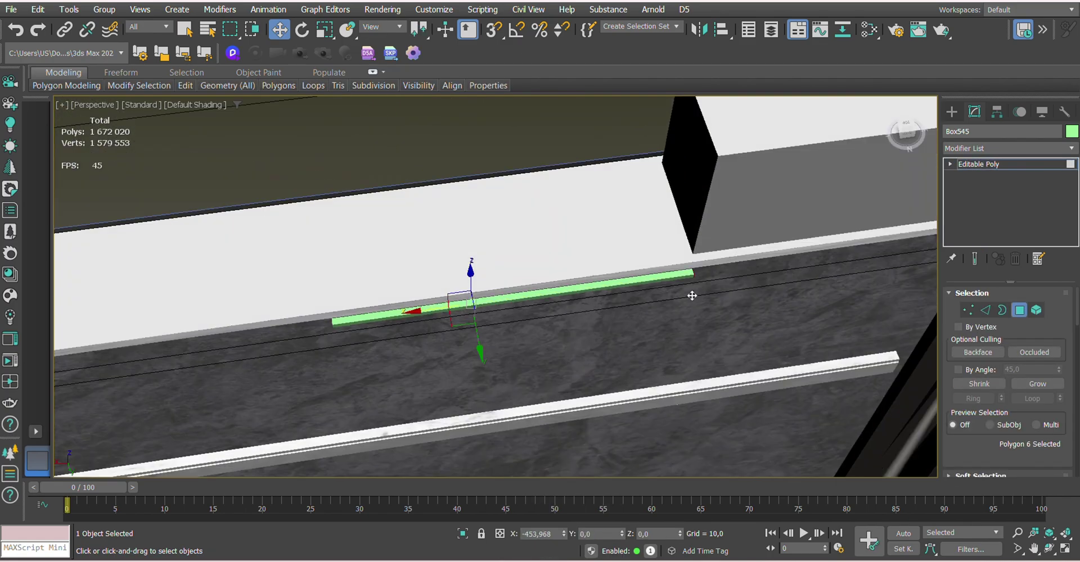
{"action": "middle_click_drag", "start_coordinate": [622, 294], "coordinate": [365, 309], "text": "alt"}
Make the slab blocking the view see-through via its Object Properties
{"action": "scroll", "coordinate": [646, 298], "scroll_direction": "up", "scroll_amount": 3}
{"action": "scroll", "coordinate": [578, 266], "scroll_direction": "down", "scroll_amount": 5}
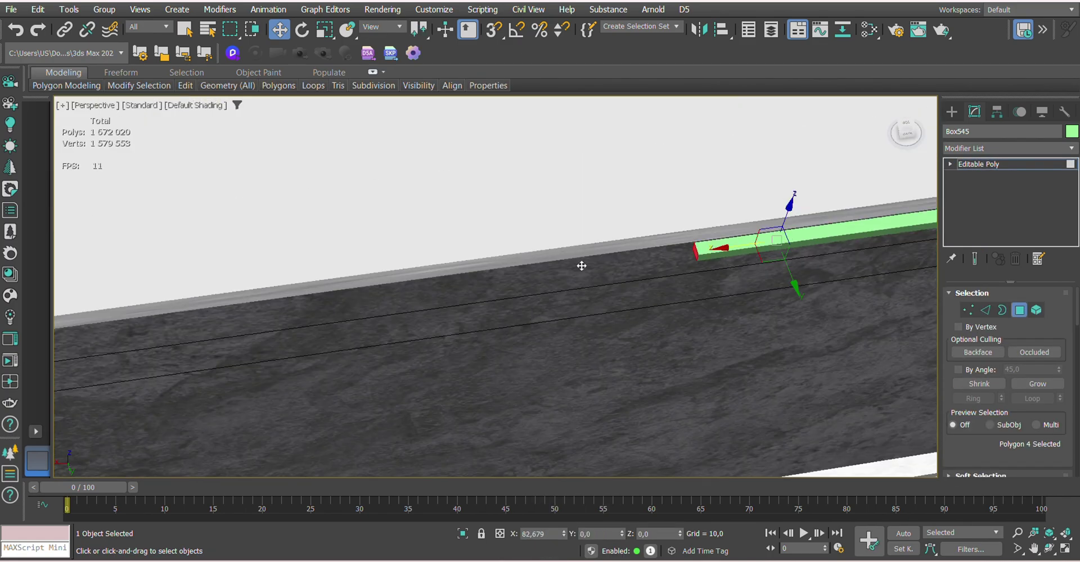
{"action": "mouse_move", "coordinate": [579, 265]}
{"action": "middle_mouse_down", "text": "alt"}
{"action": "mouse_move", "coordinate": [229, 362]}
{"action": "mouse_move", "coordinate": [503, 242]}
{"action": "mouse_move", "coordinate": [458, 300]}
{"action": "middle_mouse_up", "text": "alt"}
{"action": "scroll", "coordinate": [458, 301], "scroll_direction": "up", "scroll_amount": 3}
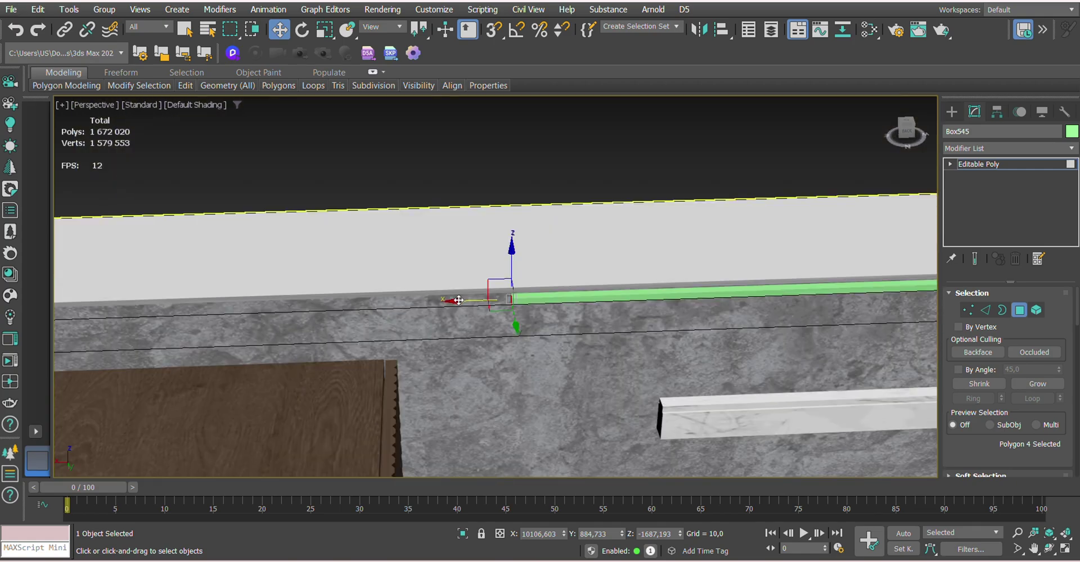
{"action": "left_click", "coordinate": [487, 343]}
{"action": "right_click", "coordinate": [498, 326]}
{"action": "left_click", "coordinate": [593, 483]}
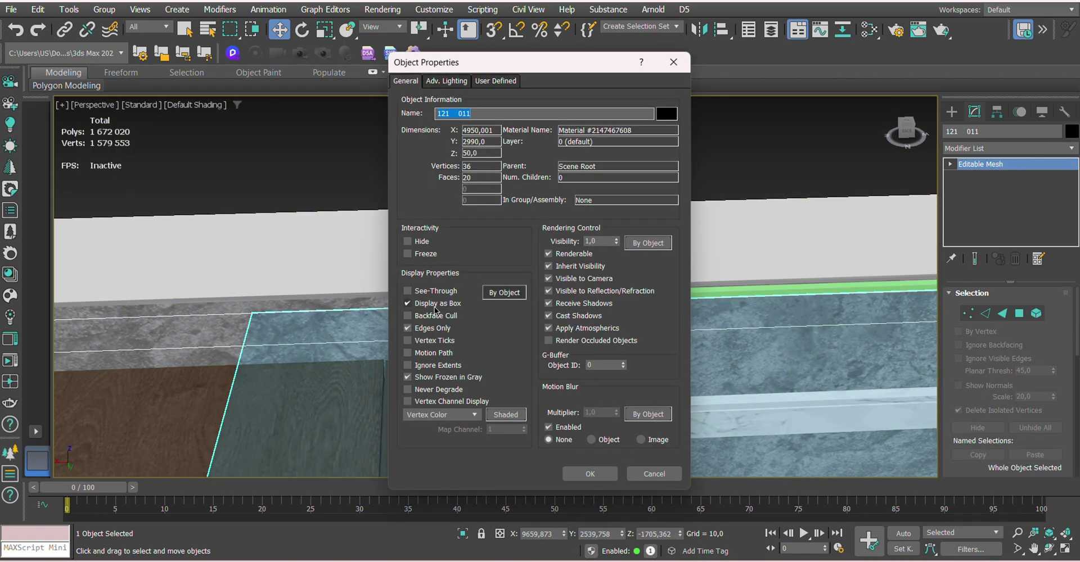
{"action": "left_click", "coordinate": [410, 350]}
{"action": "left_click", "coordinate": [622, 473]}
Reselect the strip and check its end face where it meets the wall
{"action": "left_click", "coordinate": [453, 301]}
{"action": "middle_click_drag", "start_coordinate": [421, 309], "coordinate": [716, 347], "text": "alt"}
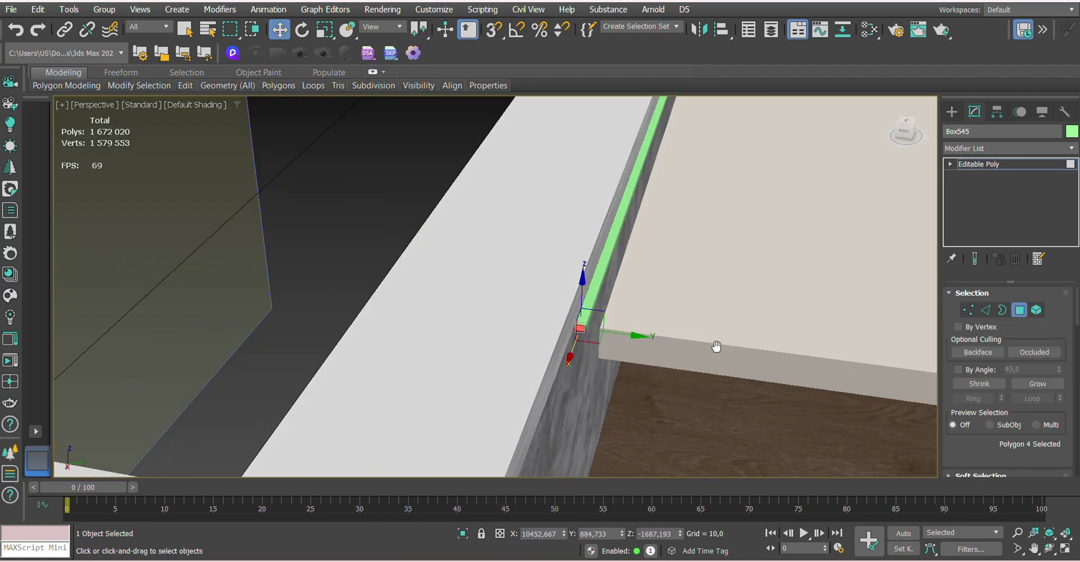
{"action": "left_click", "coordinate": [1020, 310]}
{"action": "middle_click_drag", "start_coordinate": [622, 176], "coordinate": [600, 403], "text": "alt"}
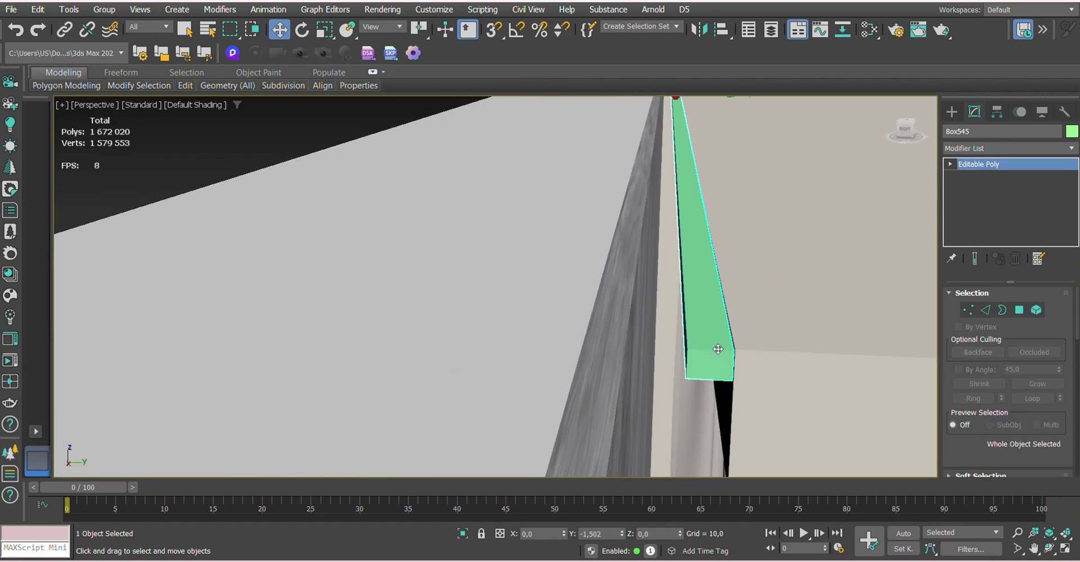
{"action": "scroll", "coordinate": [678, 362], "scroll_direction": "down", "scroll_amount": 3}
{"action": "scroll", "coordinate": [679, 362], "scroll_direction": "up", "scroll_amount": 5}
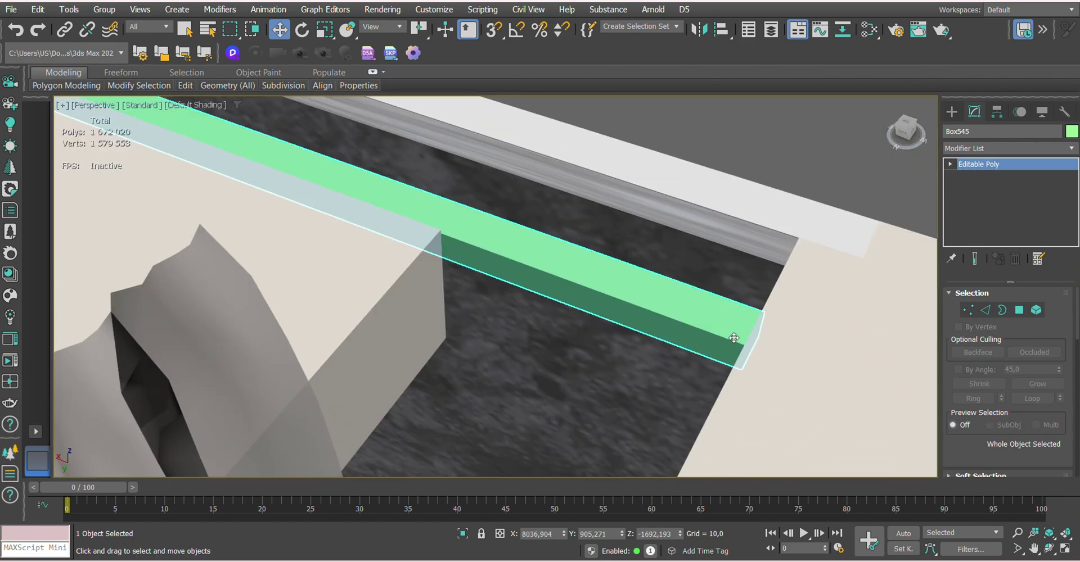
{"action": "mouse_move", "coordinate": [734, 338]}
{"action": "middle_mouse_down", "text": "alt"}
{"action": "mouse_move", "coordinate": [279, 168]}
{"action": "mouse_move", "coordinate": [566, 204]}
{"action": "mouse_move", "coordinate": [593, 300]}
{"action": "middle_mouse_up", "text": "alt"}
{"action": "key", "text": "4"}
{"action": "scroll", "coordinate": [280, 167], "scroll_direction": "up", "scroll_amount": 5}
{"action": "left_click", "coordinate": [594, 299]}
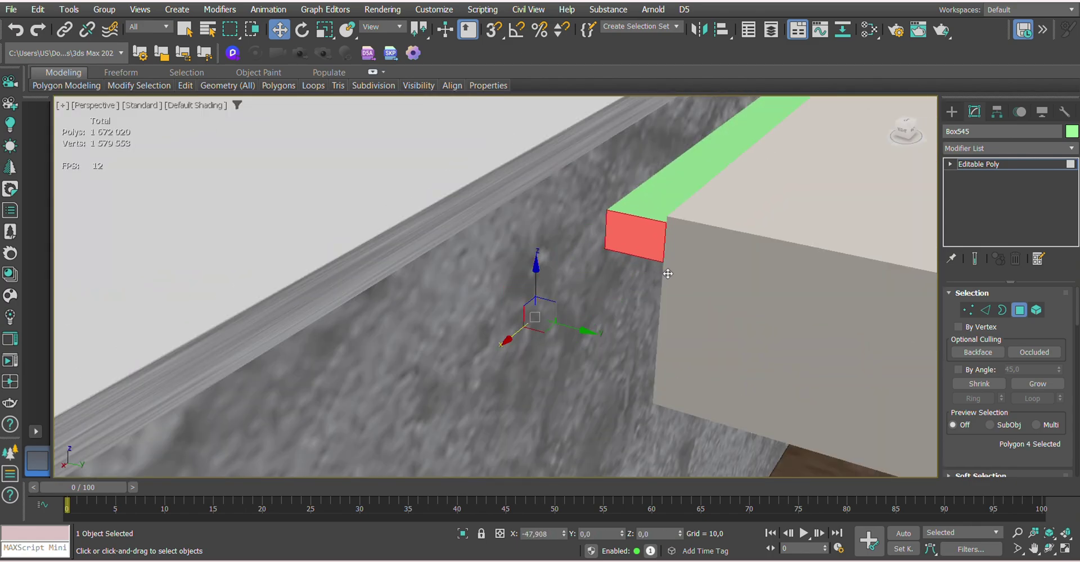
{"action": "key", "text": "4"}
Copy the strip to the adjoining wall and extend the copy's end to the wall
{"action": "scroll", "coordinate": [668, 274], "scroll_direction": "down", "scroll_amount": 5}
{"action": "scroll", "coordinate": [590, 229], "scroll_direction": "down", "scroll_amount": 5}
{"action": "left_click_drag", "start_coordinate": [409, 256], "coordinate": [646, 261], "text": "shift"}
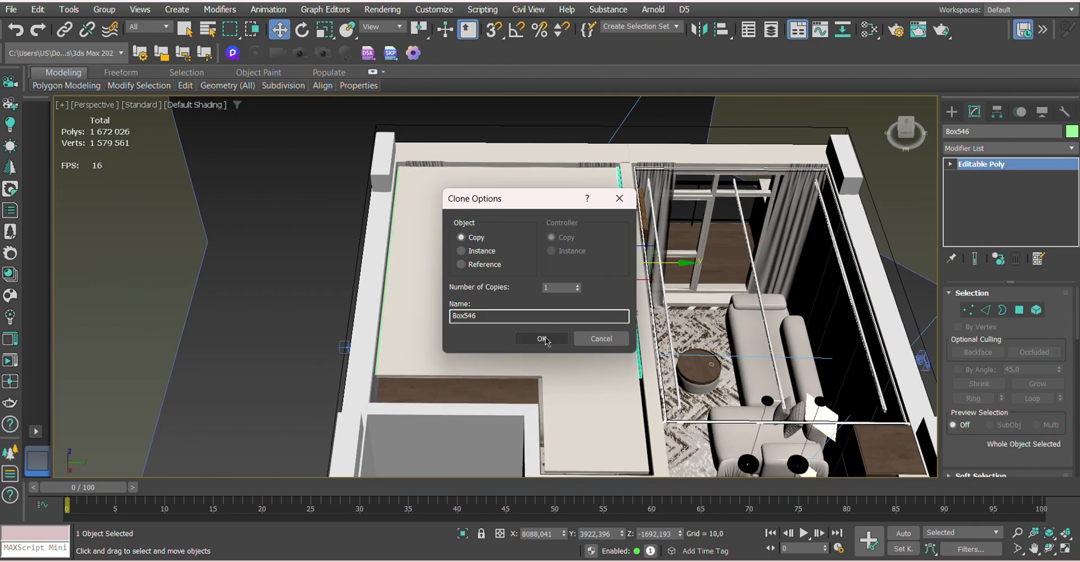
{"action": "left_click", "coordinate": [543, 339]}
{"action": "key", "text": "4"}
{"action": "scroll", "coordinate": [624, 225], "scroll_direction": "up", "scroll_amount": 5}
{"action": "mouse_move", "coordinate": [622, 226]}
{"action": "middle_mouse_down", "text": "alt"}
{"action": "mouse_move", "coordinate": [675, 360]}
{"action": "mouse_move", "coordinate": [579, 242]}
{"action": "middle_mouse_up", "text": "alt"}
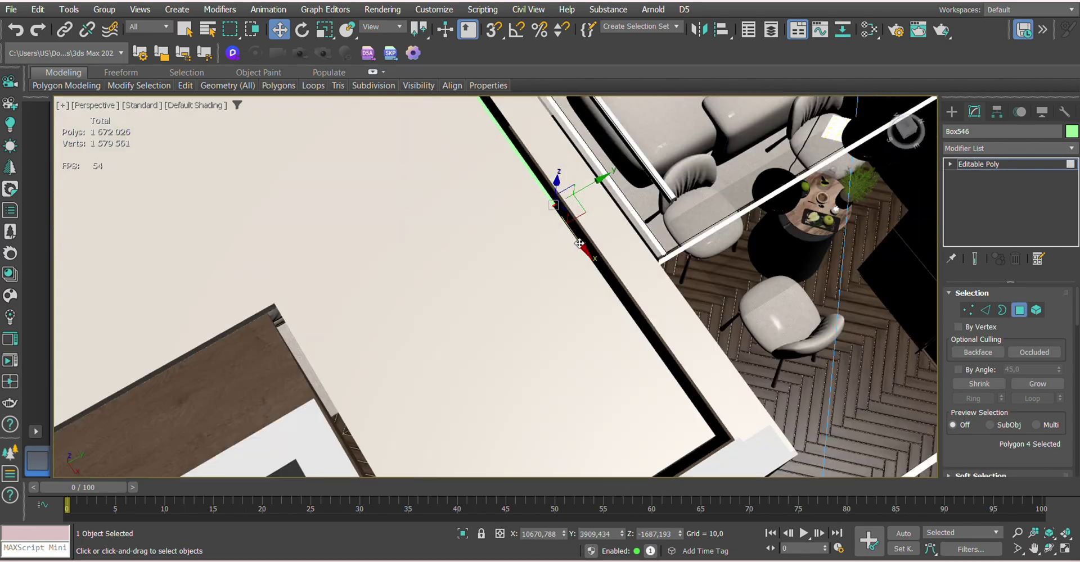
Select both strips and set their object colour to yellow
{"action": "scroll", "coordinate": [760, 459], "scroll_direction": "down", "scroll_amount": 5}
{"action": "middle_click_drag", "start_coordinate": [686, 290], "coordinate": [706, 343], "text": "alt"}
{"action": "scroll", "coordinate": [707, 342], "scroll_direction": "up", "scroll_amount": 3}
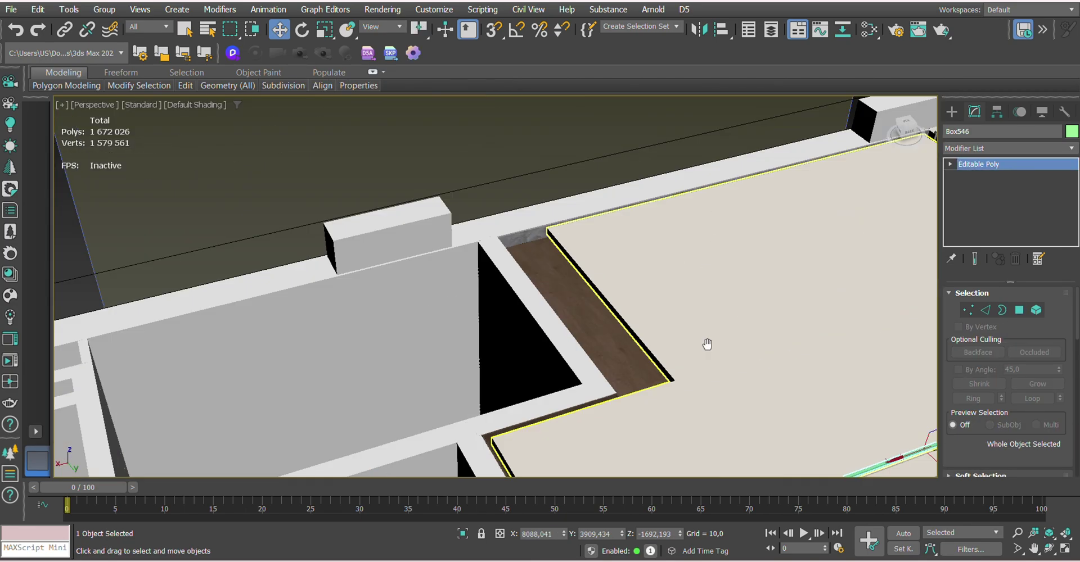
{"action": "left_click", "coordinate": [526, 248], "text": "ctrl"}
{"action": "left_click", "coordinate": [1071, 131]}
{"action": "left_click", "coordinate": [616, 352]}
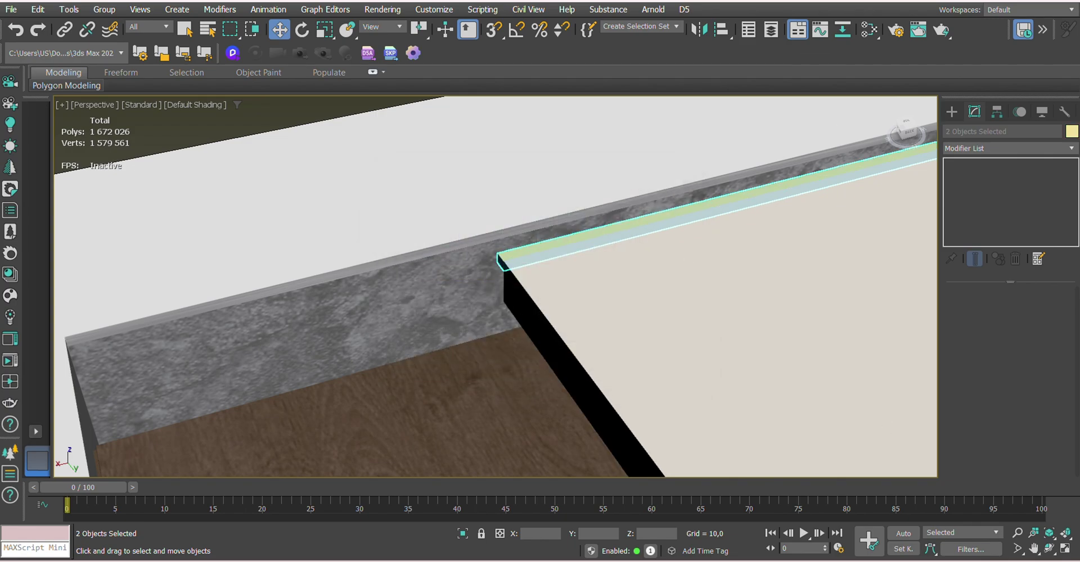
Create a Corona Light Material for the strips in the Slate Material Editor
{"action": "key", "text": "m"}
{"action": "scroll", "coordinate": [365, 315], "scroll_direction": "up", "scroll_amount": 5}
{"action": "right_click", "coordinate": [343, 273]}
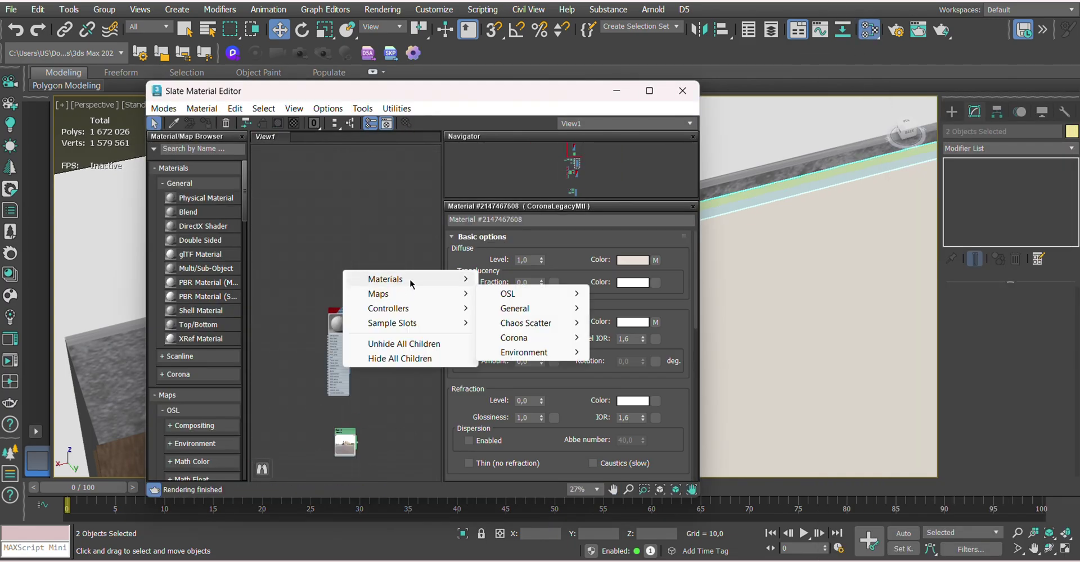
{"action": "left_click", "coordinate": [608, 363]}
{"action": "left_click", "coordinate": [517, 259]}
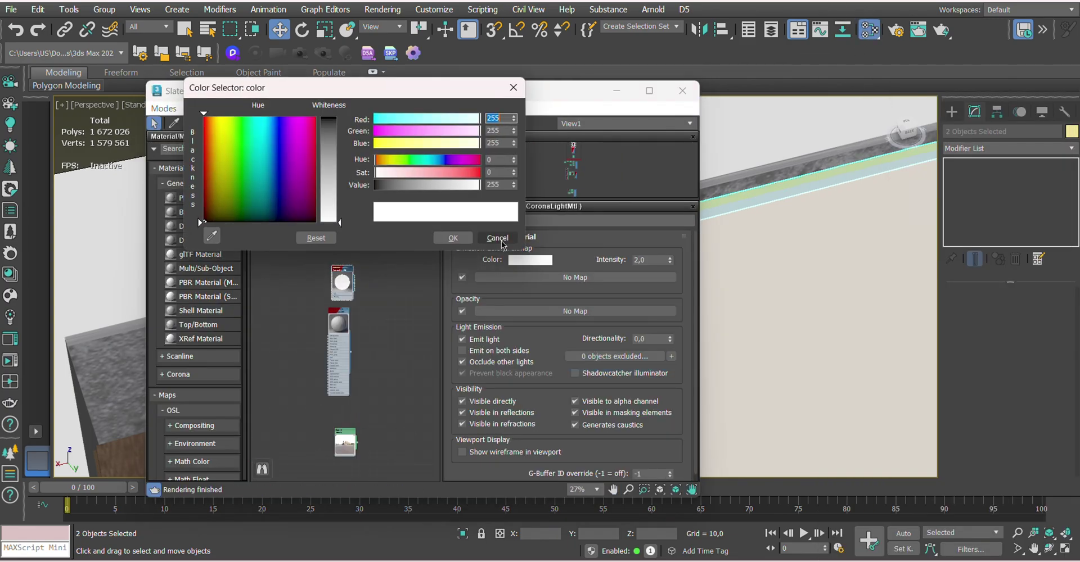
{"action": "left_click", "coordinate": [452, 238]}
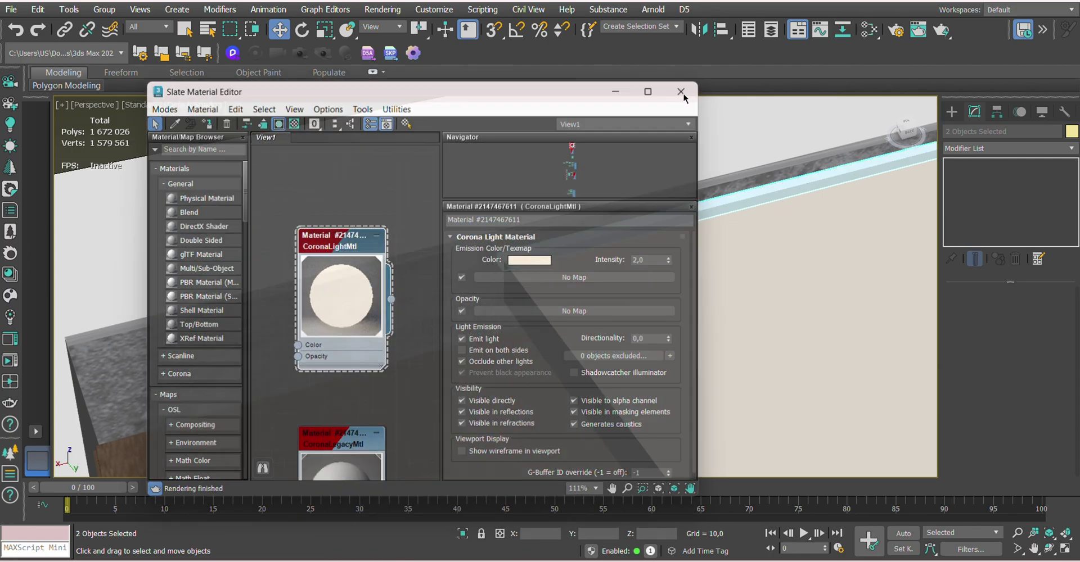
{"action": "left_click", "coordinate": [682, 91]}
Return to four viewports and start an interactive LightMix render of the camera view
{"action": "key", "text": "alt+w"}
{"action": "left_click", "coordinate": [731, 460]}
{"action": "key", "text": "F10"}
{"action": "key", "text": "shift+q"}
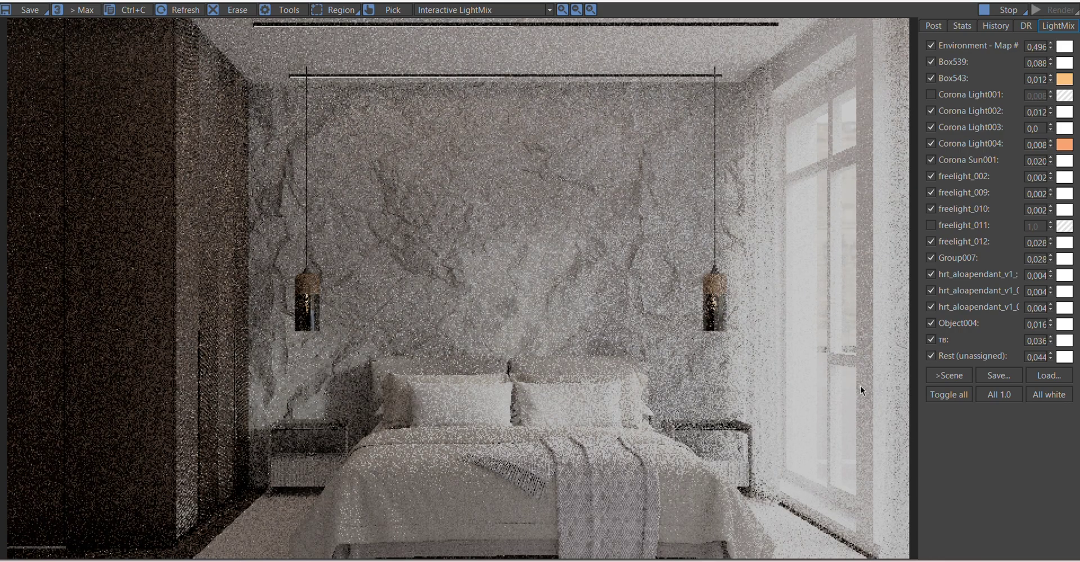
Set Rest (unassigned) to 0,004, then toggle Corona Light002, Corona Sun001 and freelight_011 to compare
{"action": "left_click", "coordinate": [932, 357]}
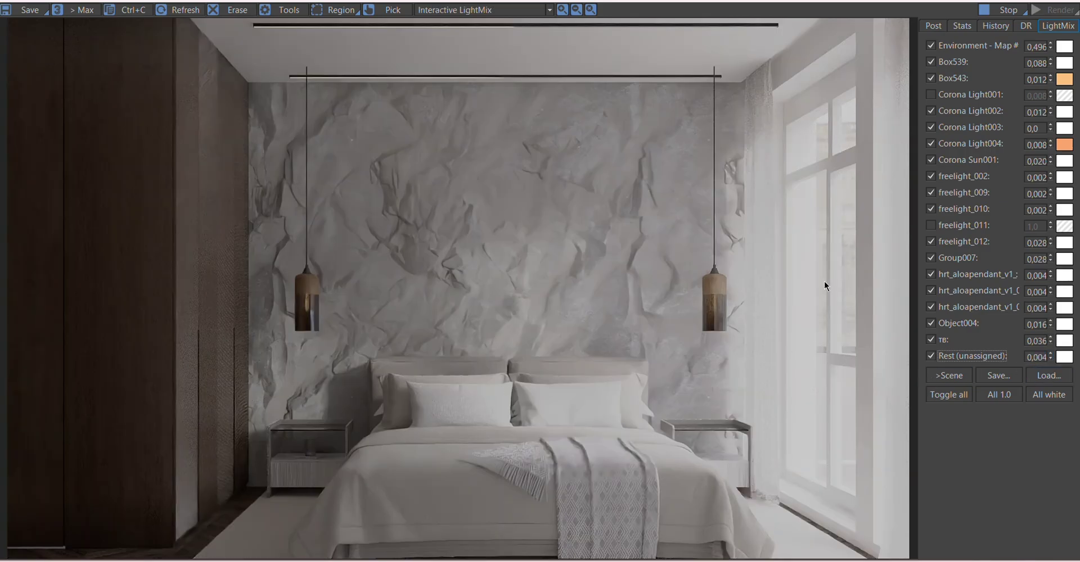
{"action": "left_click", "coordinate": [930, 111]}
{"action": "left_click", "coordinate": [931, 160]}
{"action": "left_click", "coordinate": [930, 160]}
{"action": "left_click", "coordinate": [930, 225]}
{"action": "left_click", "coordinate": [931, 225]}
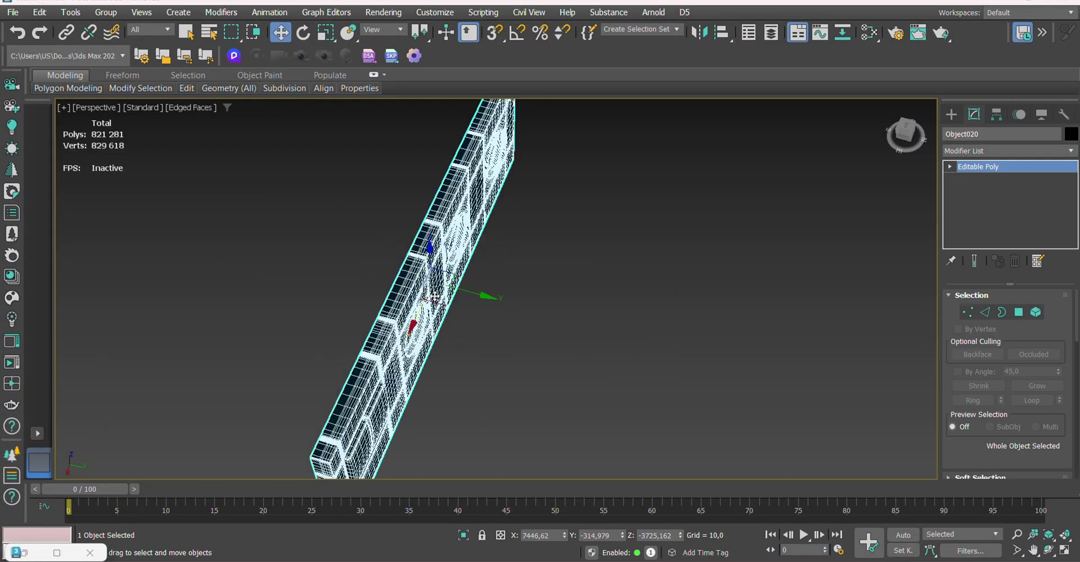
Frame the decor block, rotate it flat with Transform Type-In and lower it onto the nightstand top
{"action": "key", "text": "alt+q"}
{"action": "key", "text": "z"}
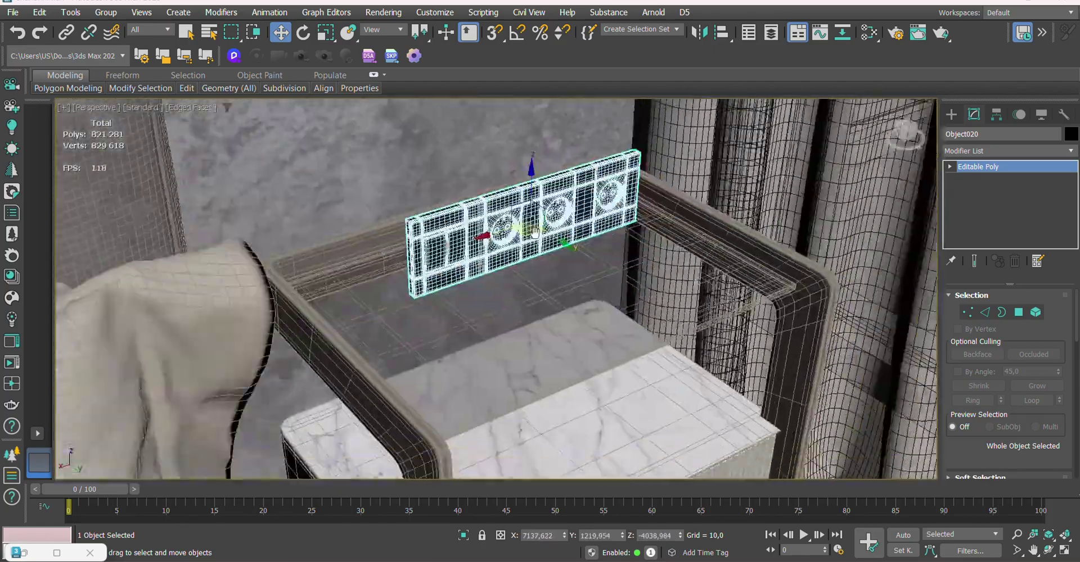
{"action": "middle_click_drag", "start_coordinate": [534, 231], "coordinate": [398, 324], "text": "alt"}
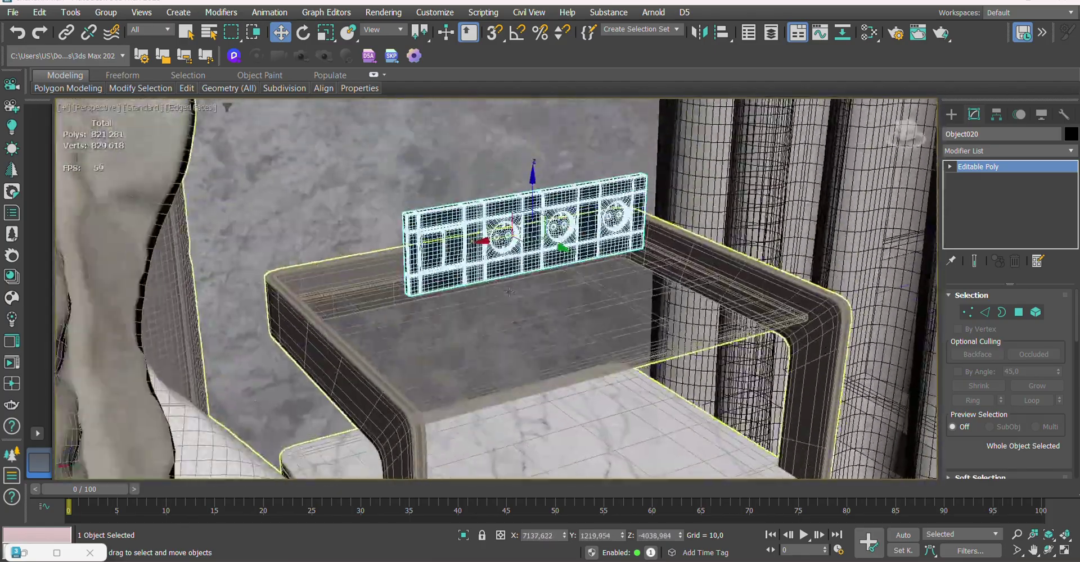
{"action": "key", "text": "e"}
{"action": "key", "text": "F12"}
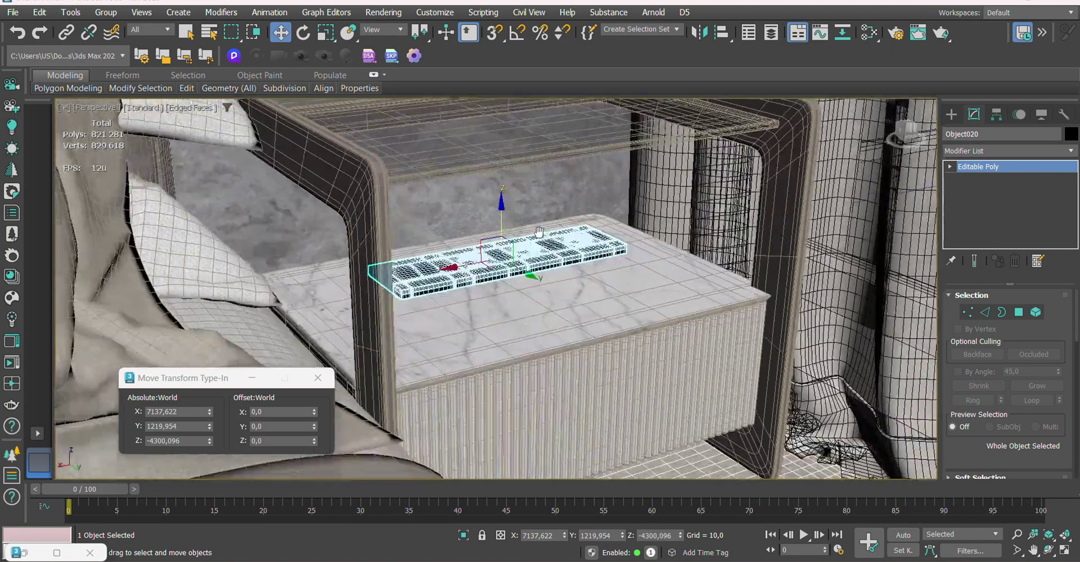
{"action": "middle_click_drag", "start_coordinate": [547, 180], "coordinate": [540, 213], "text": "alt"}
{"action": "left_click_drag", "start_coordinate": [540, 213], "coordinate": [549, 228]}
Orbit to check the decor on both nightstands and the curtained window wall
{"action": "scroll", "coordinate": [549, 228], "scroll_direction": "down", "scroll_amount": 5}
{"action": "middle_click_drag", "start_coordinate": [549, 228], "coordinate": [728, 231], "text": "alt"}
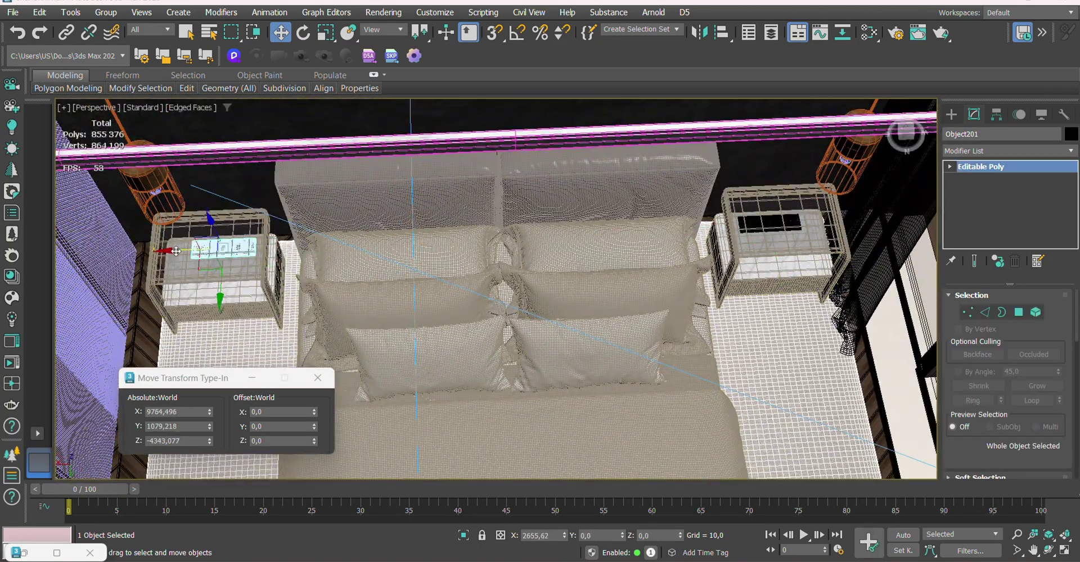
{"action": "scroll", "coordinate": [243, 312], "scroll_direction": "up", "scroll_amount": 5}
{"action": "middle_click_drag", "start_coordinate": [501, 369], "coordinate": [411, 332], "text": "alt"}
{"action": "scroll", "coordinate": [542, 297], "scroll_direction": "down", "scroll_amount": 5}
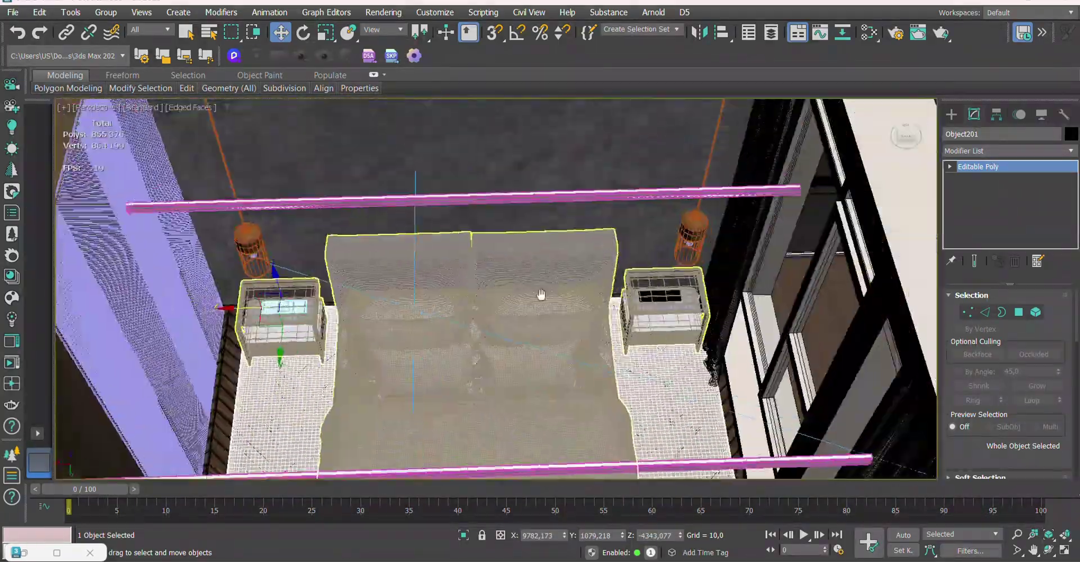
{"action": "scroll", "coordinate": [719, 267], "scroll_direction": "up", "scroll_amount": 5}
{"action": "middle_click_drag", "start_coordinate": [719, 268], "coordinate": [511, 370], "text": "alt"}
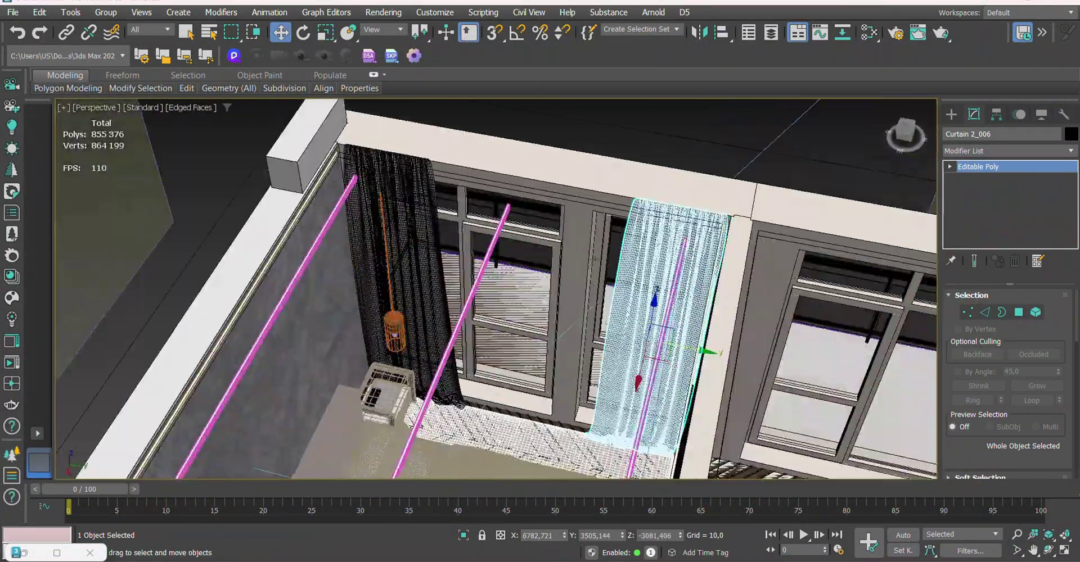
Orbit above the room, selecting the tall cabinet and then the bed group, toward the rails
{"action": "mouse_move", "coordinate": [593, 258]}
{"action": "middle_mouse_down", "text": "alt"}
{"action": "mouse_move", "coordinate": [478, 366]}
{"action": "mouse_move", "coordinate": [337, 293]}
{"action": "middle_mouse_up", "text": "alt"}
{"action": "left_click", "coordinate": [236, 270]}
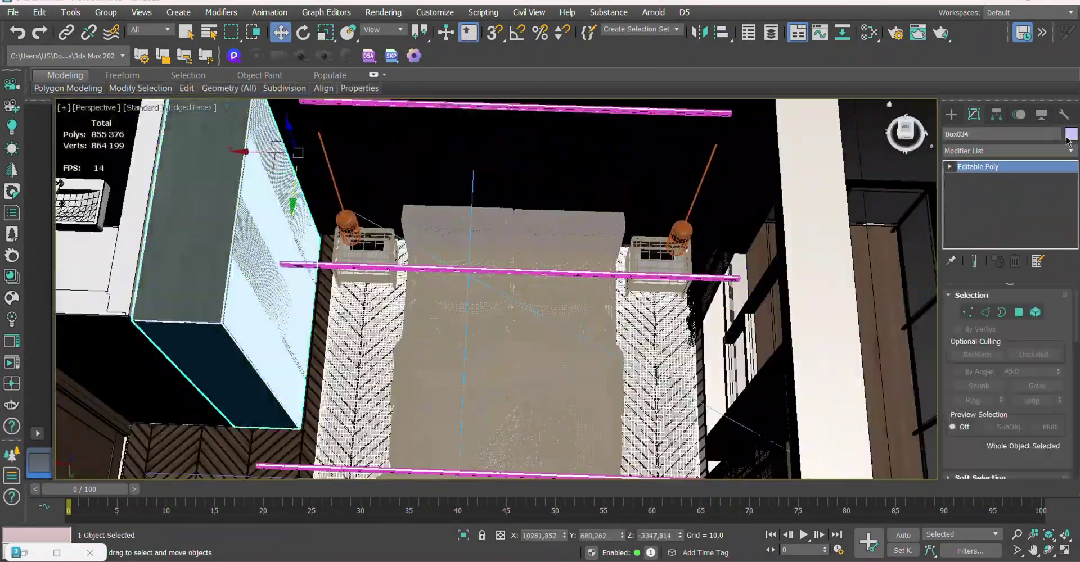
{"action": "left_click", "coordinate": [548, 360]}
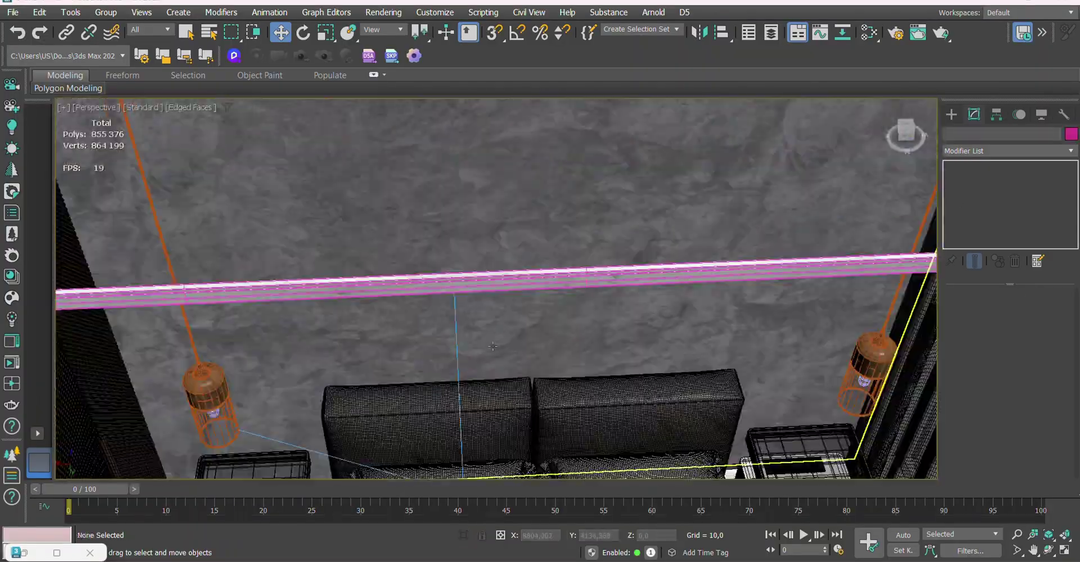
{"action": "scroll", "coordinate": [493, 346], "scroll_direction": "down", "scroll_amount": 5}
{"action": "mouse_move", "coordinate": [493, 346]}
{"action": "middle_mouse_down", "text": "alt"}
{"action": "mouse_move", "coordinate": [569, 246]}
{"action": "mouse_move", "coordinate": [530, 372]}
{"action": "mouse_move", "coordinate": [641, 256]}
{"action": "mouse_move", "coordinate": [523, 324]}
{"action": "middle_mouse_up", "text": "alt"}
{"action": "scroll", "coordinate": [641, 256], "scroll_direction": "down", "scroll_amount": 5}
{"action": "scroll", "coordinate": [579, 342], "scroll_direction": "up", "scroll_amount": 5}
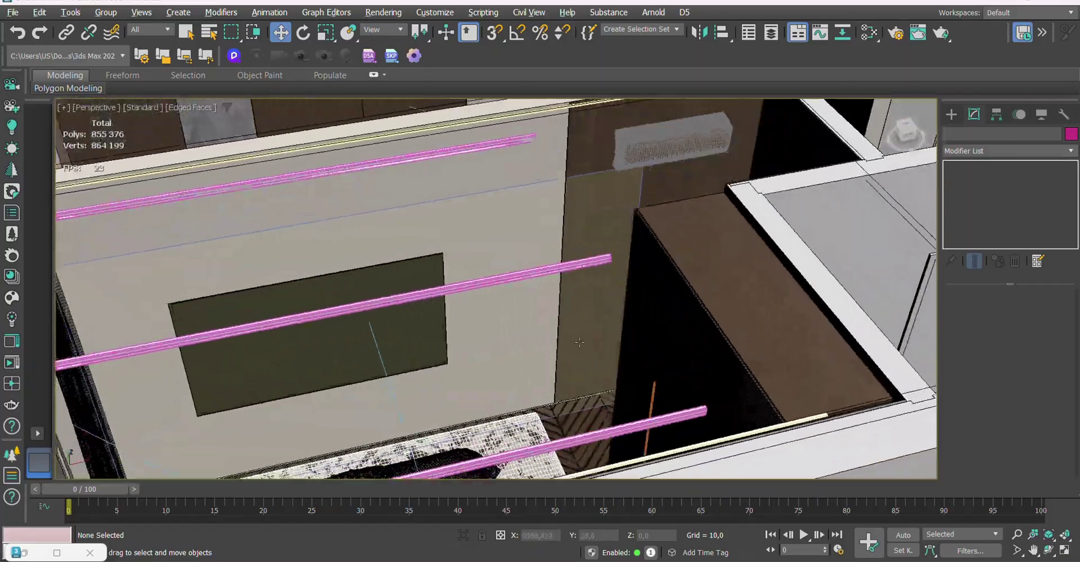
Select the door and pick a face on it, inspect the rails, then exit face selection
{"action": "mouse_move", "coordinate": [579, 341]}
{"action": "middle_mouse_down", "text": "alt"}
{"action": "mouse_move", "coordinate": [428, 359]}
{"action": "mouse_move", "coordinate": [236, 225]}
{"action": "middle_mouse_up", "text": "alt"}
{"action": "left_click", "coordinate": [415, 381]}
{"action": "left_click", "coordinate": [212, 187]}
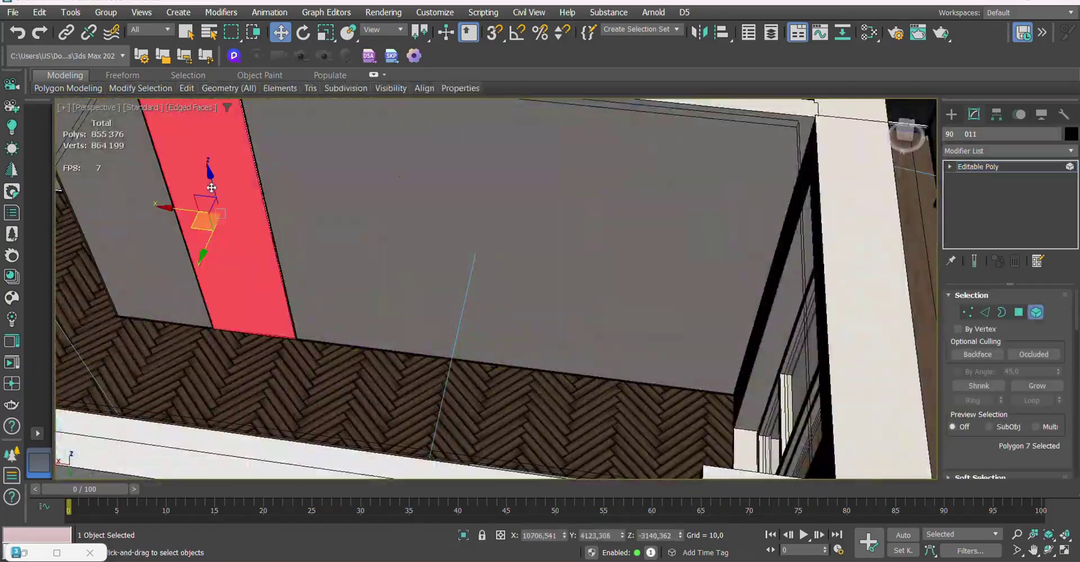
{"action": "scroll", "coordinate": [211, 187], "scroll_direction": "down", "scroll_amount": 5}
{"action": "mouse_move", "coordinate": [211, 187]}
{"action": "middle_mouse_down", "text": "alt"}
{"action": "mouse_move", "coordinate": [456, 306]}
{"action": "mouse_move", "coordinate": [422, 241]}
{"action": "middle_mouse_up", "text": "alt"}
{"action": "scroll", "coordinate": [421, 241], "scroll_direction": "up", "scroll_amount": 5}
{"action": "left_click", "coordinate": [1036, 313]}
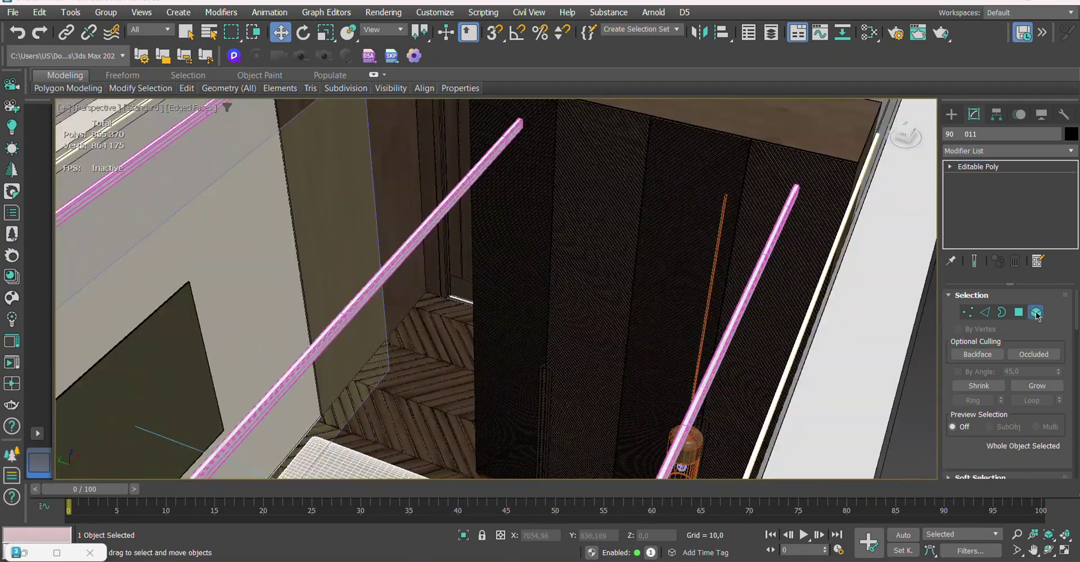
{"action": "middle_click_drag", "start_coordinate": [427, 281], "coordinate": [506, 270], "text": "alt"}
{"action": "scroll", "coordinate": [506, 270], "scroll_direction": "down", "scroll_amount": 5}
Restore four viewports, then generate LightMix layers from Instanced Lights in Render Setup and start the interactive render
{"action": "key", "text": "alt+w"}
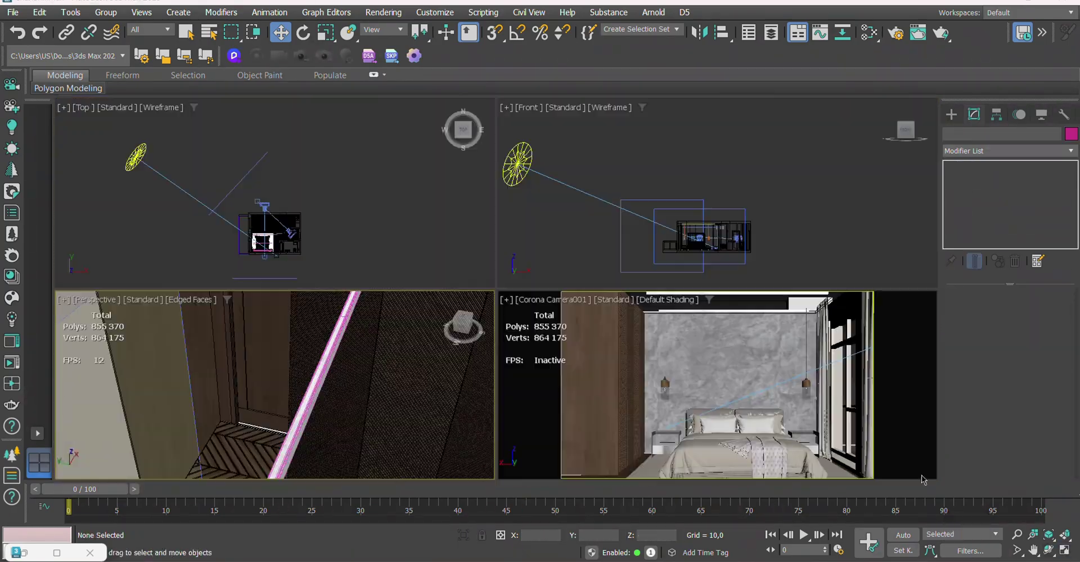
{"action": "left_click", "coordinate": [765, 299]}
{"action": "left_click", "coordinate": [895, 35]}
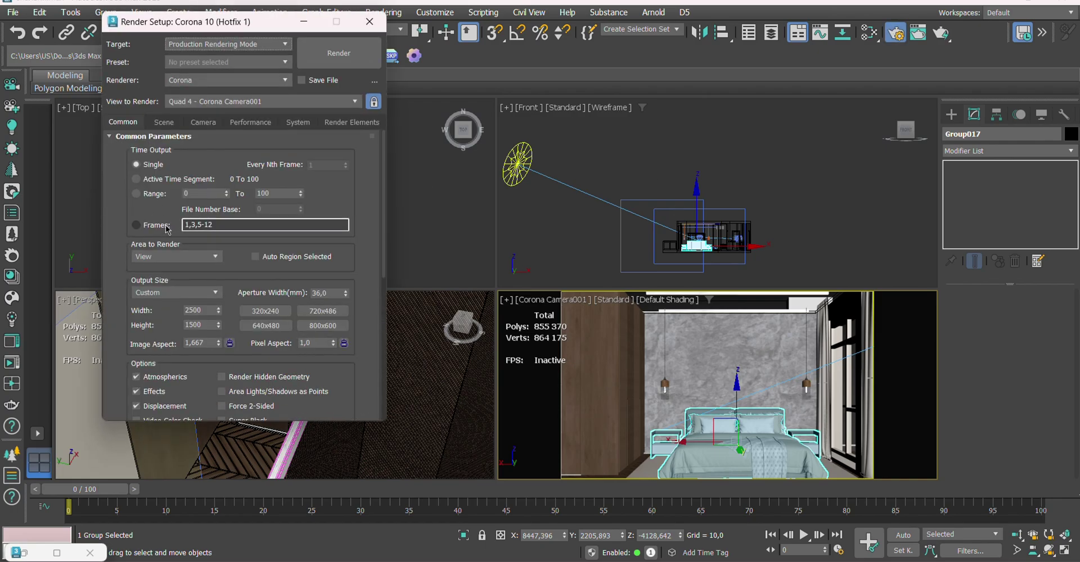
{"action": "left_click", "coordinate": [189, 193]}
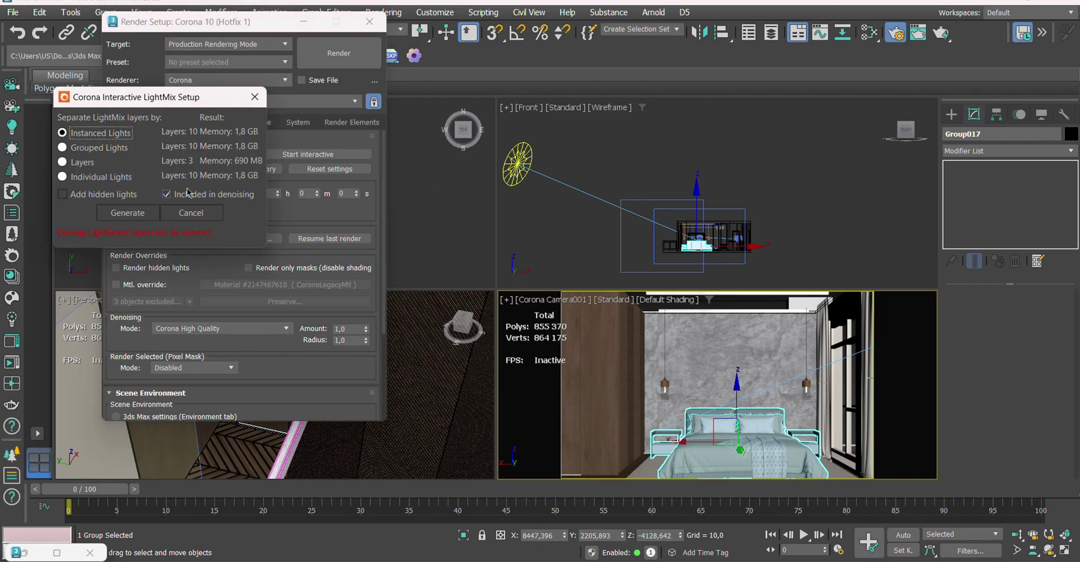
{"action": "left_click", "coordinate": [128, 213]}
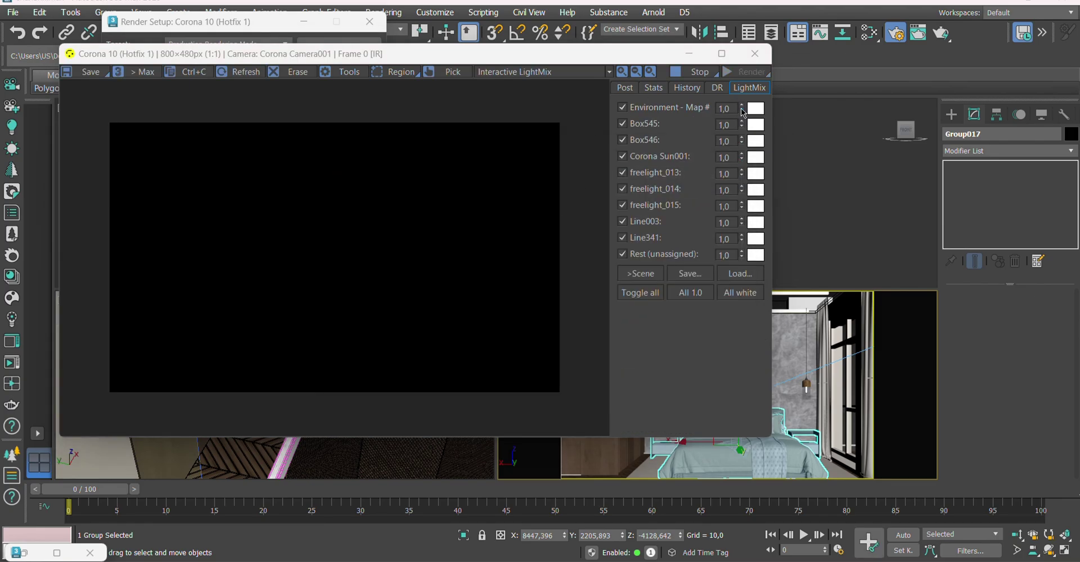
Dim the environment, unassigned, free-light and Box546 layers, zero the sun and set Box545 to 0
{"action": "left_click_drag", "start_coordinate": [744, 125], "coordinate": [741, 186]}
{"action": "right_click", "coordinate": [741, 157]}
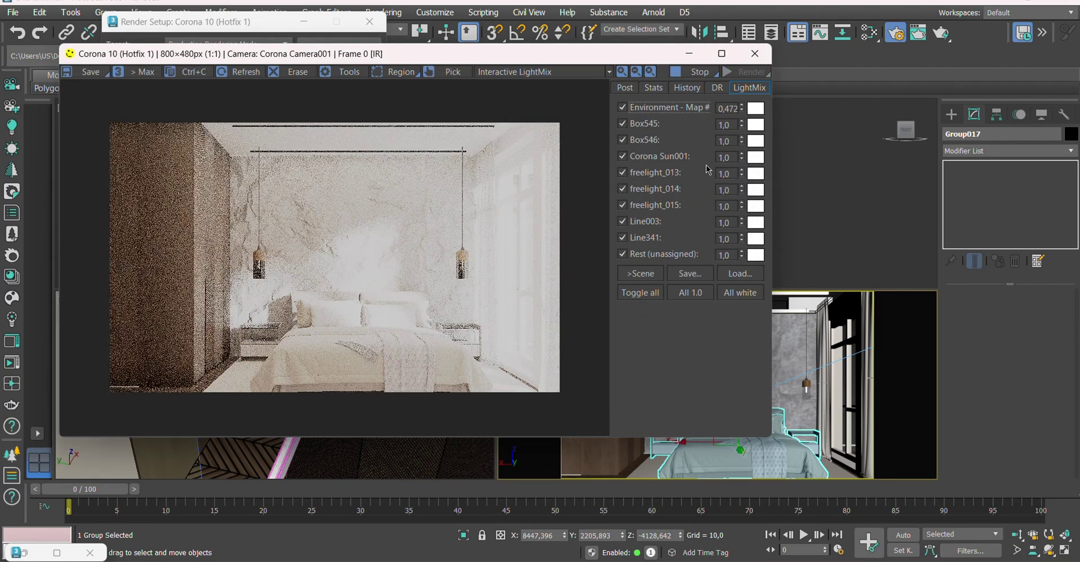
{"action": "left_click_drag", "start_coordinate": [741, 257], "coordinate": [750, 249]}
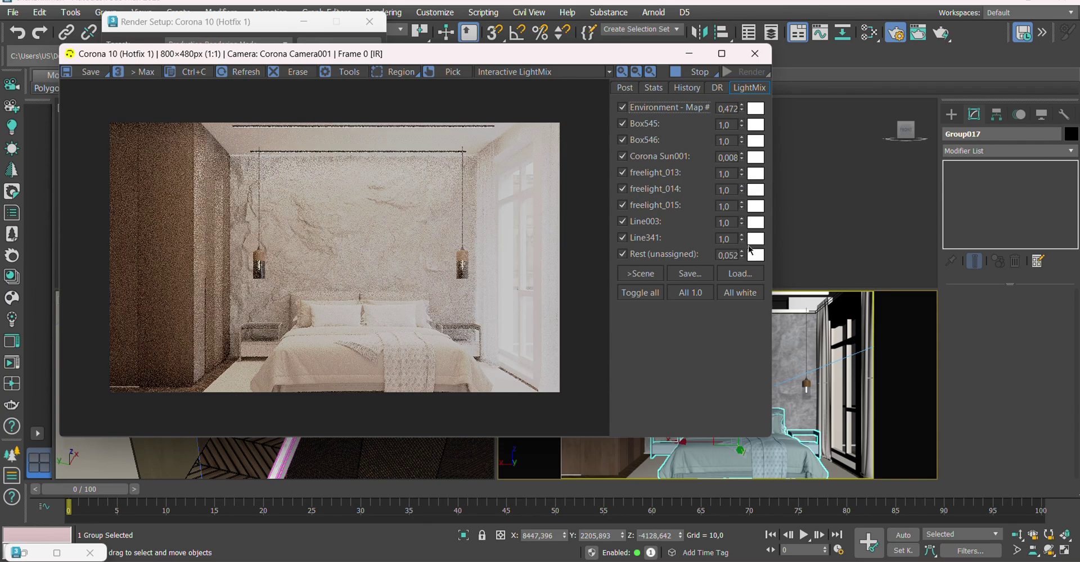
{"action": "left_click_drag", "start_coordinate": [742, 207], "coordinate": [742, 208]}
{"action": "left_click_drag", "start_coordinate": [742, 173], "coordinate": [743, 191]}
{"action": "left_click_drag", "start_coordinate": [741, 141], "coordinate": [742, 160]}
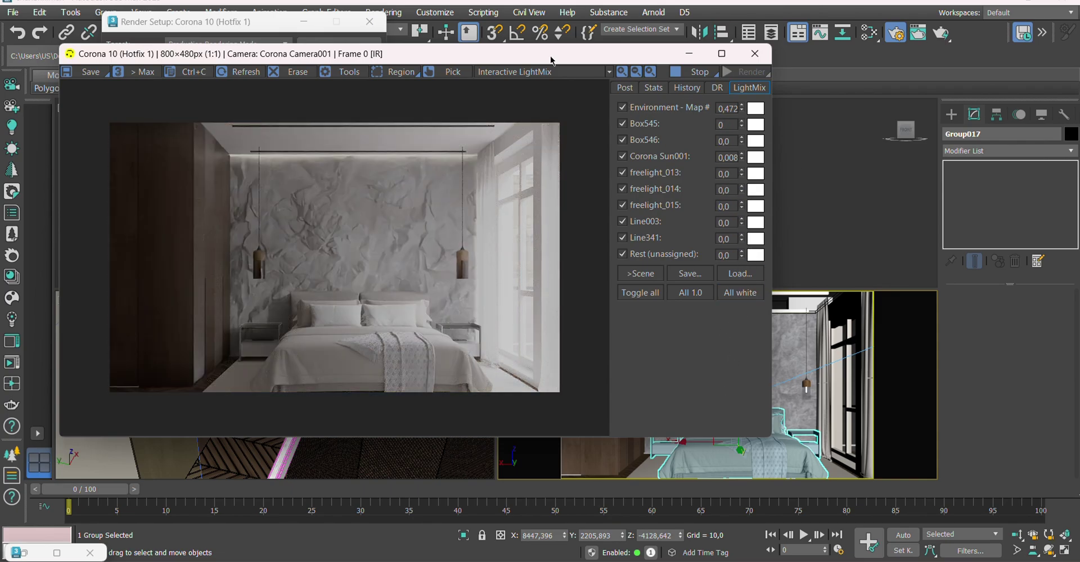
{"action": "double_click", "coordinate": [725, 124]}
{"action": "type", "text": "0"}
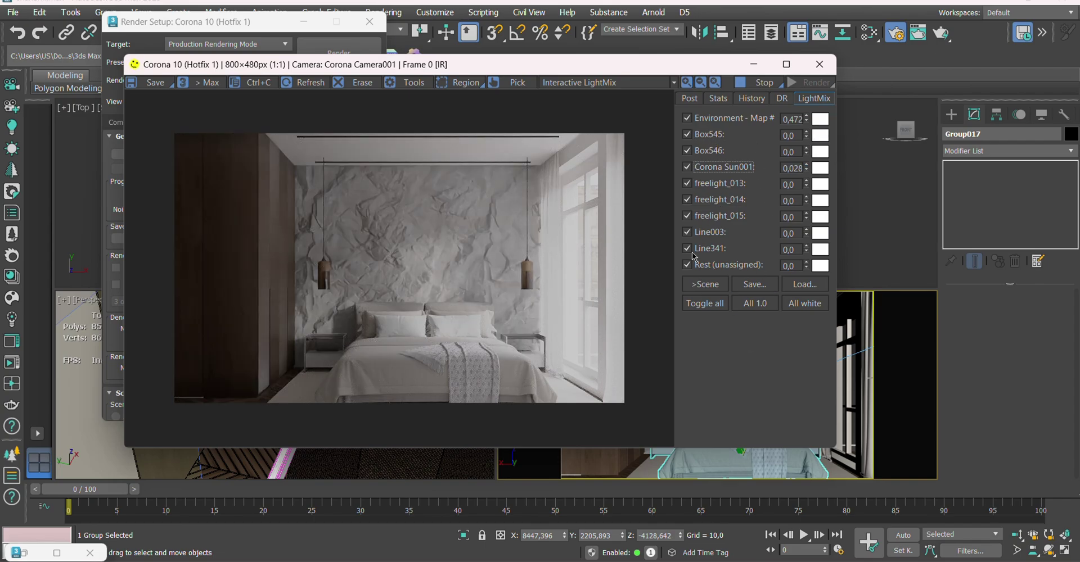
In the full-screen VFB, raise Line003, zero freelight_015 and brighten the Box545 strip
{"action": "left_click", "coordinate": [787, 68]}
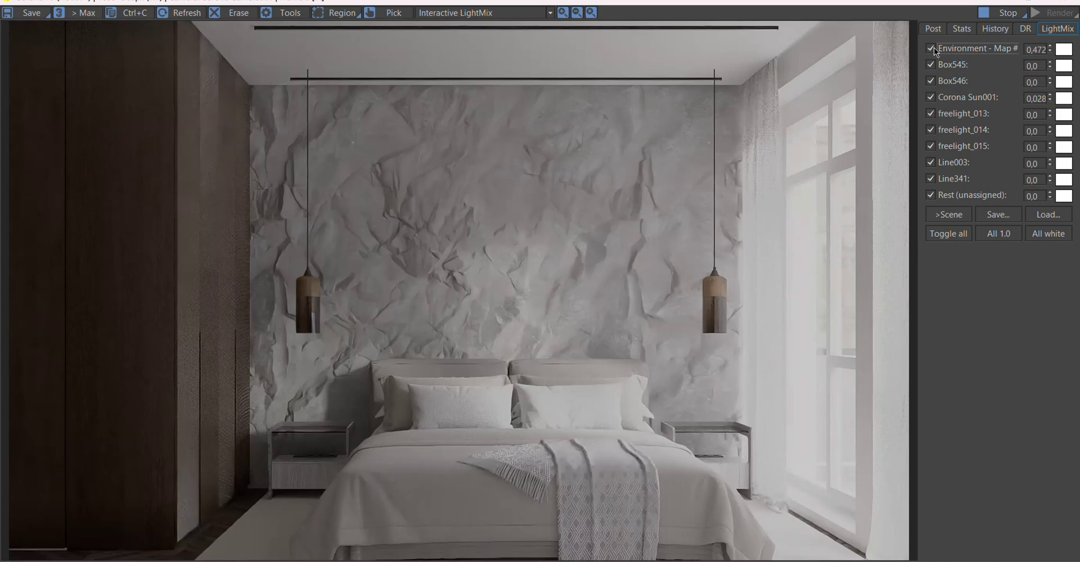
{"action": "left_click", "coordinate": [1050, 161]}
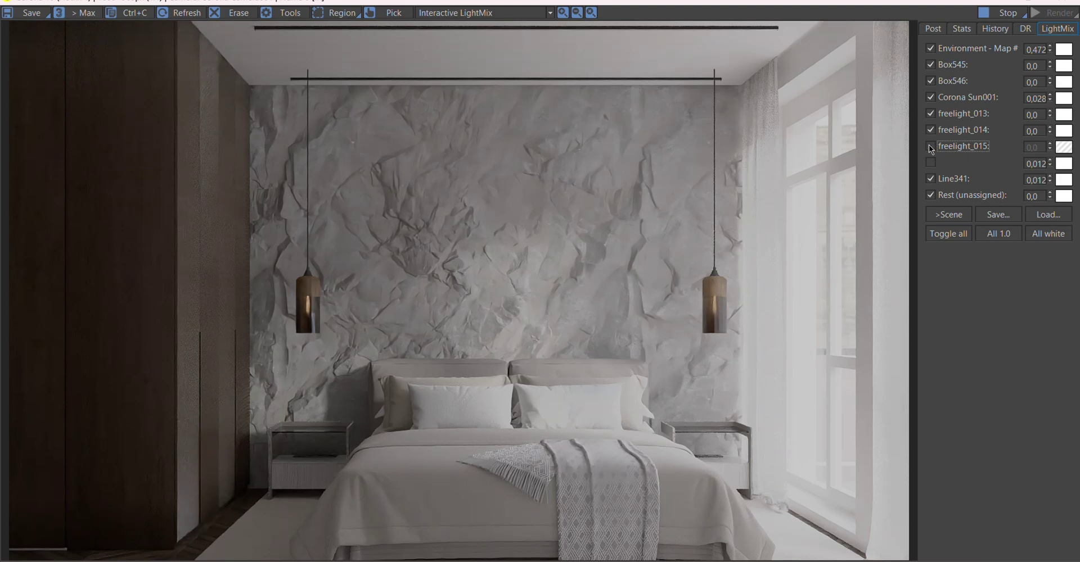
{"action": "right_click", "coordinate": [1050, 144]}
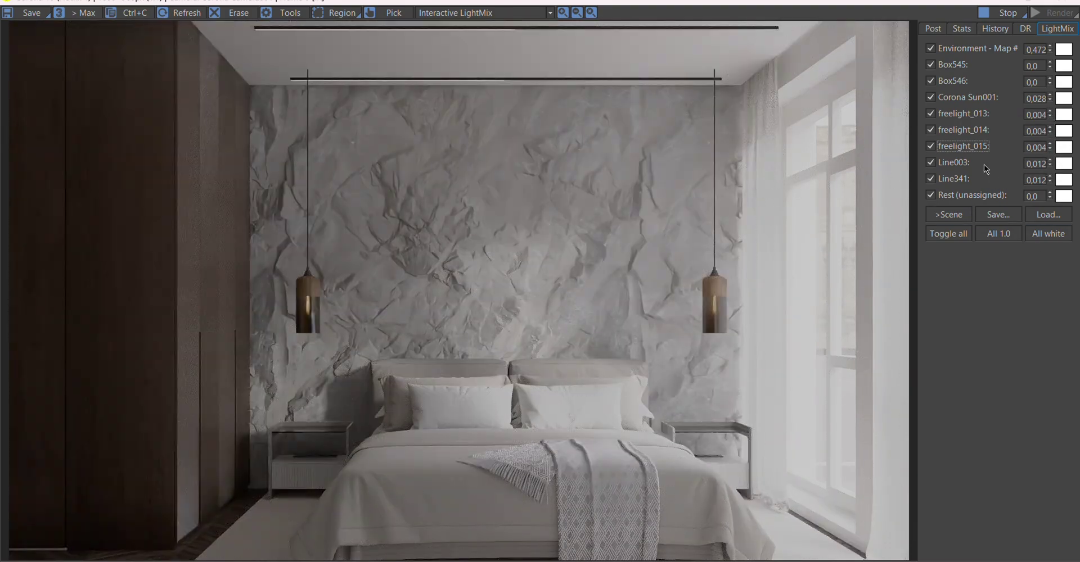
{"action": "left_click", "coordinate": [930, 82]}
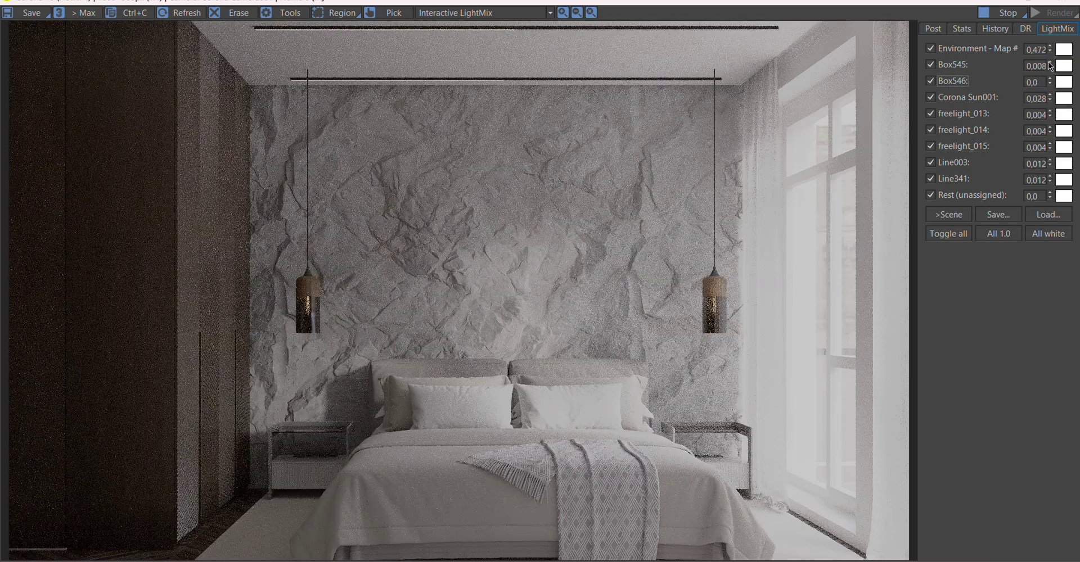
{"action": "left_click_drag", "start_coordinate": [1049, 65], "coordinate": [1062, 33]}
Tint Box546 a saturated orange and give Box545 a warm peach colour with the Temp slider
{"action": "left_click", "coordinate": [1064, 82]}
{"action": "left_click_drag", "start_coordinate": [308, 250], "coordinate": [301, 228]}
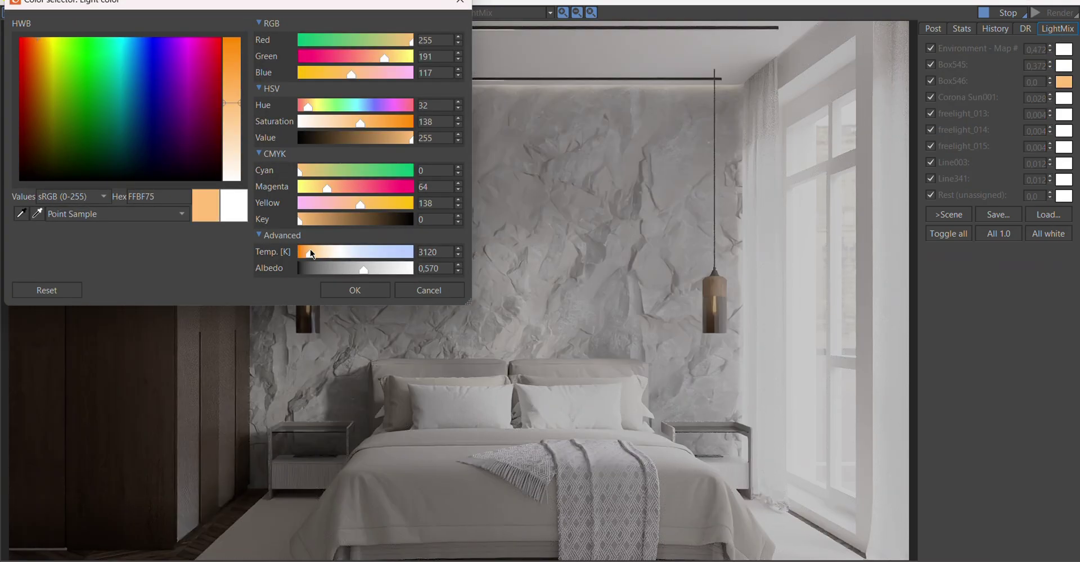
{"action": "left_click_drag", "start_coordinate": [378, 122], "coordinate": [396, 130]}
{"action": "left_click", "coordinate": [355, 290]}
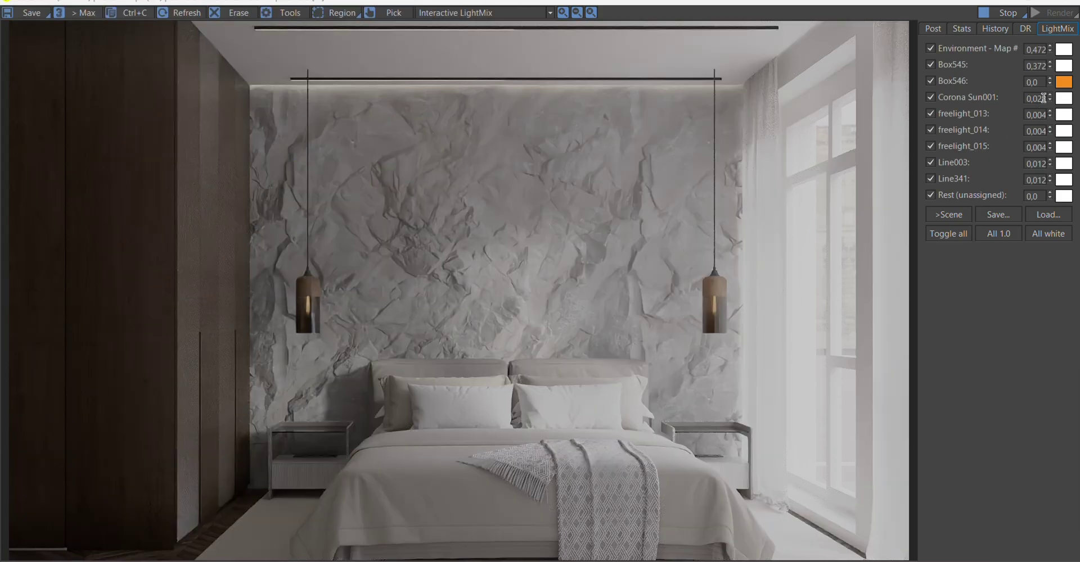
{"action": "left_click", "coordinate": [1063, 81]}
{"action": "mouse_move", "coordinate": [308, 252]}
{"action": "left_mouse_down"}
{"action": "mouse_move", "coordinate": [335, 253]}
{"action": "mouse_move", "coordinate": [315, 251]}
{"action": "left_mouse_up"}
{"action": "left_click", "coordinate": [364, 290]}
{"action": "left_click", "coordinate": [1063, 65]}
{"action": "key", "text": "Return"}
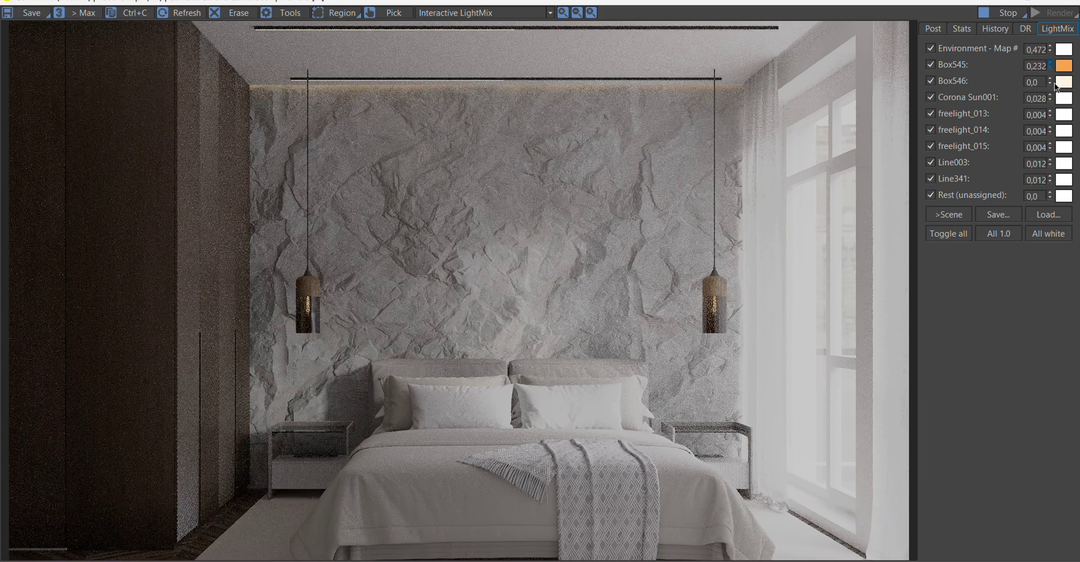
Set Box545's intensity to 0,328, adjust its colour temperature, and close the VFB
{"action": "left_click_drag", "start_coordinate": [1055, 85], "coordinate": [1042, 452]}
{"action": "left_click_drag", "start_coordinate": [1032, 527], "coordinate": [1048, 85]}
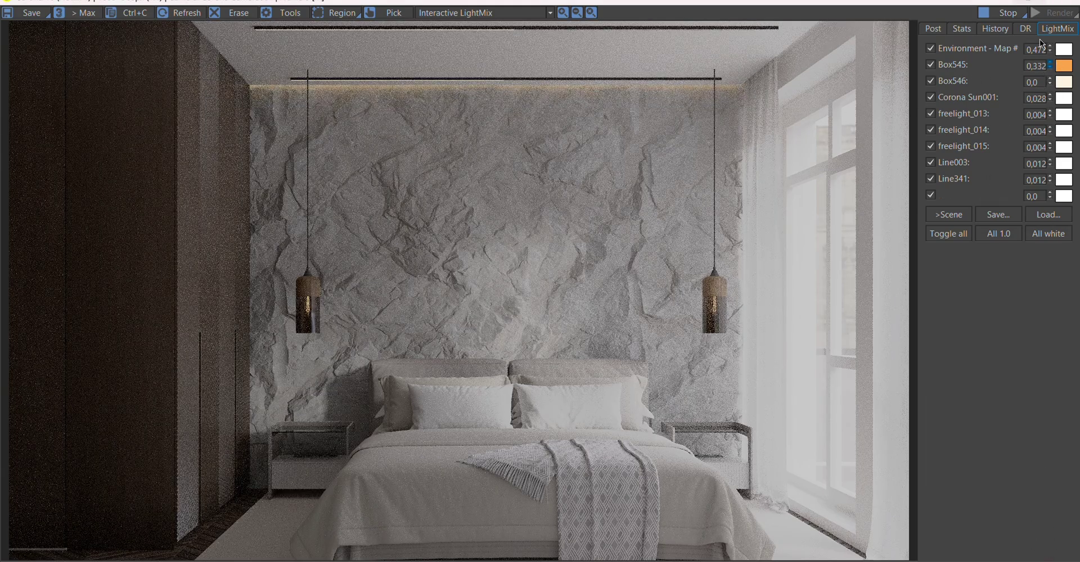
{"action": "left_click", "coordinate": [1063, 65]}
{"action": "left_click_drag", "start_coordinate": [315, 251], "coordinate": [338, 250]}
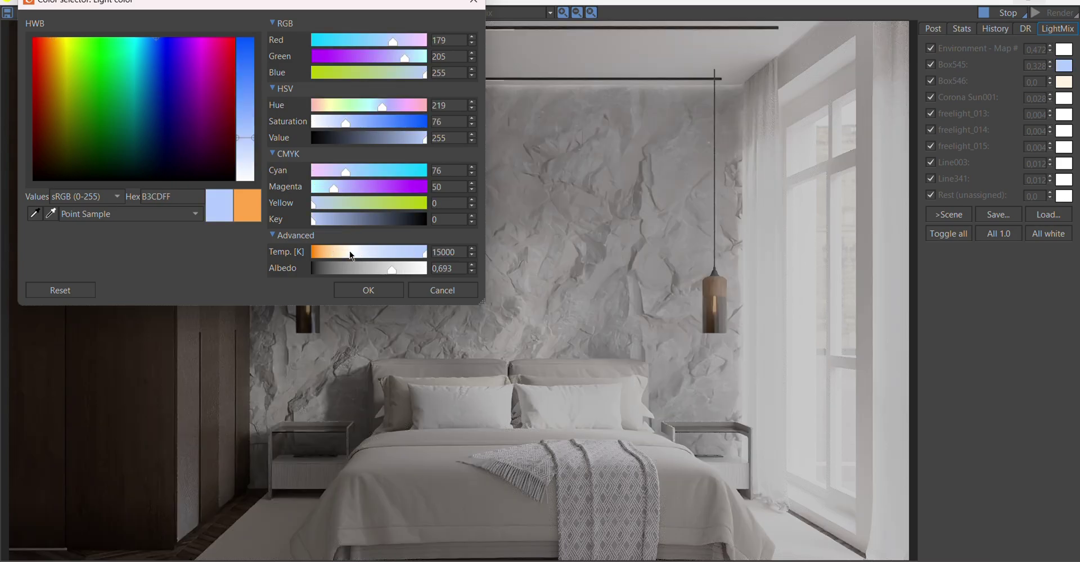
{"action": "left_click", "coordinate": [369, 290]}
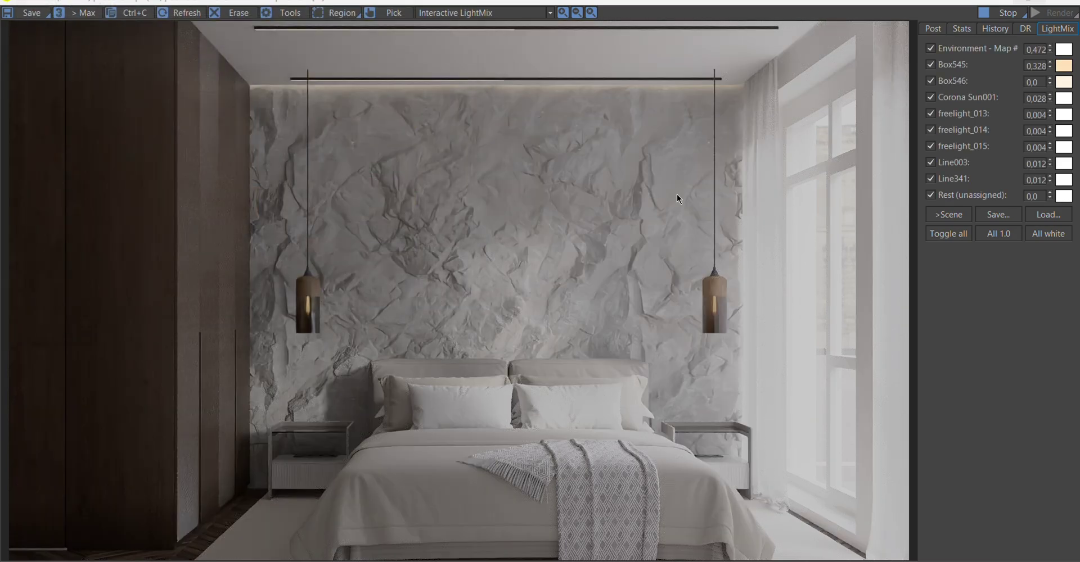
{"action": "left_click", "coordinate": [1050, 3]}
Save the scene, then edit Box034 at polygon level in a maximized view with edged faces
{"action": "left_click", "coordinate": [13, 11]}
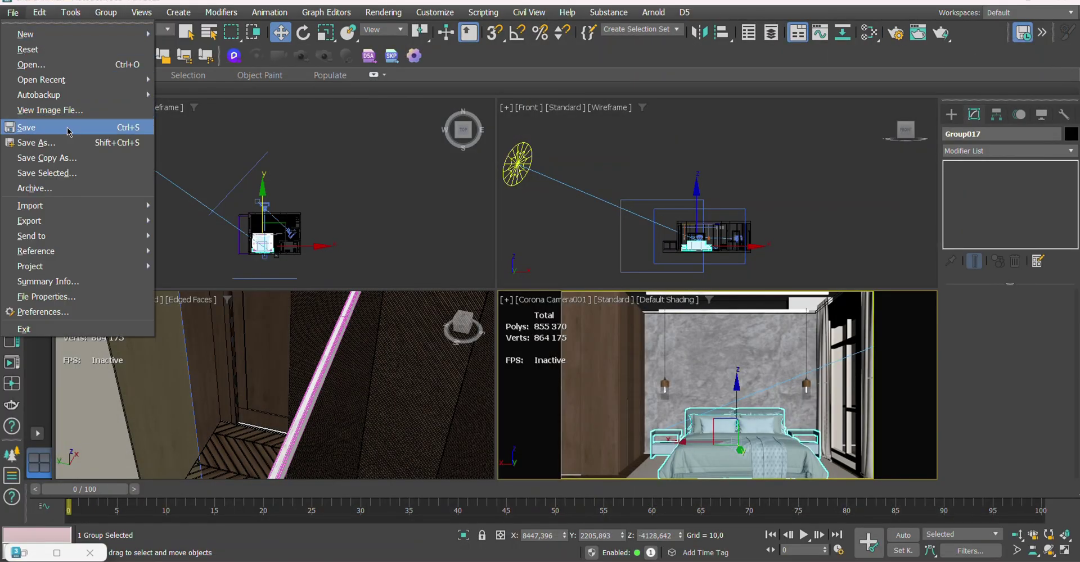
{"action": "left_click", "coordinate": [33, 193]}
{"action": "left_click", "coordinate": [387, 335]}
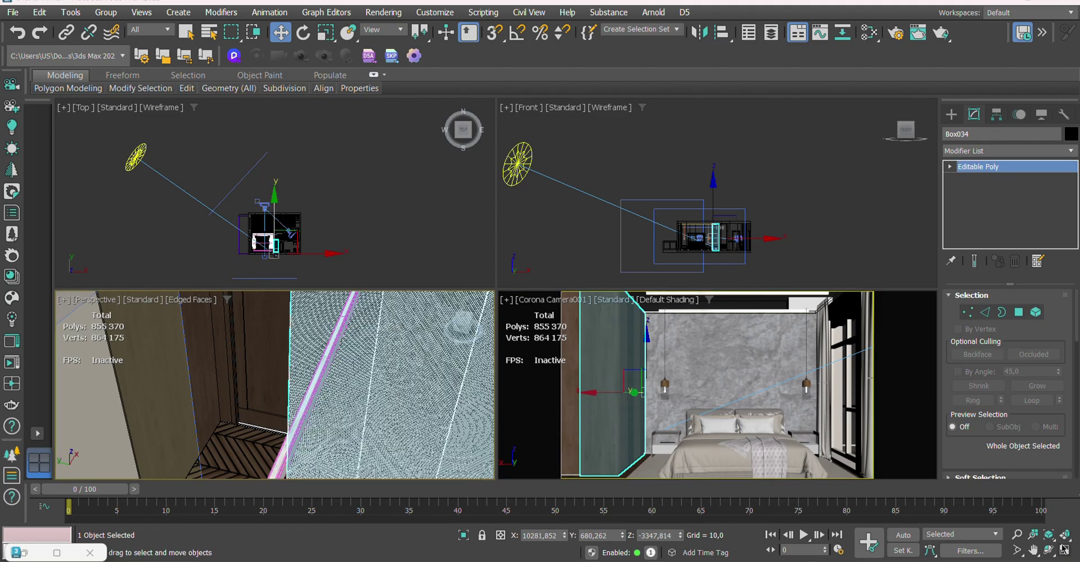
{"action": "key", "text": "alt+w"}
{"action": "key", "text": "4"}
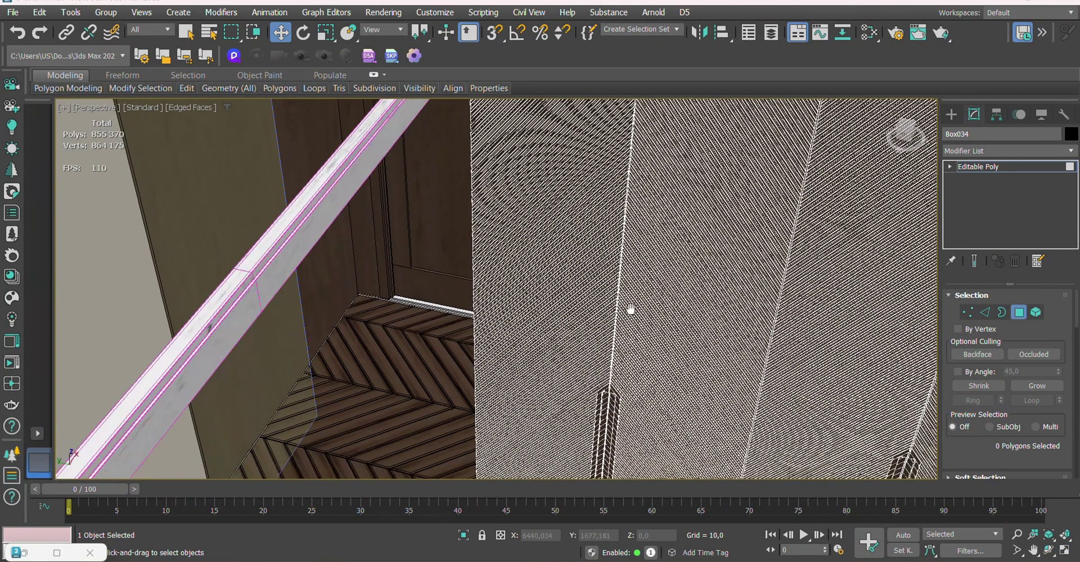
{"action": "mouse_move", "coordinate": [698, 394]}
{"action": "middle_mouse_down", "text": "alt"}
{"action": "mouse_move", "coordinate": [641, 321]}
{"action": "mouse_move", "coordinate": [499, 292]}
{"action": "mouse_move", "coordinate": [498, 192]}
{"action": "mouse_move", "coordinate": [516, 282]}
{"action": "middle_mouse_up", "text": "alt"}
{"action": "key", "text": "q"}
{"action": "left_click", "coordinate": [500, 292]}
{"action": "key", "text": "F4"}
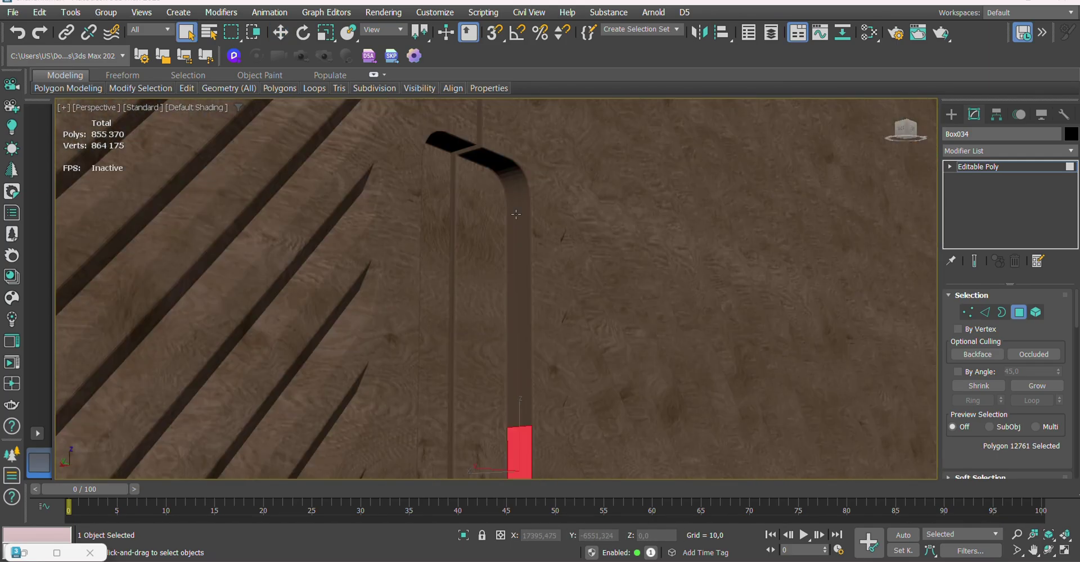
Begin selecting the wall strip's polygons, extending the selection while orbiting along the strip
{"action": "left_click", "coordinate": [519, 231]}
{"action": "left_click", "coordinate": [525, 418], "text": "shift"}
{"action": "middle_click_drag", "start_coordinate": [524, 419], "coordinate": [550, 318]}
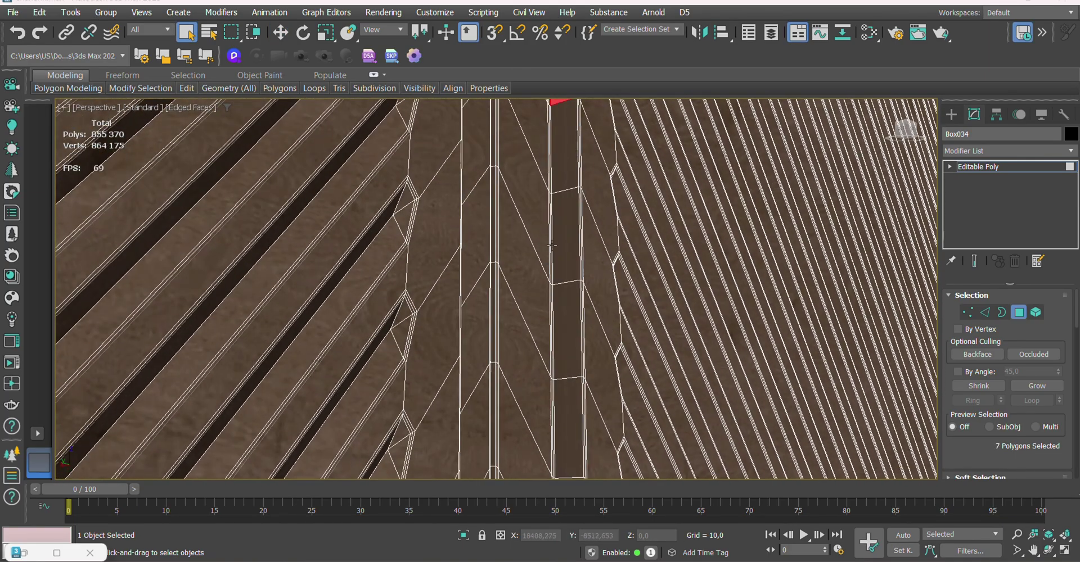
{"action": "left_click", "coordinate": [540, 439], "text": "shift"}
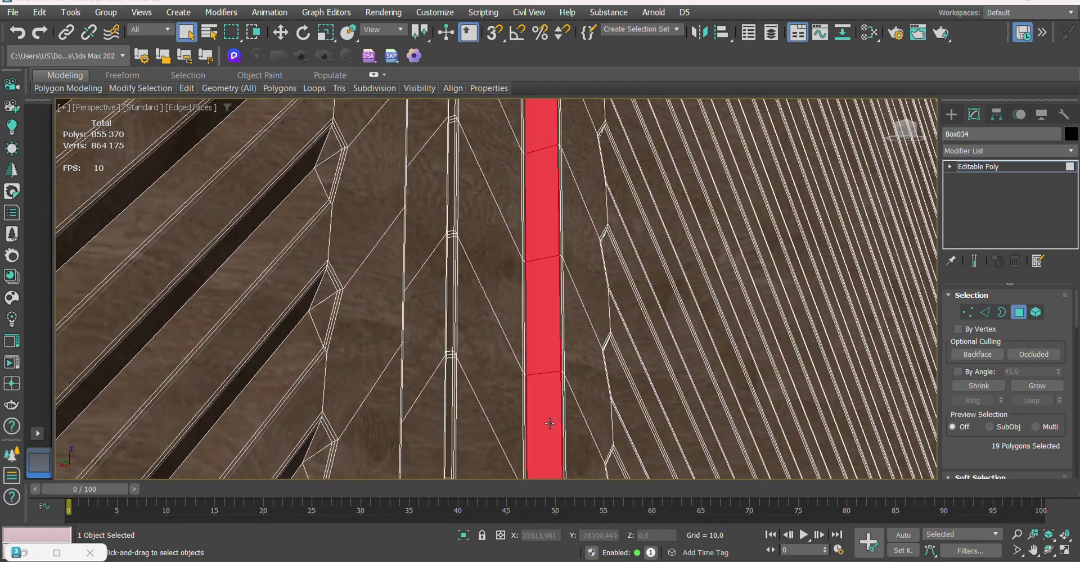
{"action": "middle_click_drag", "start_coordinate": [539, 439], "coordinate": [540, 152]}
{"action": "left_click", "coordinate": [535, 298], "text": "shift"}
{"action": "scroll", "coordinate": [539, 151], "scroll_direction": "down", "scroll_amount": 5}
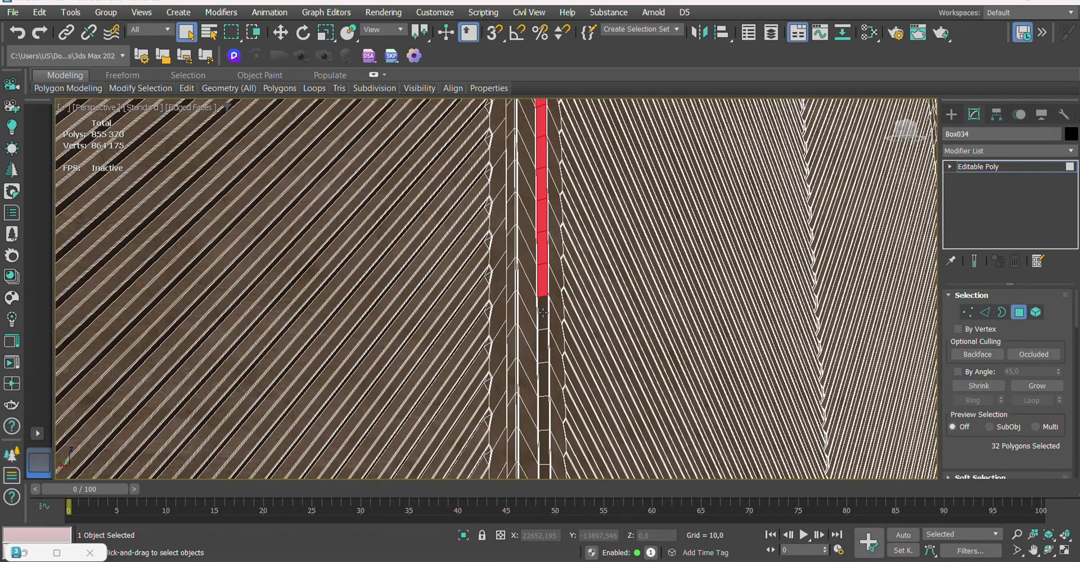
{"action": "left_click", "coordinate": [543, 311], "text": "shift"}
{"action": "middle_click_drag", "start_coordinate": [542, 311], "coordinate": [513, 429]}
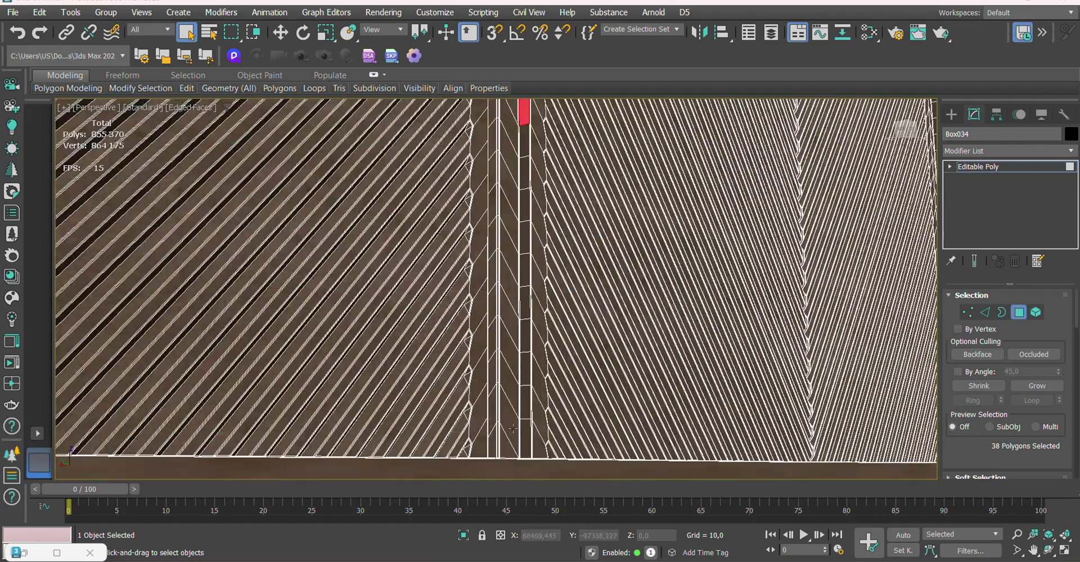
{"action": "left_click", "coordinate": [522, 176], "text": "shift"}
{"action": "middle_click_drag", "start_coordinate": [522, 176], "coordinate": [469, 426], "text": "alt"}
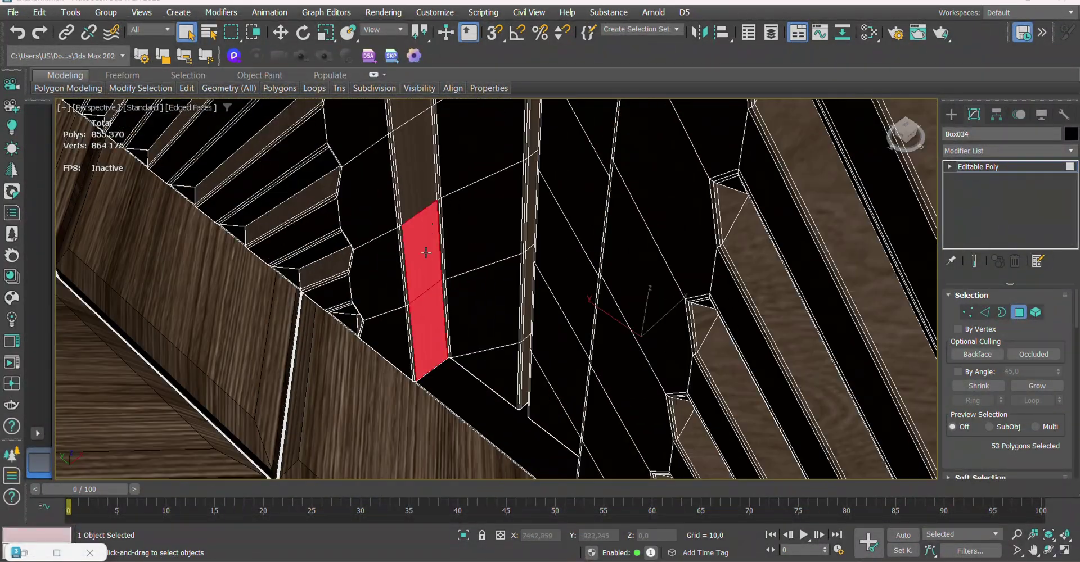
{"action": "left_click", "coordinate": [425, 253], "text": "shift"}
{"action": "mouse_move", "coordinate": [426, 252]}
{"action": "middle_mouse_down", "text": "alt"}
{"action": "mouse_move", "coordinate": [389, 214]}
{"action": "mouse_move", "coordinate": [397, 433]}
{"action": "middle_mouse_up", "text": "alt"}
{"action": "left_click", "coordinate": [389, 215], "text": "shift"}
{"action": "left_click", "coordinate": [369, 204], "text": "shift"}
{"action": "middle_click_drag", "start_coordinate": [370, 204], "coordinate": [396, 367], "text": "alt"}
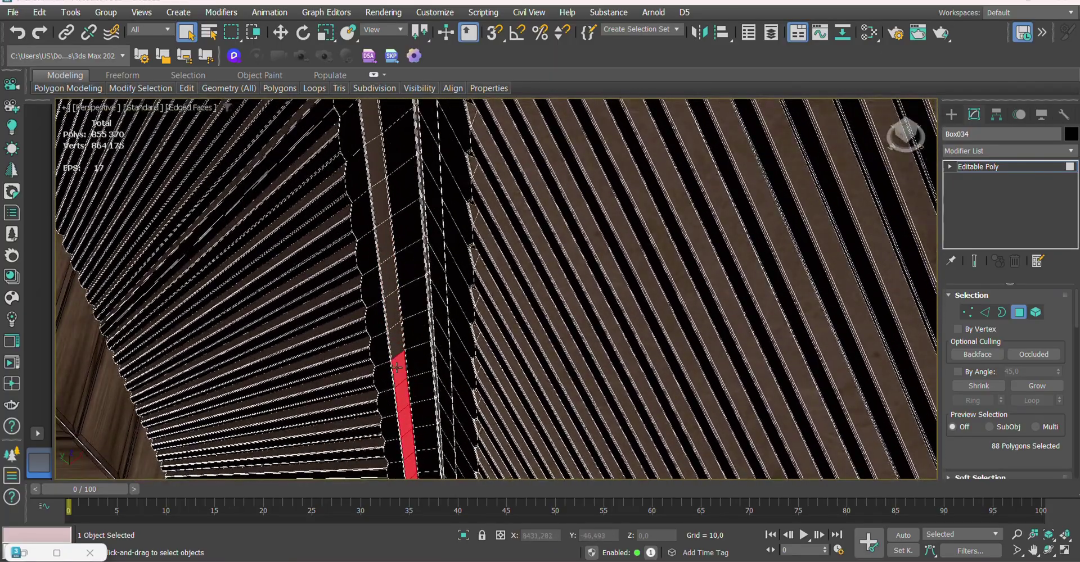
Keep adding polygons out to the strip's far end until all 233 are selected
{"action": "left_click", "coordinate": [377, 140], "text": "shift"}
{"action": "mouse_move", "coordinate": [376, 141]}
{"action": "middle_mouse_down", "text": "alt"}
{"action": "mouse_move", "coordinate": [424, 318]}
{"action": "mouse_move", "coordinate": [356, 353]}
{"action": "mouse_move", "coordinate": [349, 327]}
{"action": "middle_mouse_up", "text": "alt"}
{"action": "left_click", "coordinate": [403, 345], "text": "shift"}
{"action": "left_click", "coordinate": [356, 354], "text": "shift"}
{"action": "left_click", "coordinate": [317, 116], "text": "shift"}
{"action": "mouse_move", "coordinate": [317, 116]}
{"action": "middle_mouse_down", "text": "alt"}
{"action": "mouse_move", "coordinate": [411, 320]}
{"action": "mouse_move", "coordinate": [403, 302]}
{"action": "middle_mouse_up", "text": "alt"}
{"action": "left_click", "coordinate": [411, 320], "text": "shift"}
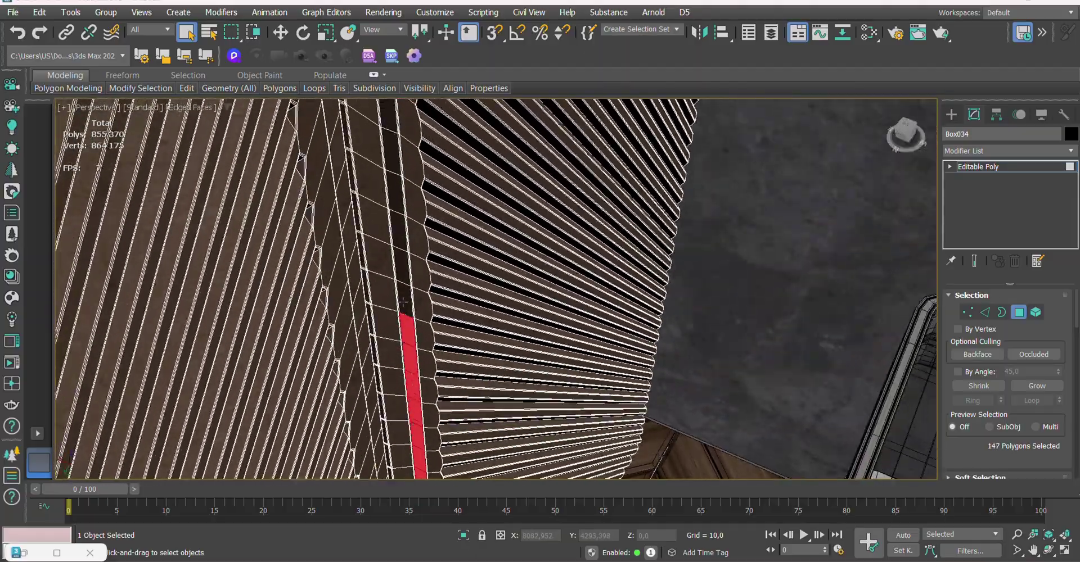
{"action": "left_click", "coordinate": [394, 153], "text": "shift"}
{"action": "middle_click_drag", "start_coordinate": [394, 152], "coordinate": [418, 365], "text": "alt"}
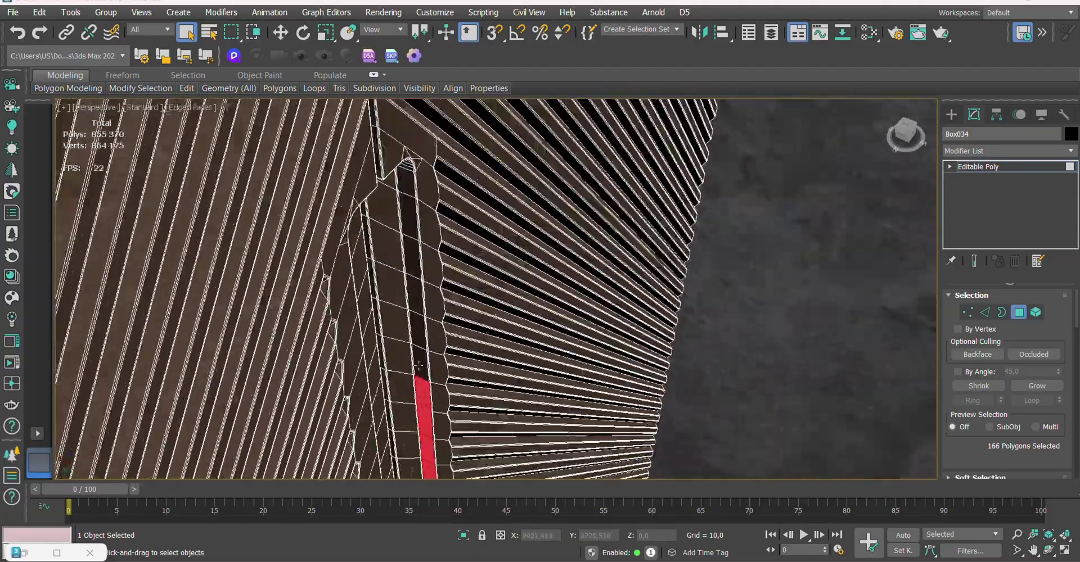
{"action": "left_click", "coordinate": [406, 221], "text": "shift"}
{"action": "middle_click_drag", "start_coordinate": [405, 221], "coordinate": [311, 186], "text": "alt"}
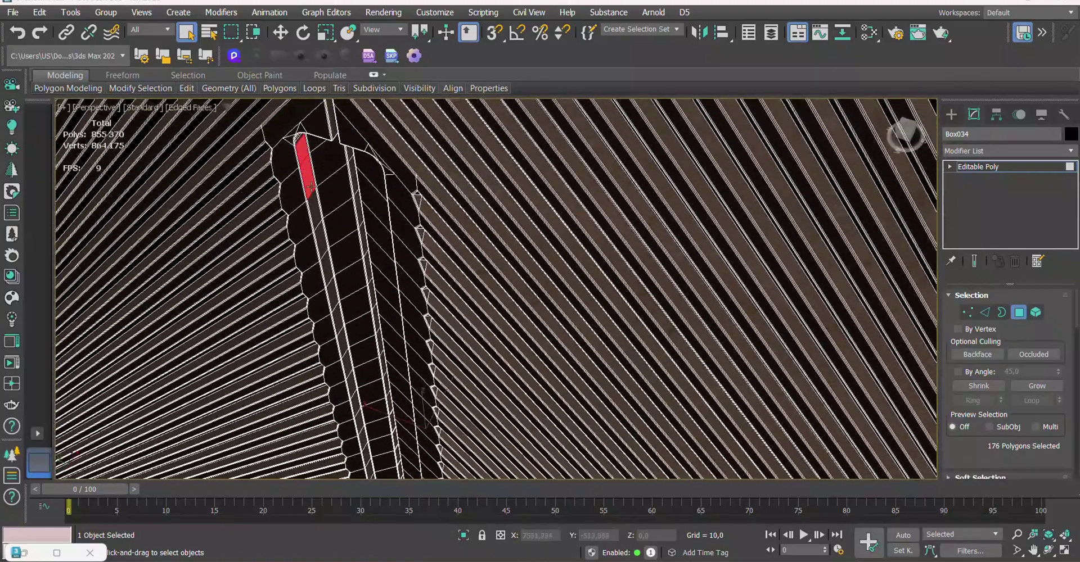
{"action": "left_click", "coordinate": [340, 328], "text": "shift"}
{"action": "middle_click_drag", "start_coordinate": [341, 328], "coordinate": [254, 207]}
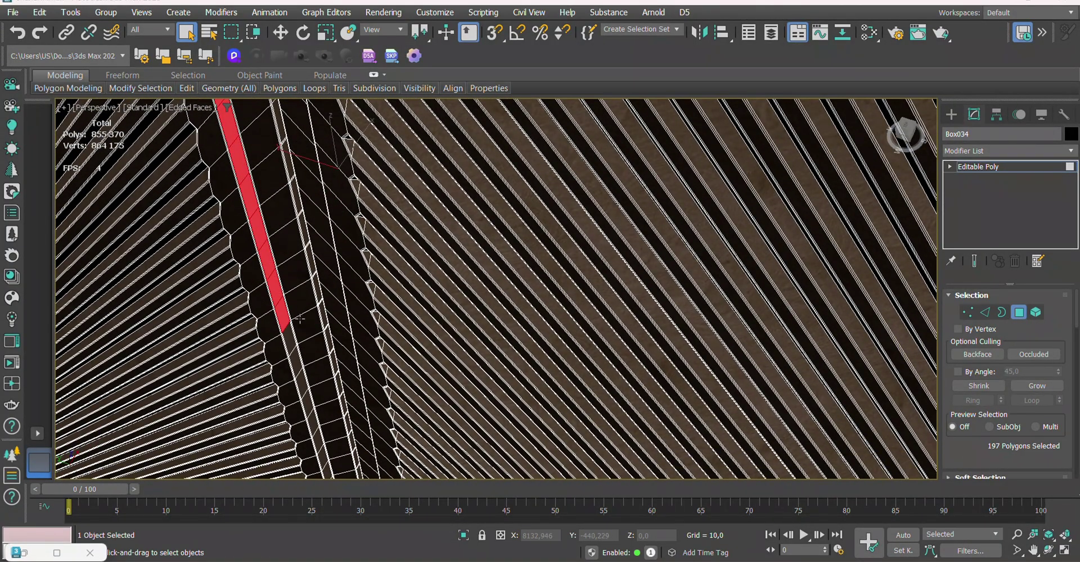
{"action": "middle_click_drag", "start_coordinate": [300, 319], "coordinate": [187, 192]}
{"action": "left_click", "coordinate": [261, 387], "text": "shift"}
{"action": "middle_click_drag", "start_coordinate": [261, 387], "coordinate": [243, 255]}
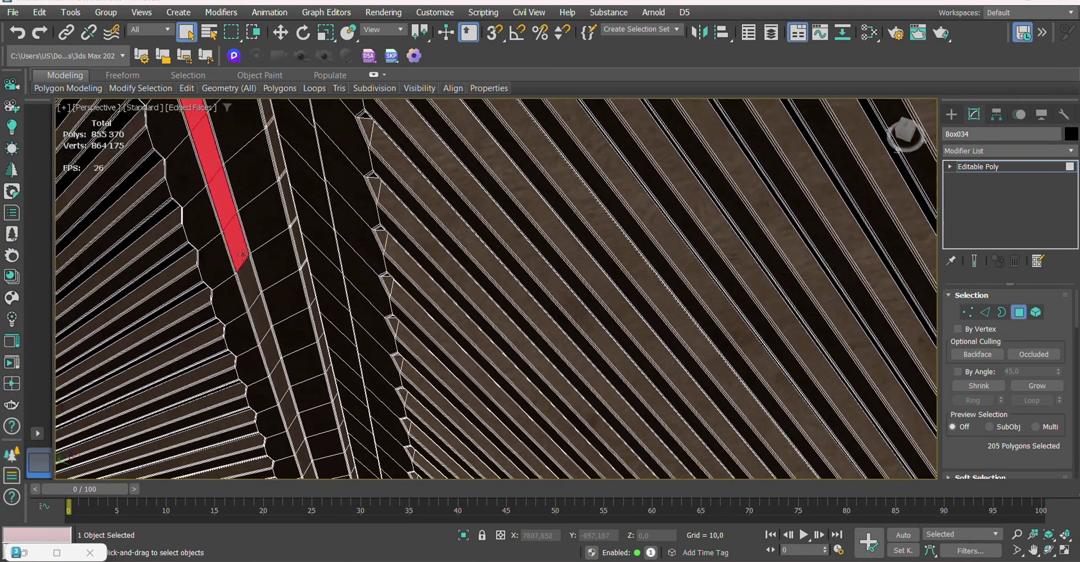
{"action": "left_click", "coordinate": [300, 435], "text": "shift"}
{"action": "middle_click_drag", "start_coordinate": [299, 436], "coordinate": [193, 174]}
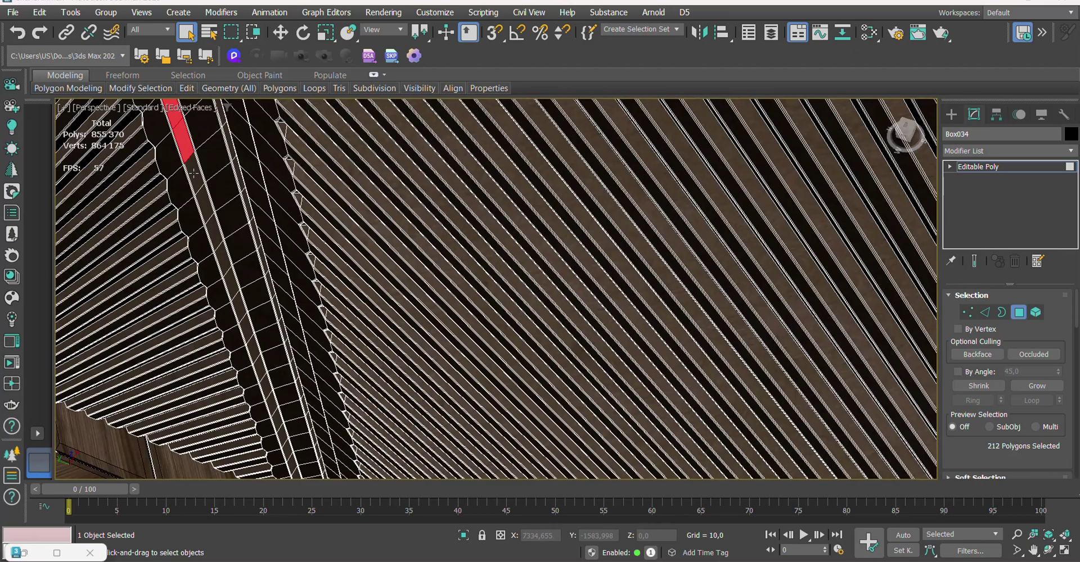
{"action": "left_click", "coordinate": [293, 466], "text": "shift"}
{"action": "middle_click_drag", "start_coordinate": [293, 466], "coordinate": [248, 384]}
{"action": "scroll", "coordinate": [247, 384], "scroll_direction": "up", "scroll_amount": 2}
{"action": "left_click_drag", "start_coordinate": [1074, 321], "coordinate": [1076, 351]}
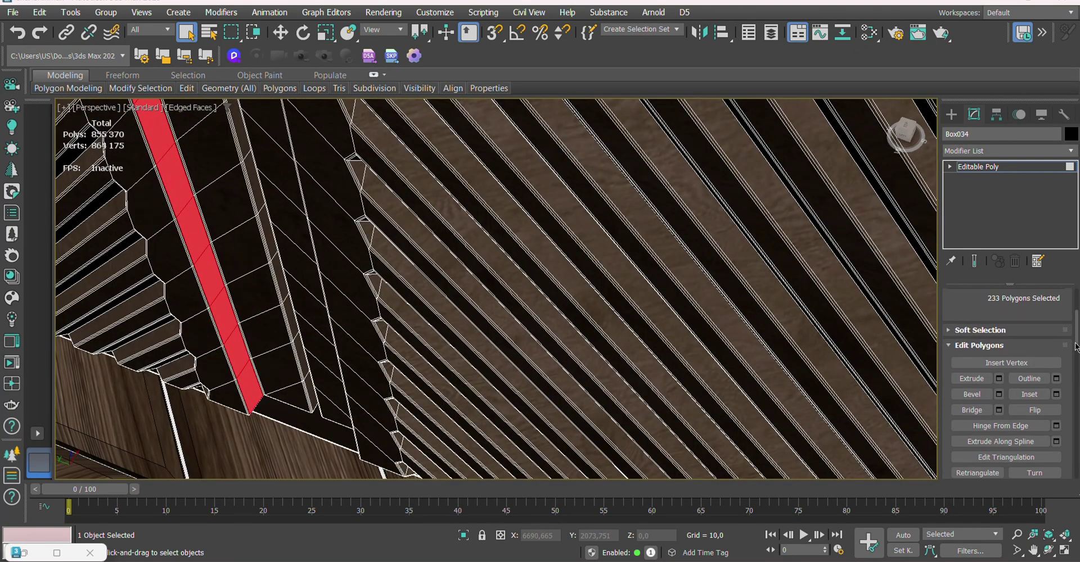
Detach the selected strip polygons as a new object and inspect it up to the ceiling slats
{"action": "key", "text": "F2"}
{"action": "key", "text": "ctrl+z"}
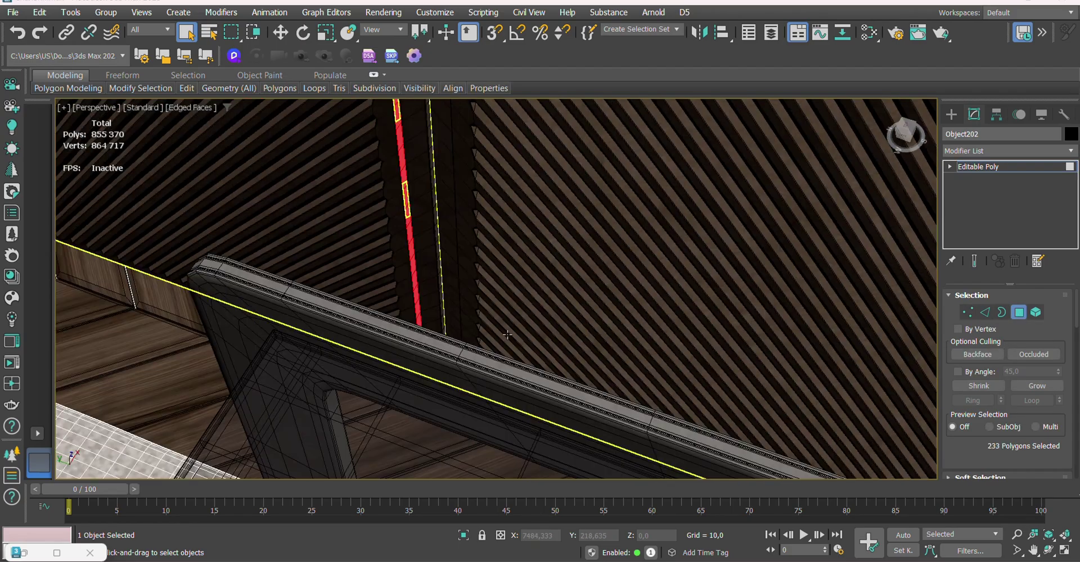
{"action": "mouse_move", "coordinate": [506, 253]}
{"action": "middle_mouse_down"}
{"action": "mouse_move", "coordinate": [510, 337]}
{"action": "mouse_move", "coordinate": [540, 354]}
{"action": "middle_mouse_up"}
{"action": "scroll", "coordinate": [562, 360], "scroll_direction": "down", "scroll_amount": 3}
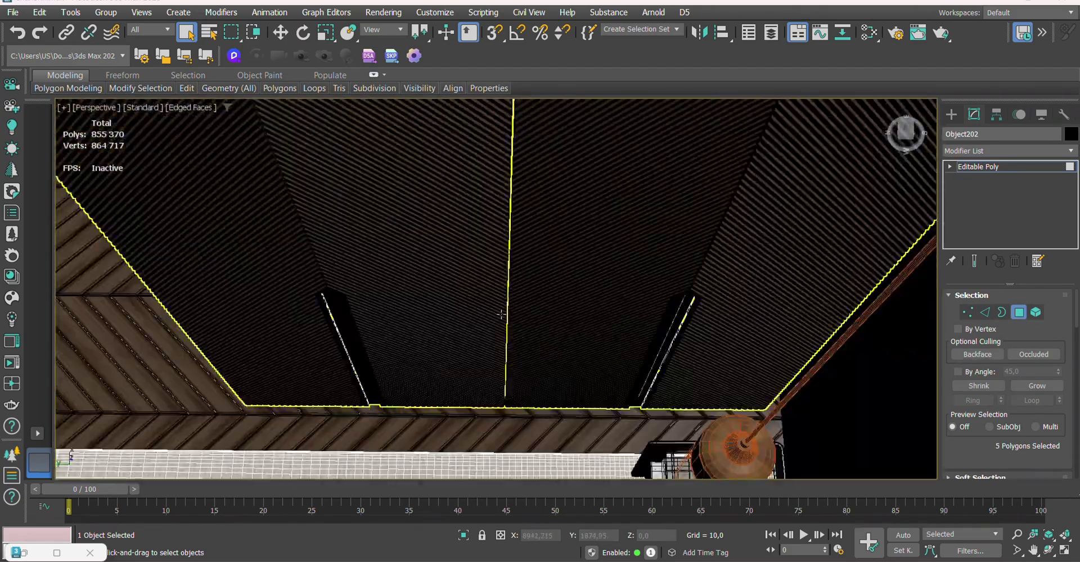
{"action": "scroll", "coordinate": [472, 248], "scroll_direction": "up", "scroll_amount": 5}
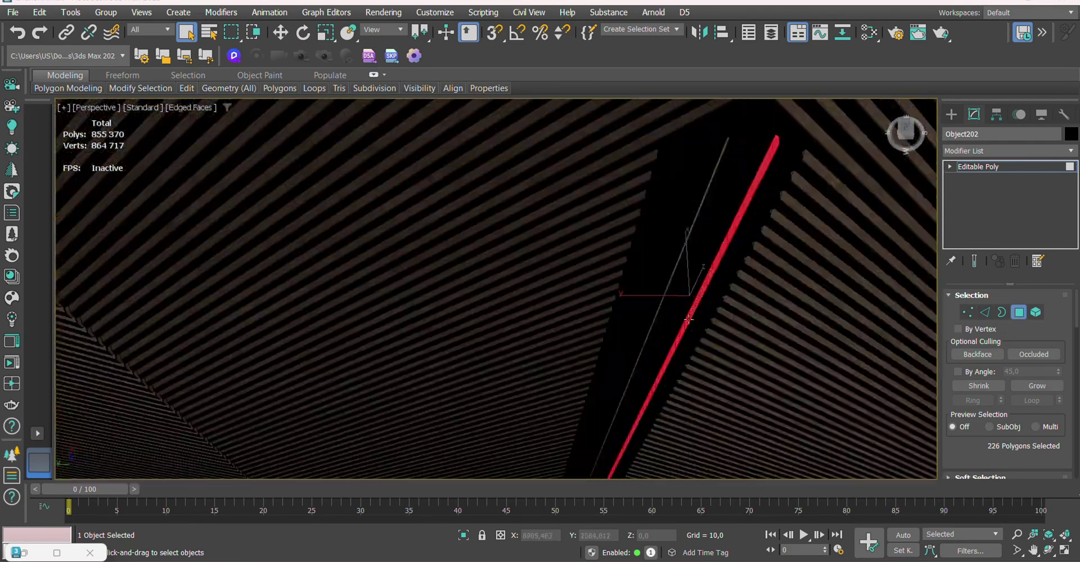
{"action": "middle_click_drag", "start_coordinate": [472, 248], "coordinate": [673, 297], "text": "alt"}
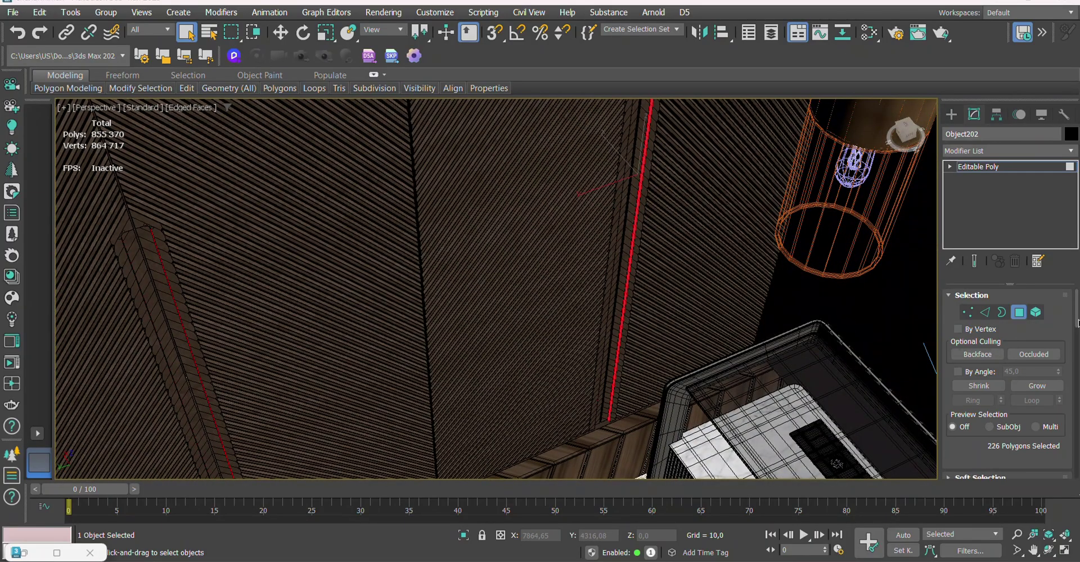
{"action": "scroll", "coordinate": [1078, 324], "scroll_direction": "down", "scroll_amount": 2}
Exit polygon mode, switch to a top view and frame the ceiling slats for review
{"action": "key", "text": "4"}
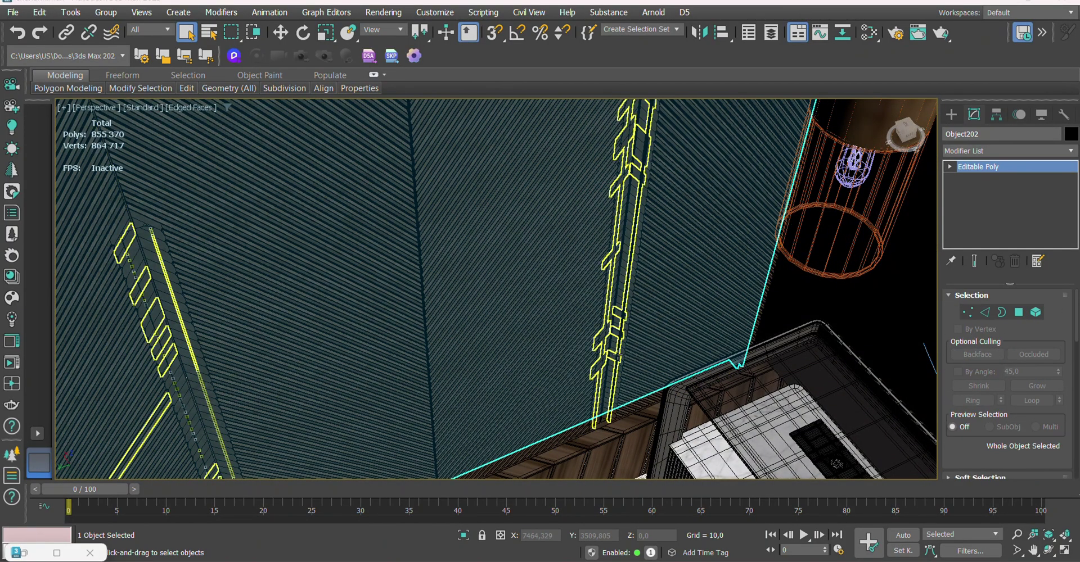
{"action": "key", "text": "ctrl+z"}
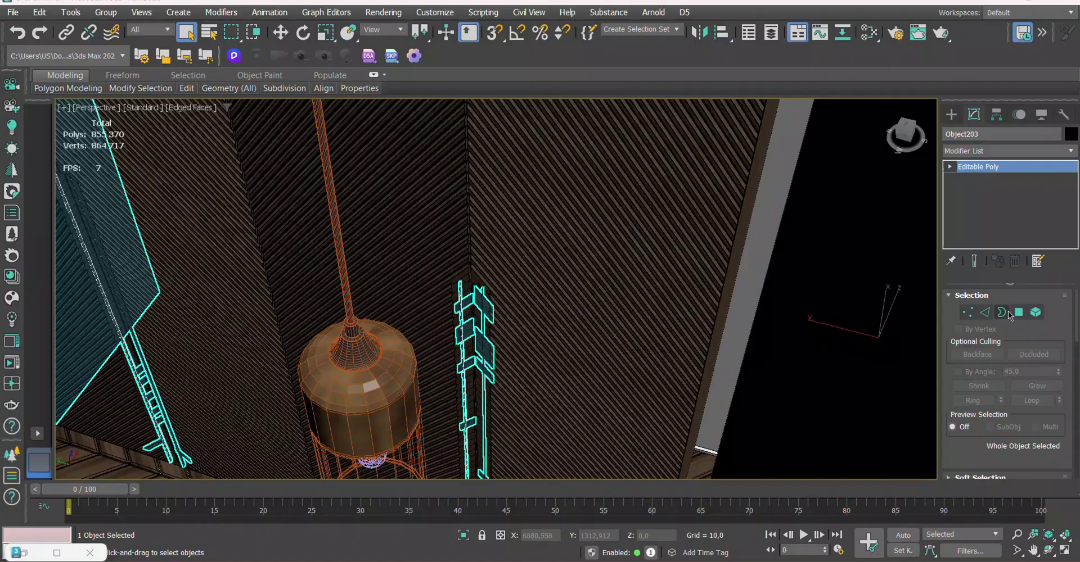
{"action": "mouse_move", "coordinate": [617, 356]}
{"action": "middle_mouse_down", "text": "alt"}
{"action": "mouse_move", "coordinate": [560, 298]}
{"action": "mouse_move", "coordinate": [325, 200]}
{"action": "middle_mouse_up", "text": "alt"}
{"action": "key", "text": "ctrl+z"}
{"action": "key", "text": "z"}
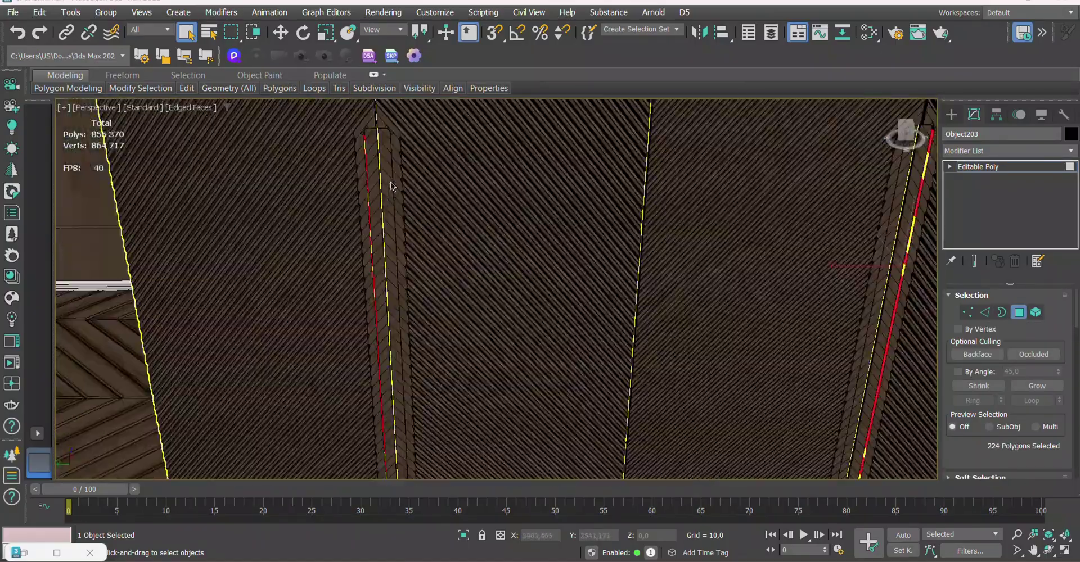
{"action": "scroll", "coordinate": [1045, 398], "scroll_direction": "down", "scroll_amount": 5}
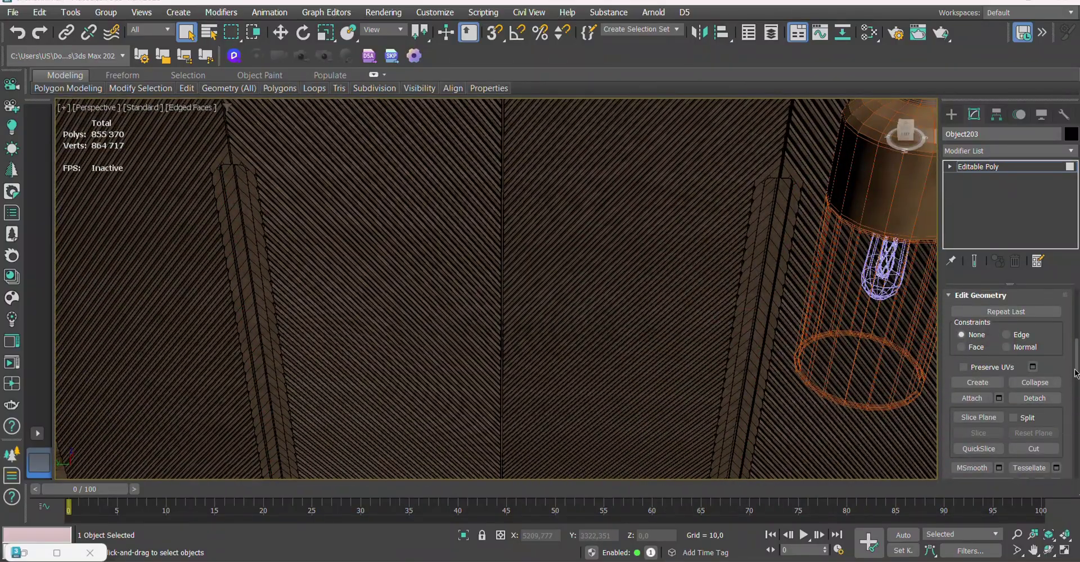
{"action": "left_click", "coordinate": [978, 166]}
{"action": "scroll", "coordinate": [775, 243], "scroll_direction": "up", "scroll_amount": 5}
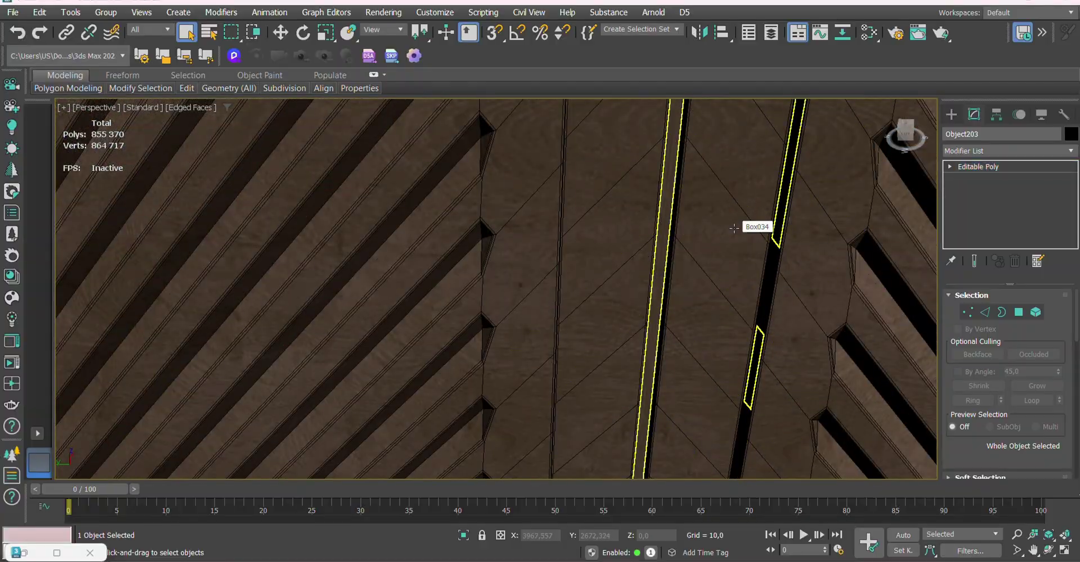
{"action": "scroll", "coordinate": [734, 227], "scroll_direction": "down", "scroll_amount": 5}
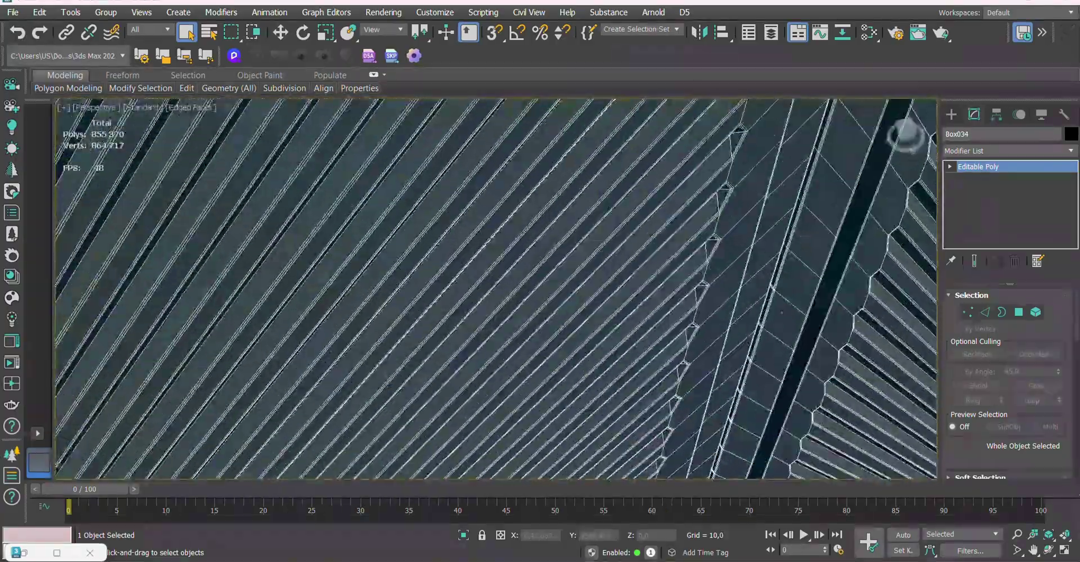
{"action": "mouse_move", "coordinate": [733, 228]}
{"action": "middle_mouse_down"}
{"action": "mouse_move", "coordinate": [768, 326]}
{"action": "mouse_move", "coordinate": [731, 281]}
{"action": "middle_mouse_up"}
{"action": "scroll", "coordinate": [731, 281], "scroll_direction": "up", "scroll_amount": 5}
{"action": "scroll", "coordinate": [731, 281], "scroll_direction": "down", "scroll_amount": 5}
Select the quilt element and inspect its LOVELAND material in the Slate Material Editor
{"action": "key", "text": "m"}
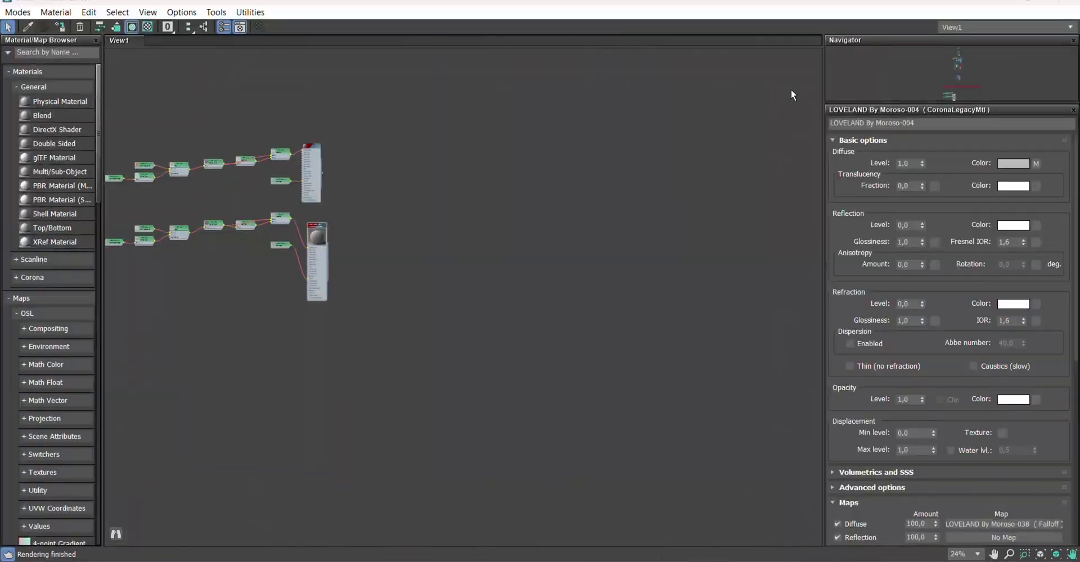
{"action": "right_click", "coordinate": [477, 434]}
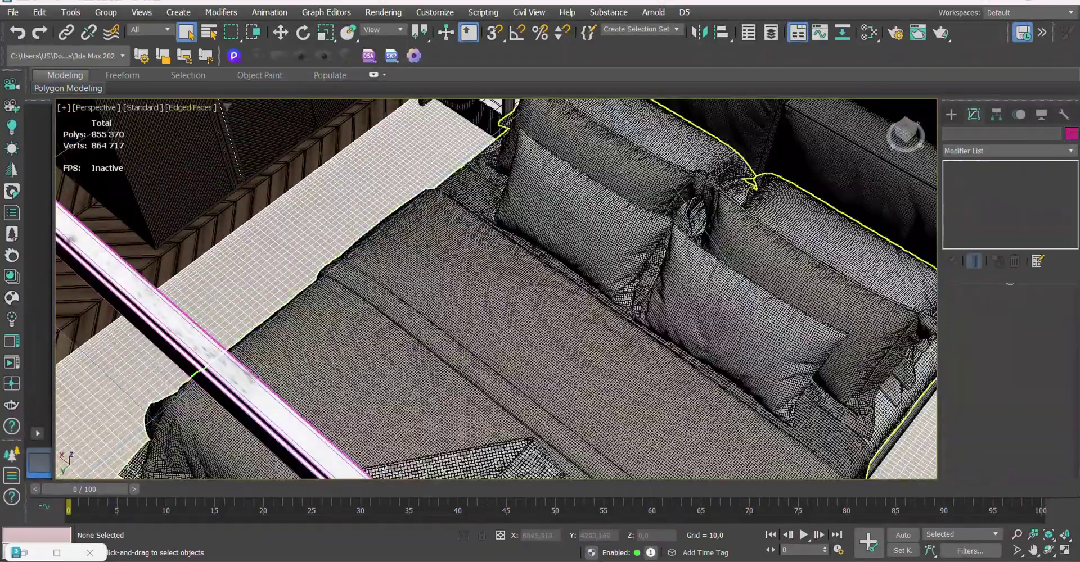
{"action": "left_click", "coordinate": [502, 461]}
{"action": "key", "text": "5"}
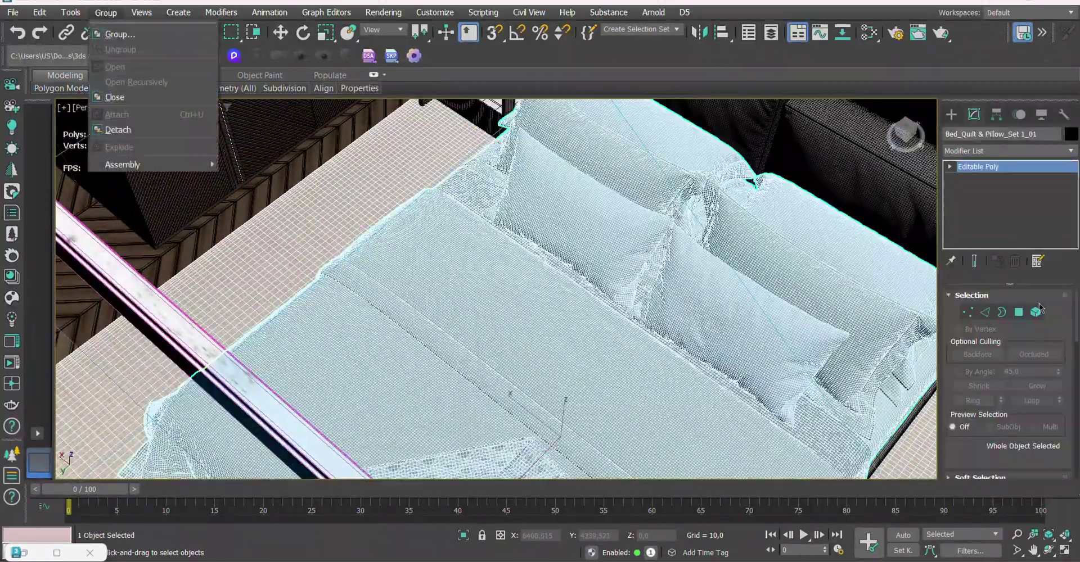
{"action": "left_click", "coordinate": [502, 461]}
{"action": "scroll", "coordinate": [503, 461], "scroll_direction": "up", "scroll_amount": 5}
{"action": "left_click", "coordinate": [868, 32]}
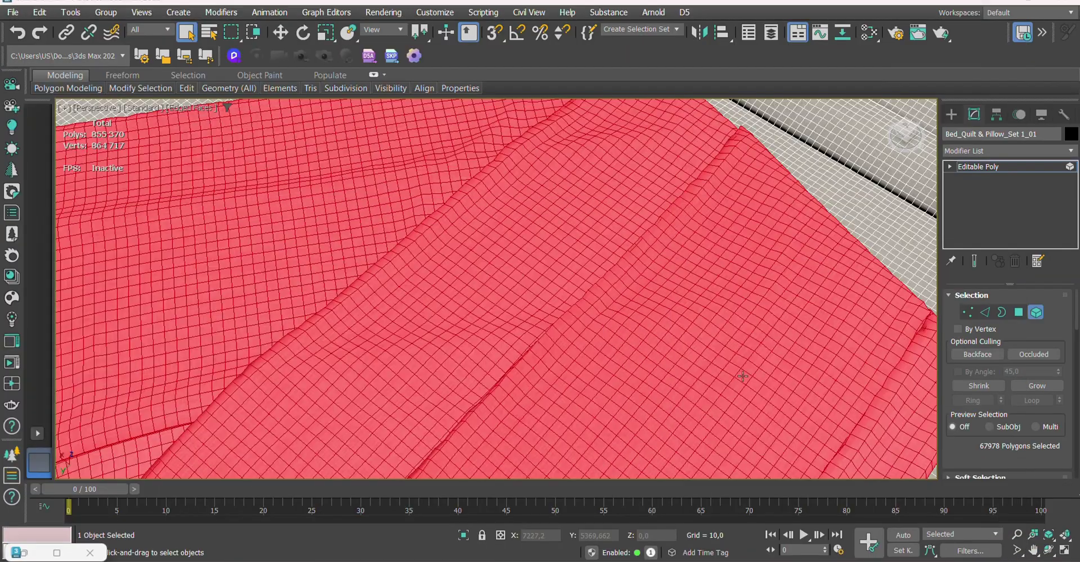
Leave Element mode and reselect the whole bed group, Group017
{"action": "key", "text": "5"}
{"action": "scroll", "coordinate": [742, 376], "scroll_direction": "down", "scroll_amount": 5}
{"action": "left_click", "coordinate": [106, 12]}
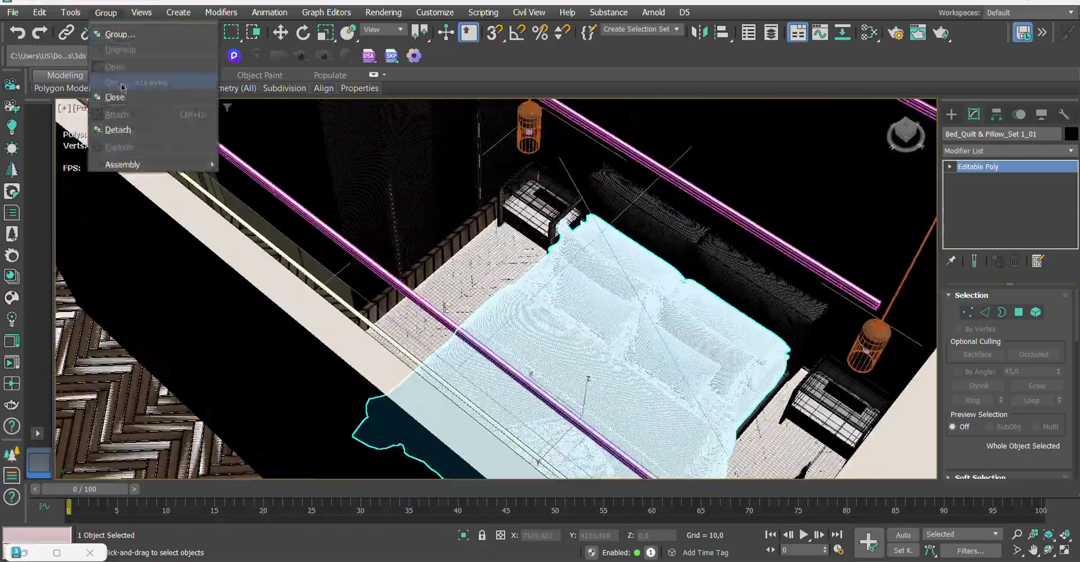
{"action": "left_click", "coordinate": [118, 90]}
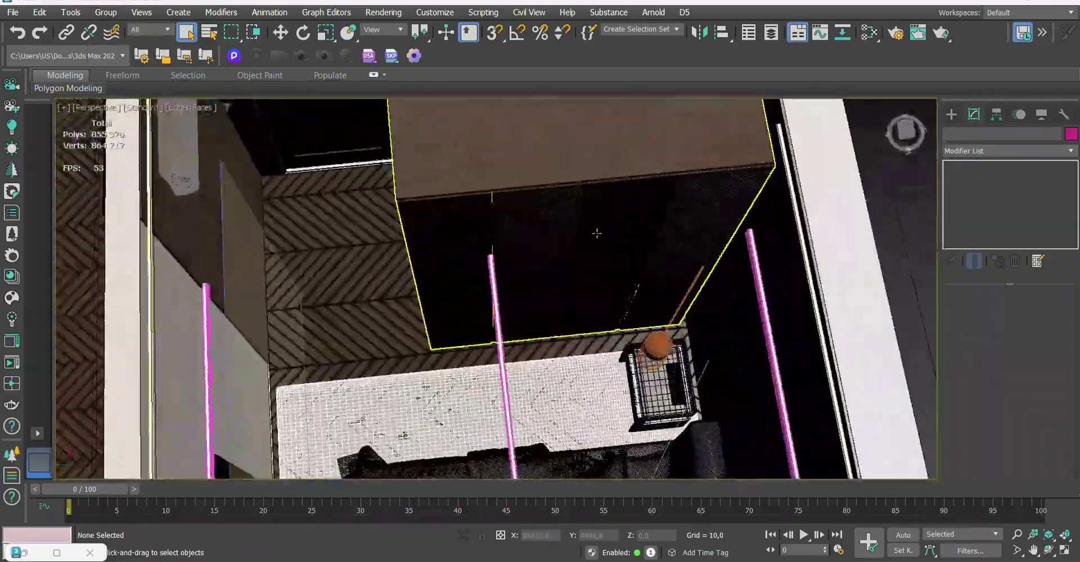
{"action": "mouse_move", "coordinate": [740, 390]}
{"action": "middle_mouse_down"}
{"action": "mouse_move", "coordinate": [503, 289]}
{"action": "mouse_move", "coordinate": [564, 374]}
{"action": "middle_mouse_up"}
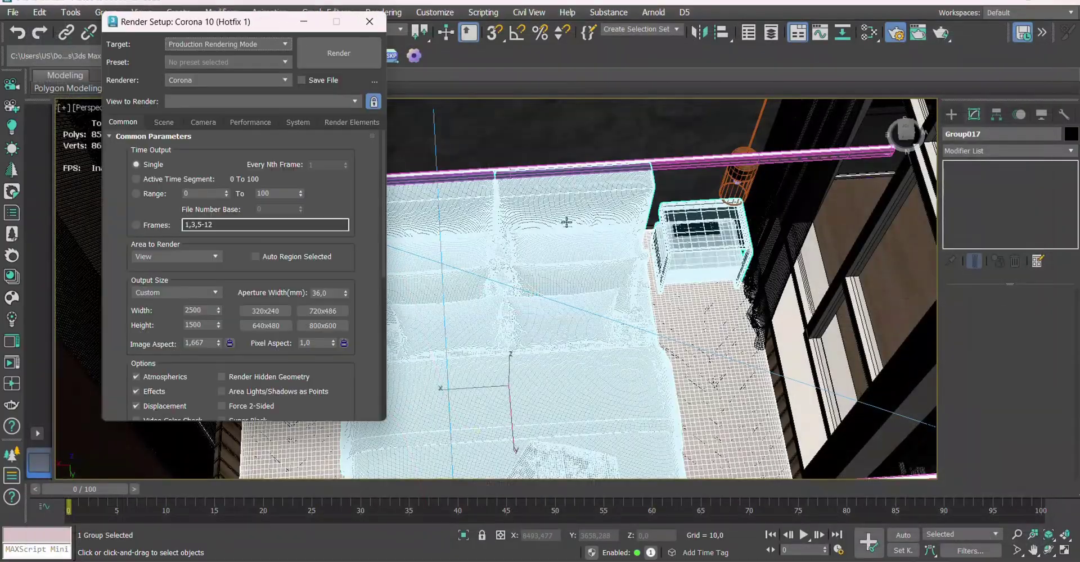
Return to the four-view layout and save the scene
{"action": "left_click", "coordinate": [1064, 550]}
{"action": "left_click", "coordinate": [12, 12]}
{"action": "left_click", "coordinate": [25, 137]}
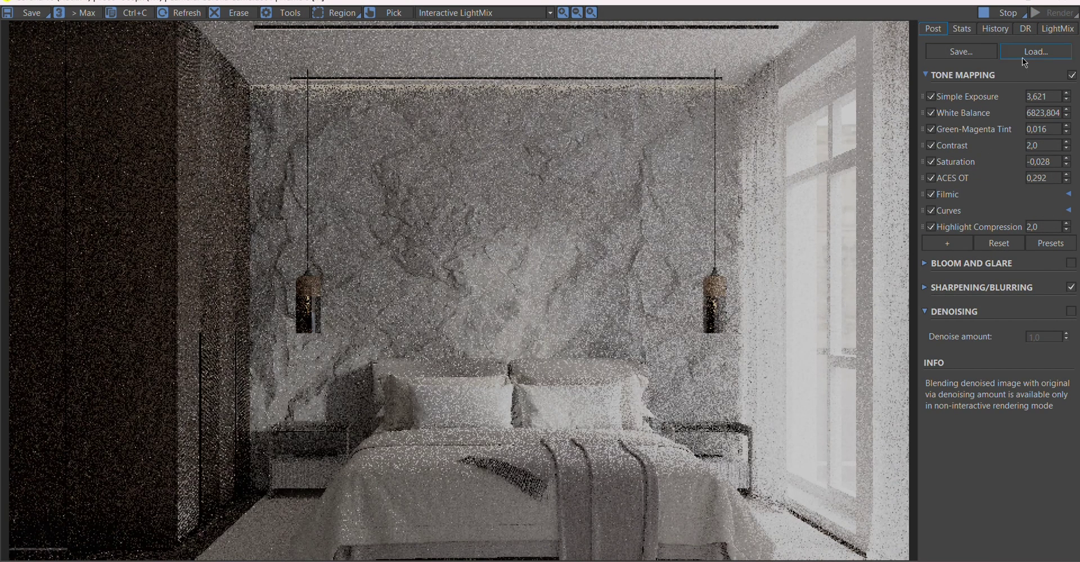
Raise the LightMix Rest (unassigned) lighting to 0,032 and warm its colour to 1700 K
{"action": "left_click", "coordinate": [1050, 193]}
{"action": "left_click", "coordinate": [1063, 196]}
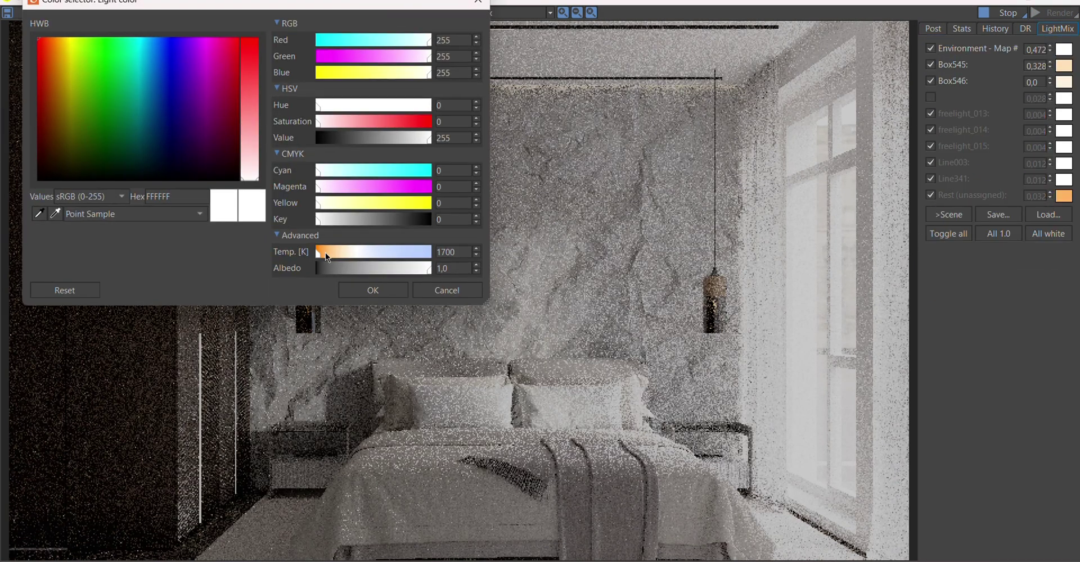
{"action": "left_click_drag", "start_coordinate": [325, 252], "coordinate": [336, 248]}
{"action": "left_click", "coordinate": [374, 357]}
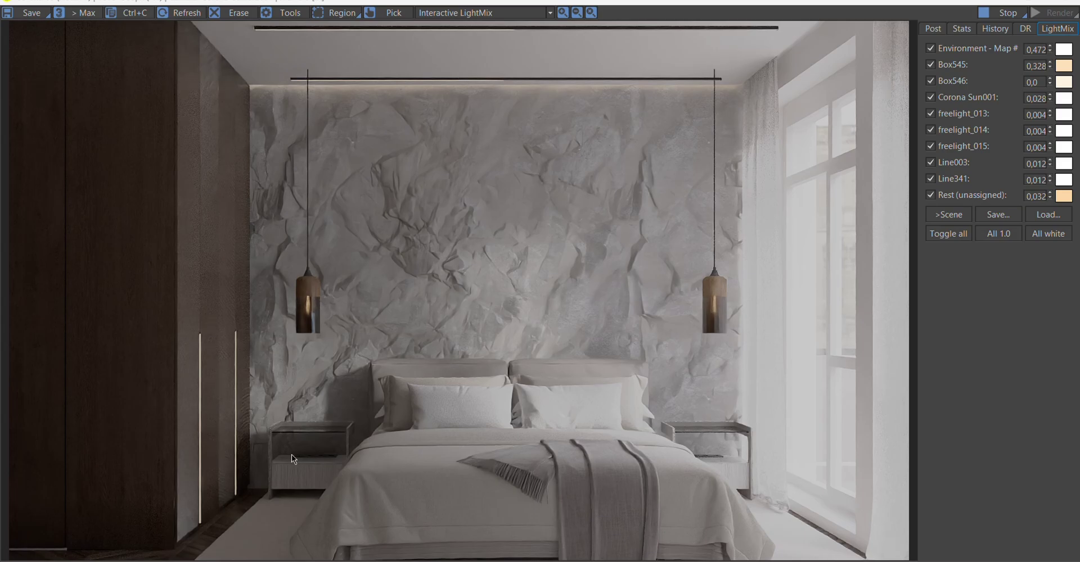
{"action": "scroll", "coordinate": [291, 454], "scroll_direction": "up", "scroll_amount": 2}
{"action": "scroll", "coordinate": [389, 346], "scroll_direction": "down", "scroll_amount": 2}
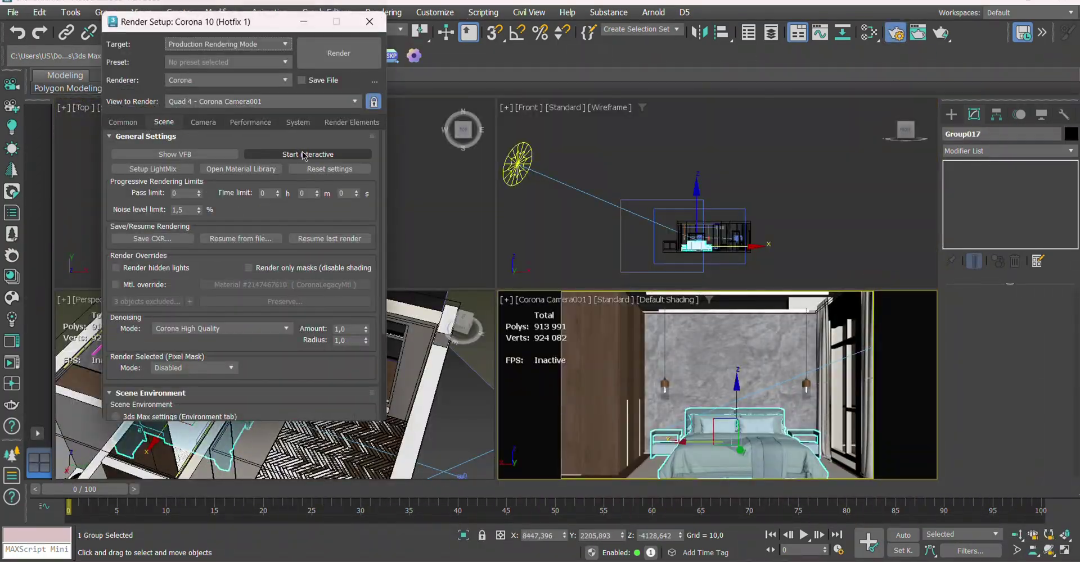
Run the interactive render, toggle Box545 off and on, and drop unassigned lighting to 0,020
{"action": "left_click", "coordinate": [304, 154]}
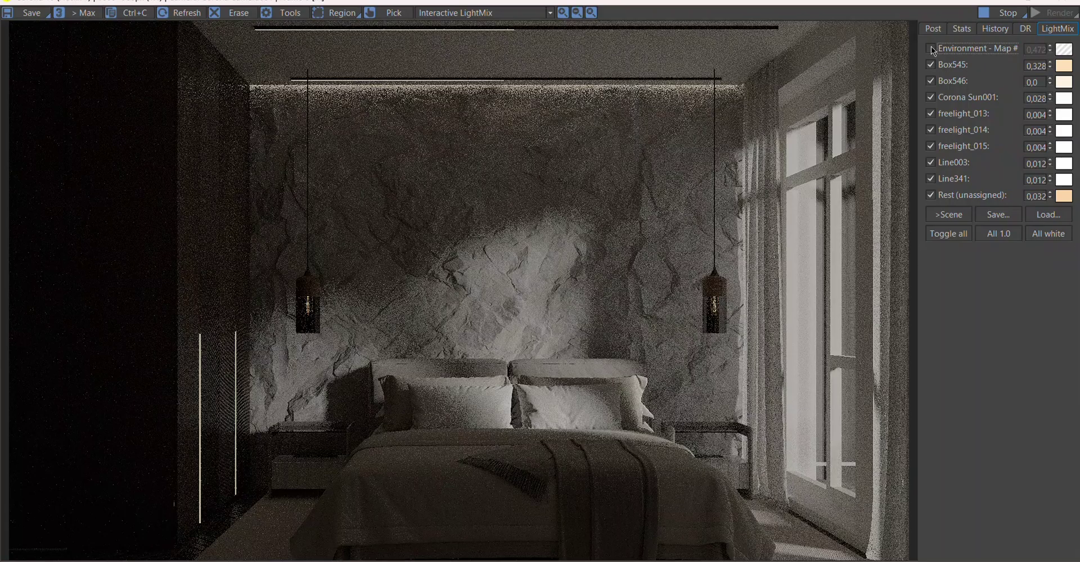
{"action": "left_click", "coordinate": [930, 65]}
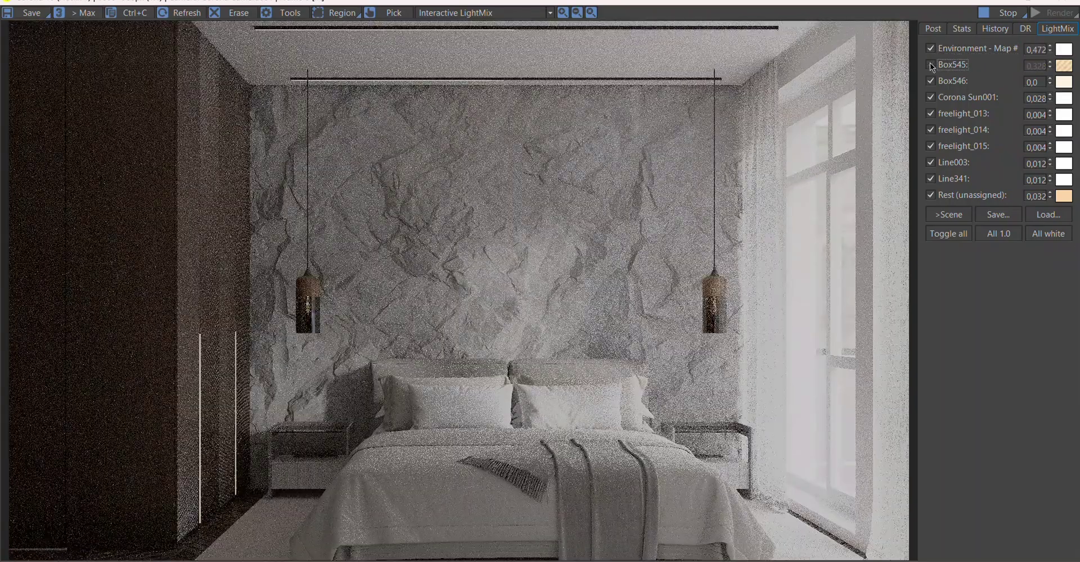
{"action": "left_click", "coordinate": [930, 65]}
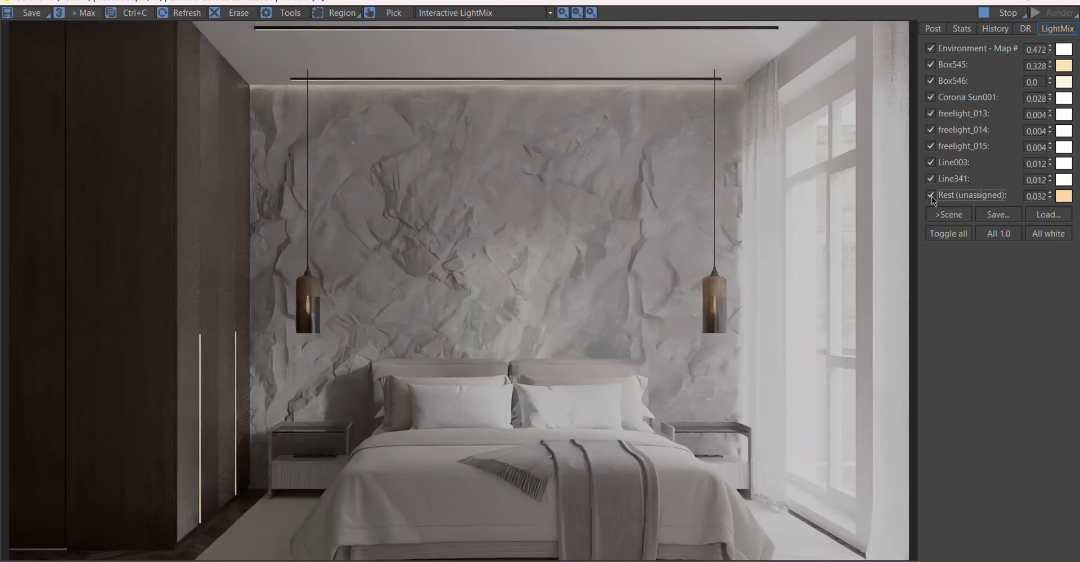
{"action": "left_click_drag", "start_coordinate": [1049, 196], "coordinate": [1052, 218]}
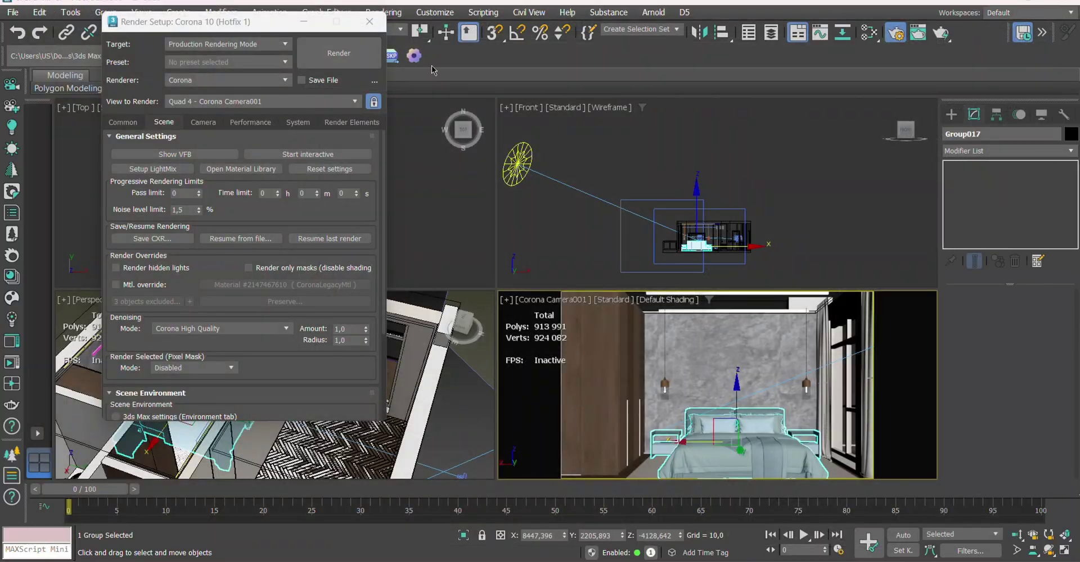
Clone the bedroom camera as Corona Camera003 and slide it right along X
{"action": "scroll", "coordinate": [331, 218], "scroll_direction": "down", "scroll_amount": 2}
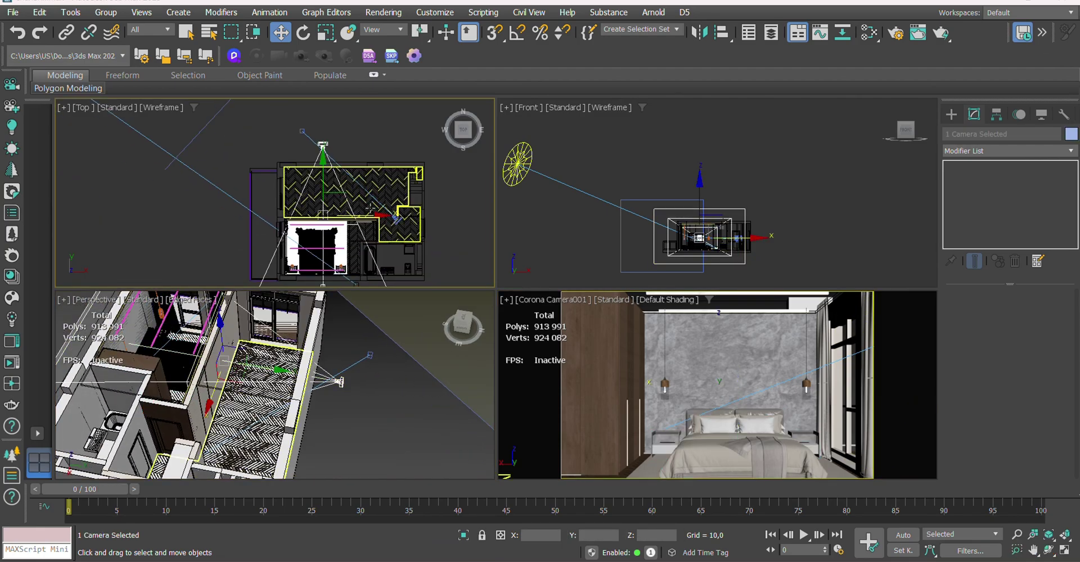
{"action": "mouse_move", "coordinate": [322, 147]}
{"action": "left_mouse_down", "text": "shift"}
{"action": "mouse_move", "coordinate": [288, 123]}
{"action": "mouse_move", "coordinate": [298, 250]}
{"action": "left_mouse_up", "text": "shift"}
{"action": "key", "text": "Return"}
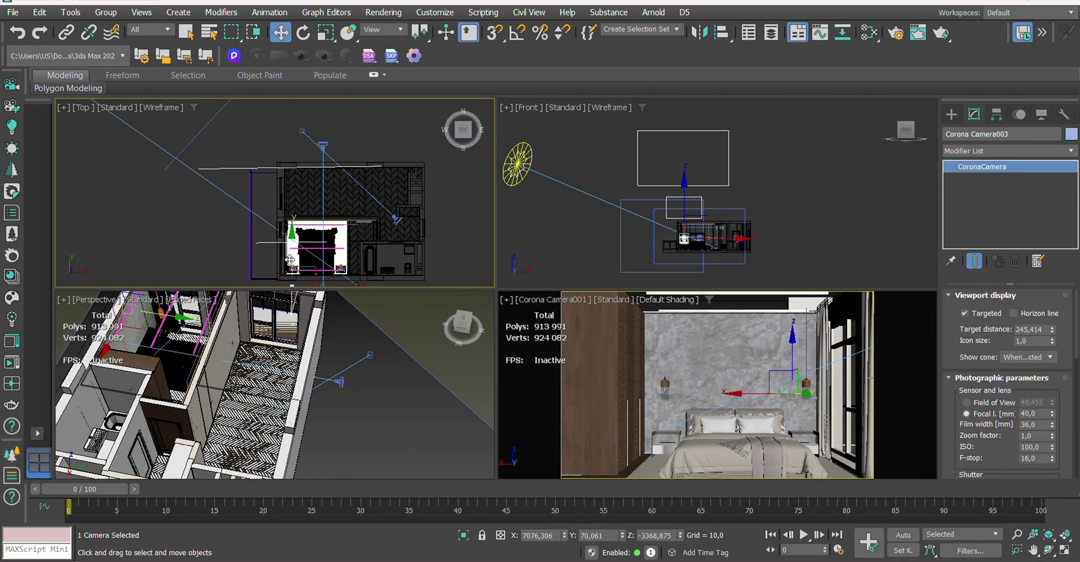
{"action": "scroll", "coordinate": [298, 250], "scroll_direction": "up", "scroll_amount": 2}
{"action": "scroll", "coordinate": [253, 181], "scroll_direction": "up", "scroll_amount": 3}
{"action": "scroll", "coordinate": [253, 181], "scroll_direction": "down", "scroll_amount": 3}
{"action": "left_click", "coordinate": [228, 127]}
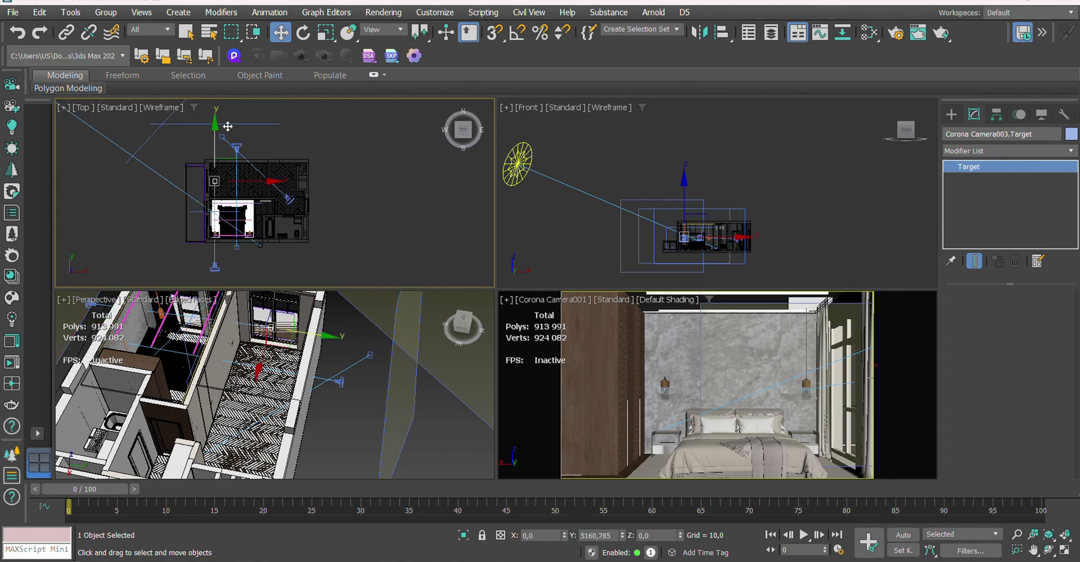
{"action": "scroll", "coordinate": [287, 197], "scroll_direction": "up", "scroll_amount": 3}
{"action": "left_click", "coordinate": [231, 152]}
{"action": "scroll", "coordinate": [231, 152], "scroll_direction": "down", "scroll_amount": 3}
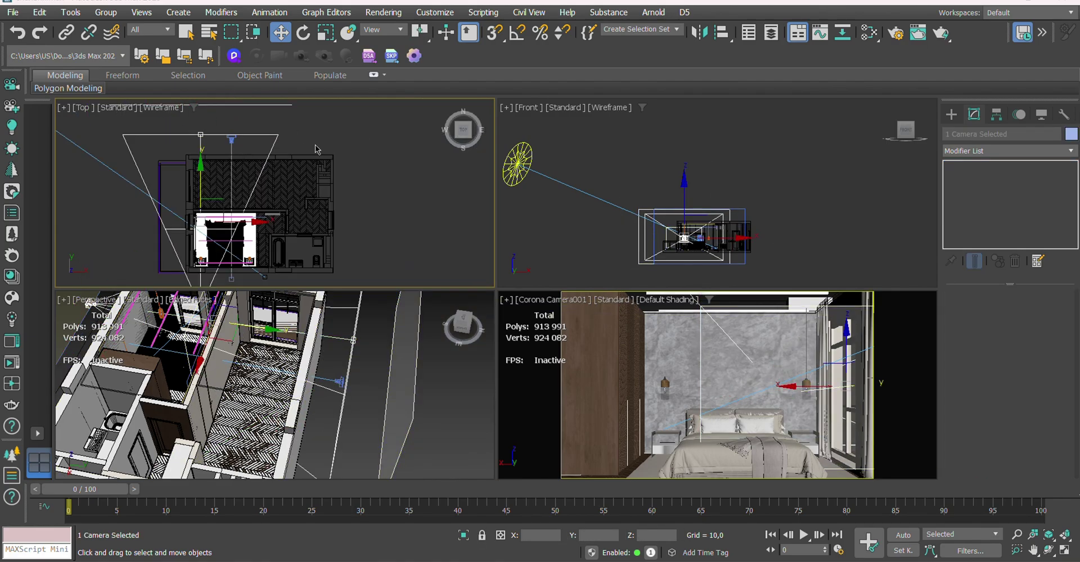
{"action": "left_click_drag", "start_coordinate": [274, 207], "coordinate": [303, 208]}
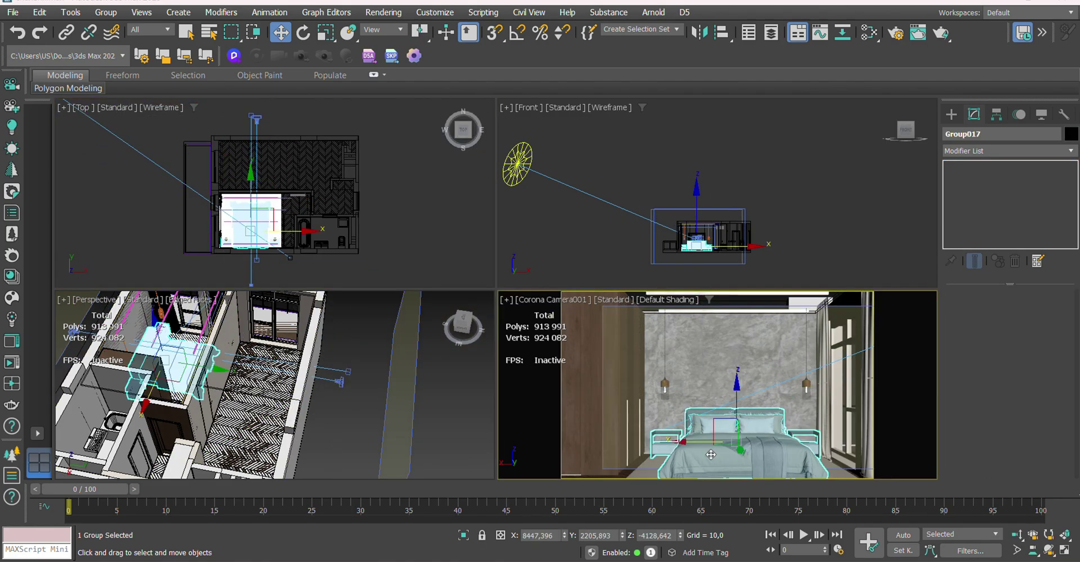
View through Camera003, reposition camera and target toward the TV wall, and set focal length 35
{"action": "key", "text": "c"}
{"action": "left_click", "coordinate": [495, 191]}
{"action": "left_click", "coordinate": [547, 384]}
{"action": "left_click_drag", "start_coordinate": [252, 148], "coordinate": [268, 282]}
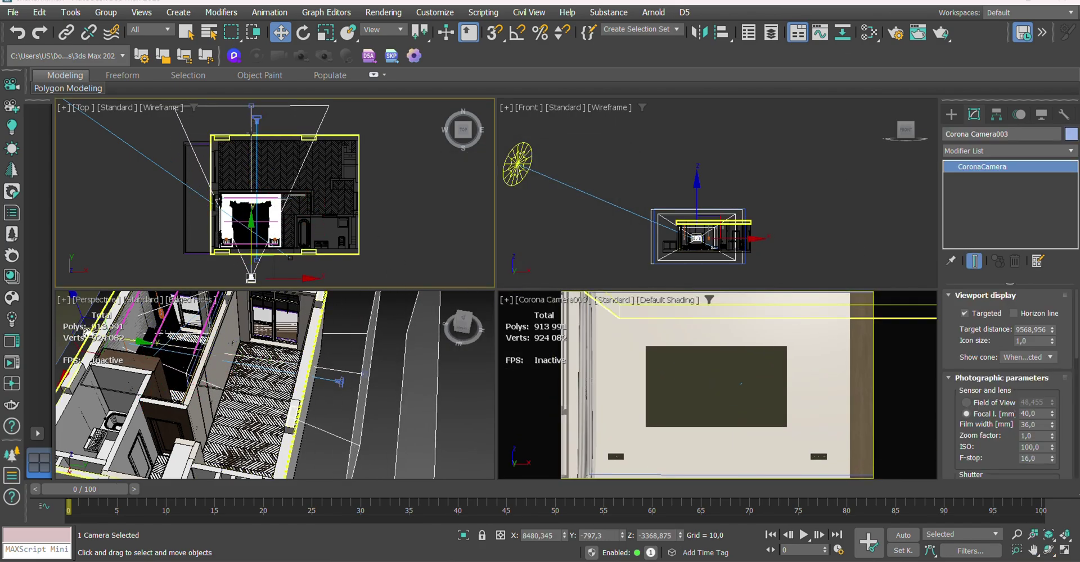
{"action": "left_click", "coordinate": [252, 194]}
{"action": "left_click_drag", "start_coordinate": [302, 194], "coordinate": [385, 276]}
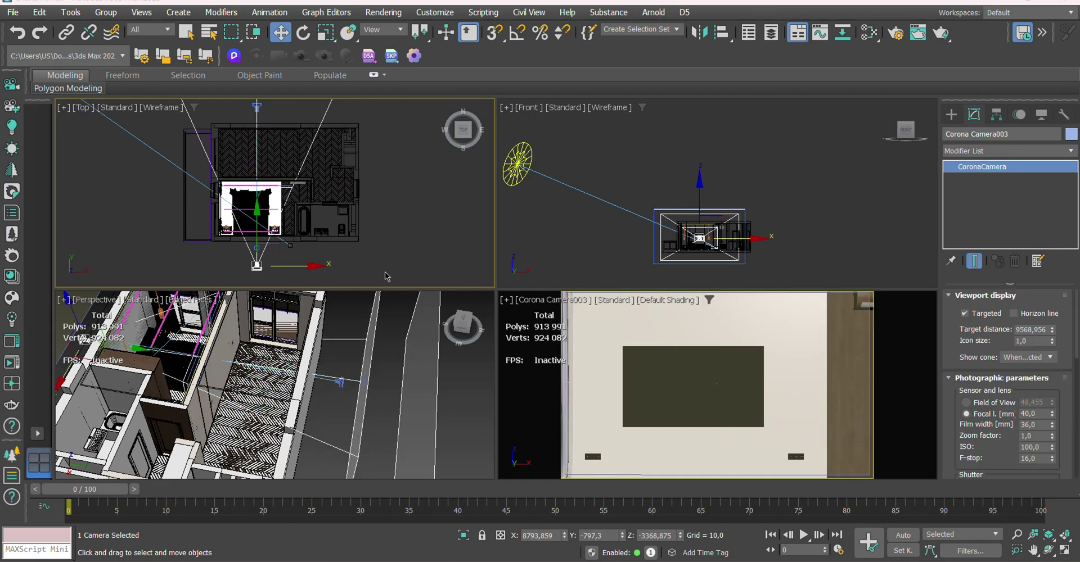
{"action": "type", "text": "35"}
{"action": "key", "text": "Return"}
{"action": "middle_click_drag", "start_coordinate": [747, 375], "coordinate": [730, 386]}
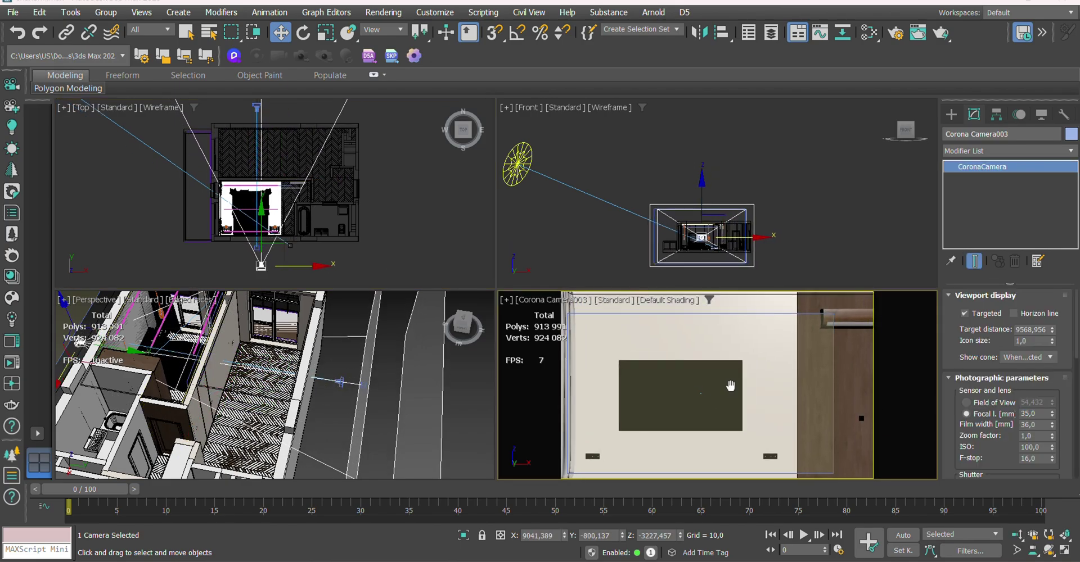
Render the Camera003 TV-wall view in Corona, dismiss the missing-asset warning and check tone mapping
{"action": "left_click", "coordinate": [730, 386]}
{"action": "key", "text": "F10"}
{"action": "key", "text": "shift+q"}
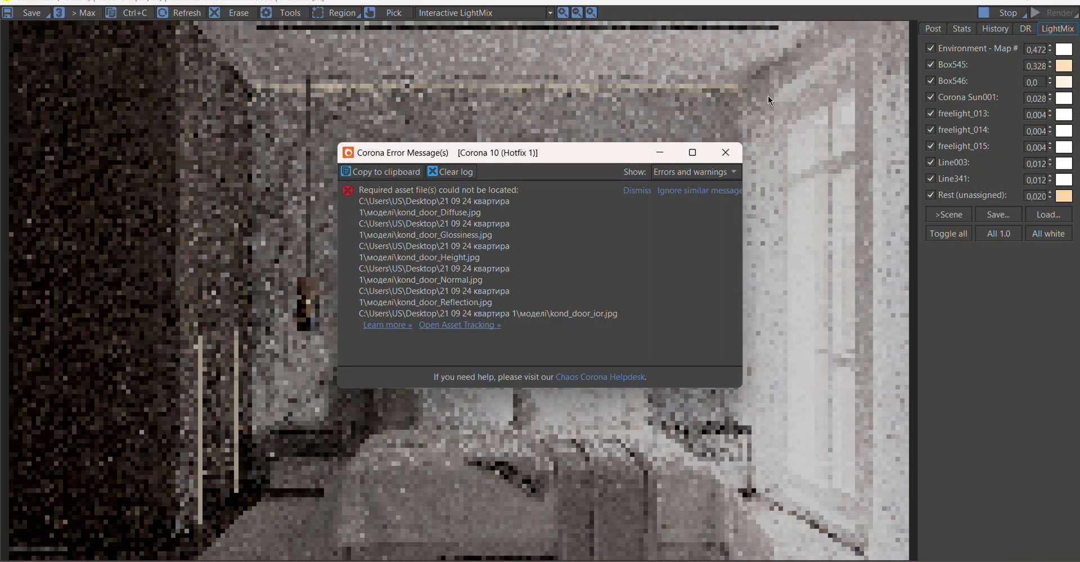
{"action": "key", "text": "alt+Tab"}
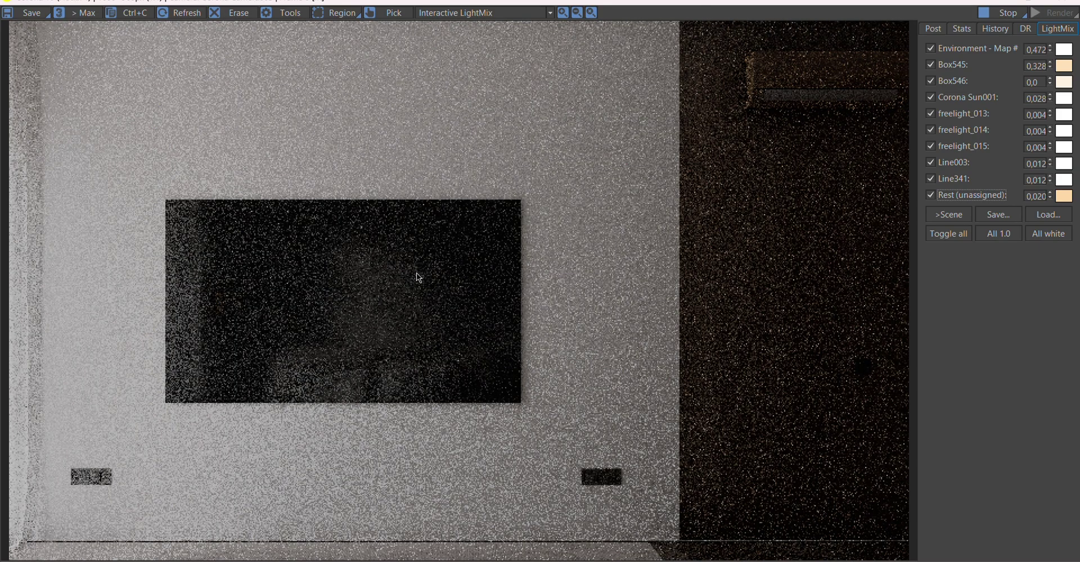
{"action": "left_click", "coordinate": [933, 28]}
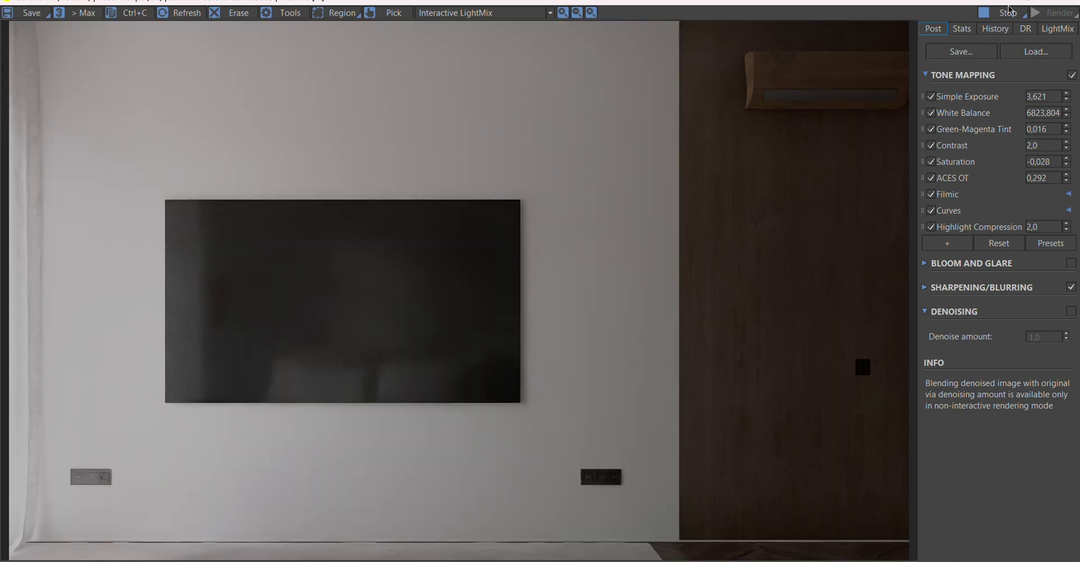
{"action": "left_click", "coordinate": [1037, 3]}
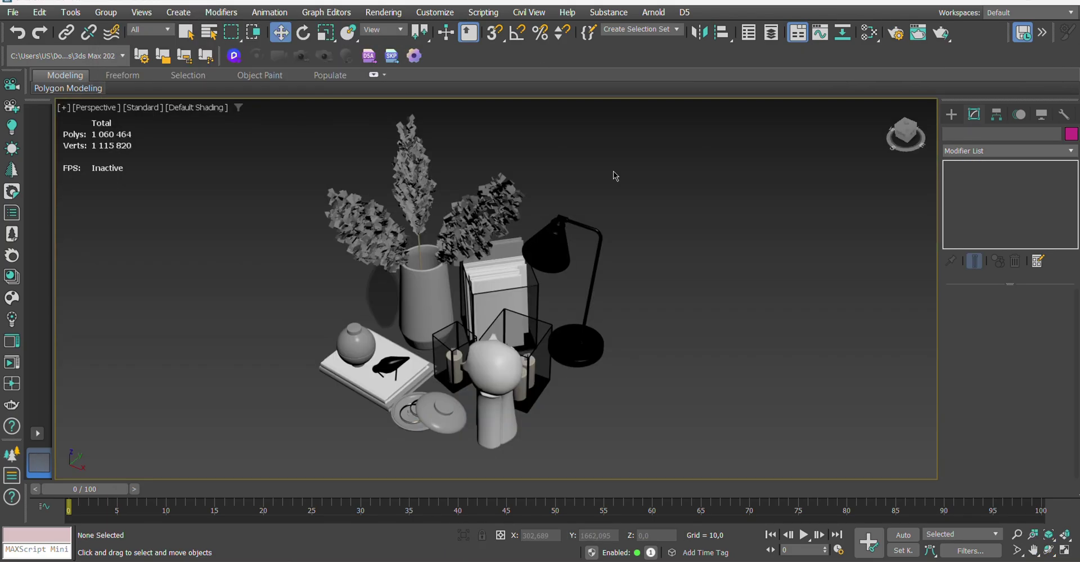
In Asset Tracking, set every asset's path to Desktop\21 09 24 квартира 1\моделі
{"action": "scroll", "coordinate": [615, 174], "scroll_direction": "down", "scroll_amount": 2}
{"action": "key", "text": "shift+t"}
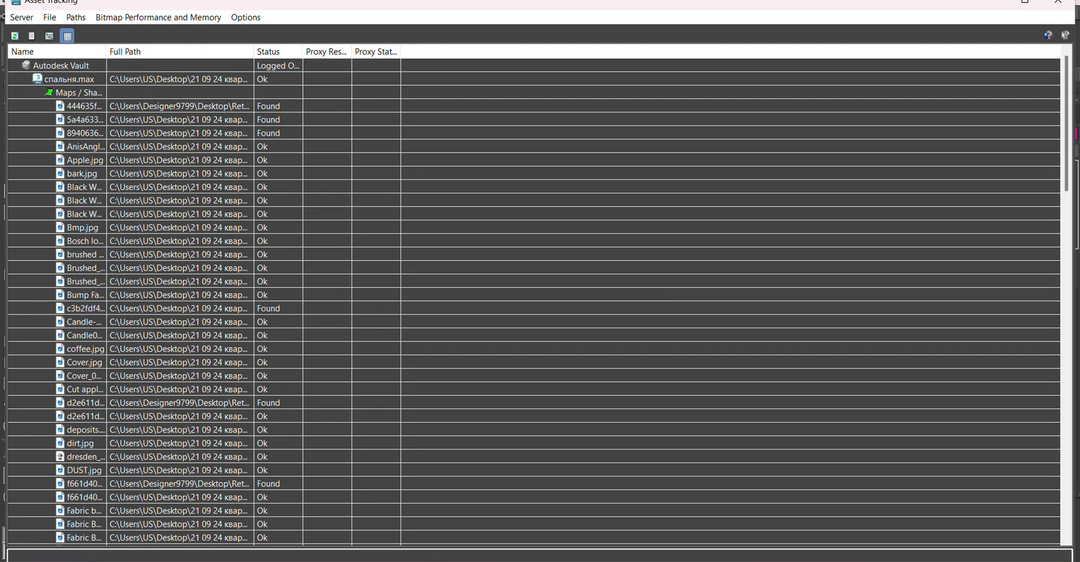
{"action": "left_click", "coordinate": [309, 113]}
{"action": "scroll", "coordinate": [303, 281], "scroll_direction": "down", "scroll_amount": 15}
{"action": "left_click", "coordinate": [288, 540], "text": "shift"}
{"action": "right_click", "coordinate": [285, 390]}
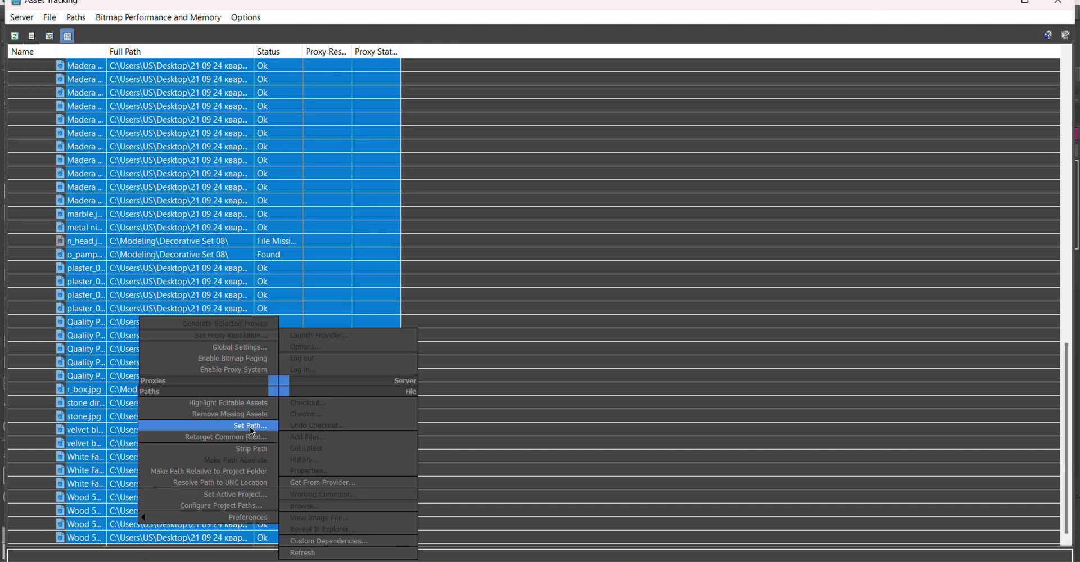
{"action": "left_click", "coordinate": [208, 428]}
{"action": "left_click", "coordinate": [430, 176]}
{"action": "left_click", "coordinate": [430, 220]}
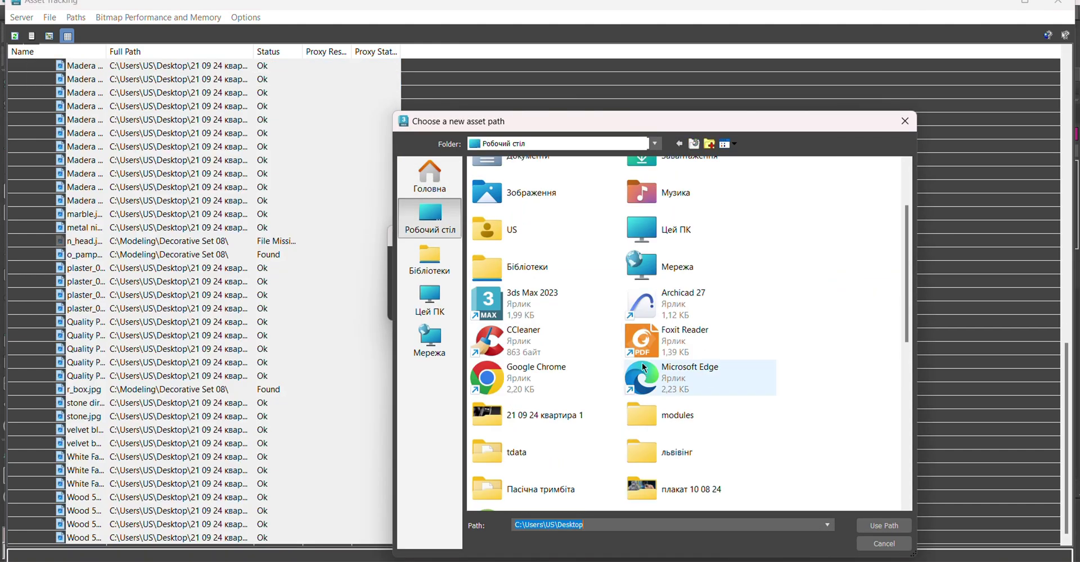
{"action": "double_click", "coordinate": [506, 419]}
{"action": "double_click", "coordinate": [520, 178]}
{"action": "key", "text": "Return"}
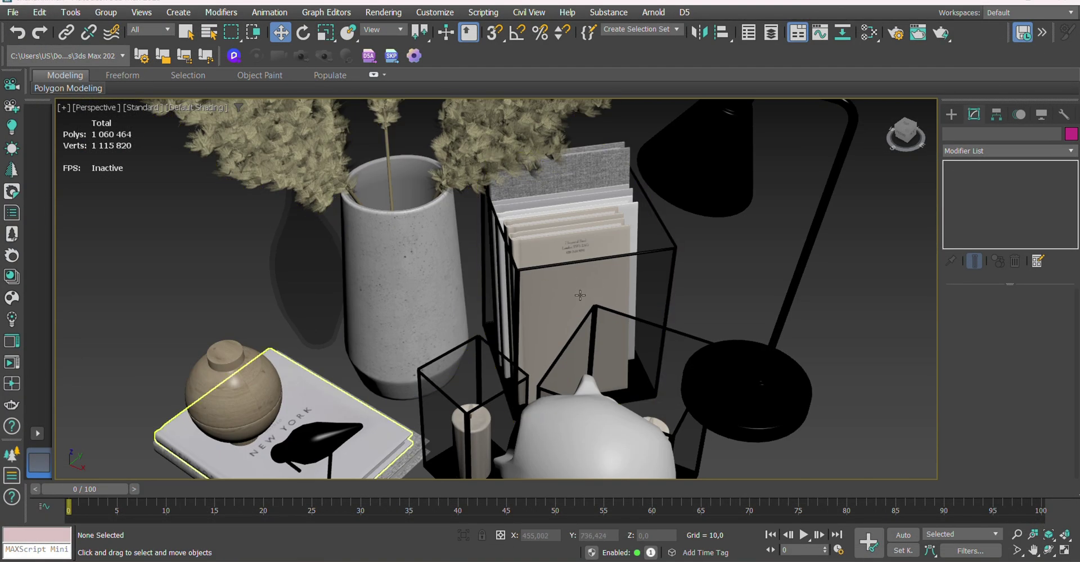
Move the wood_galaxy plate group down onto the nightstand top
{"action": "scroll", "coordinate": [580, 295], "scroll_direction": "up", "scroll_amount": 3}
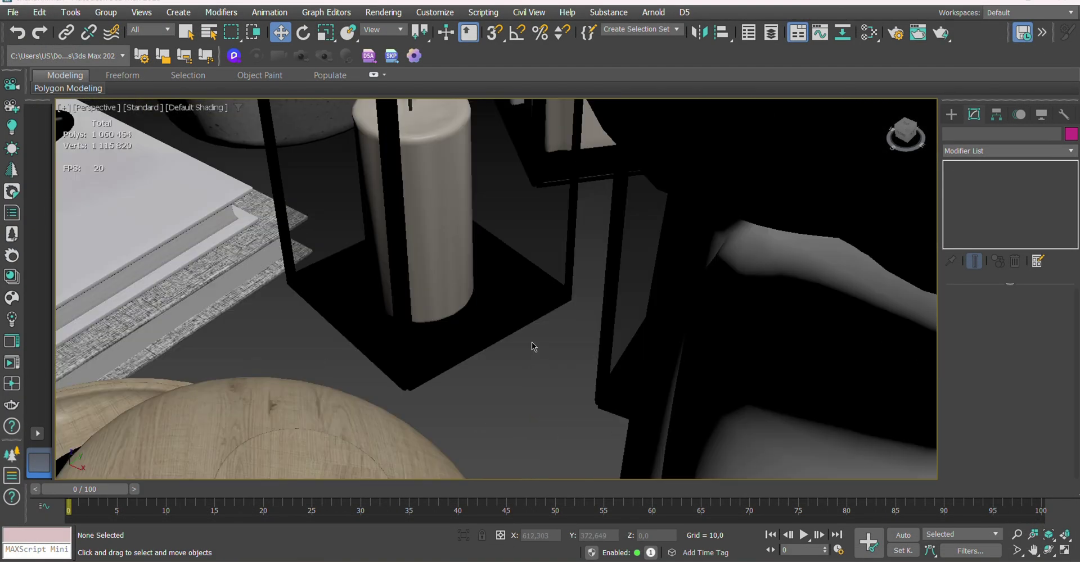
{"action": "scroll", "coordinate": [532, 341], "scroll_direction": "down", "scroll_amount": 8}
{"action": "left_click", "coordinate": [413, 321]}
{"action": "scroll", "coordinate": [340, 256], "scroll_direction": "down", "scroll_amount": 5}
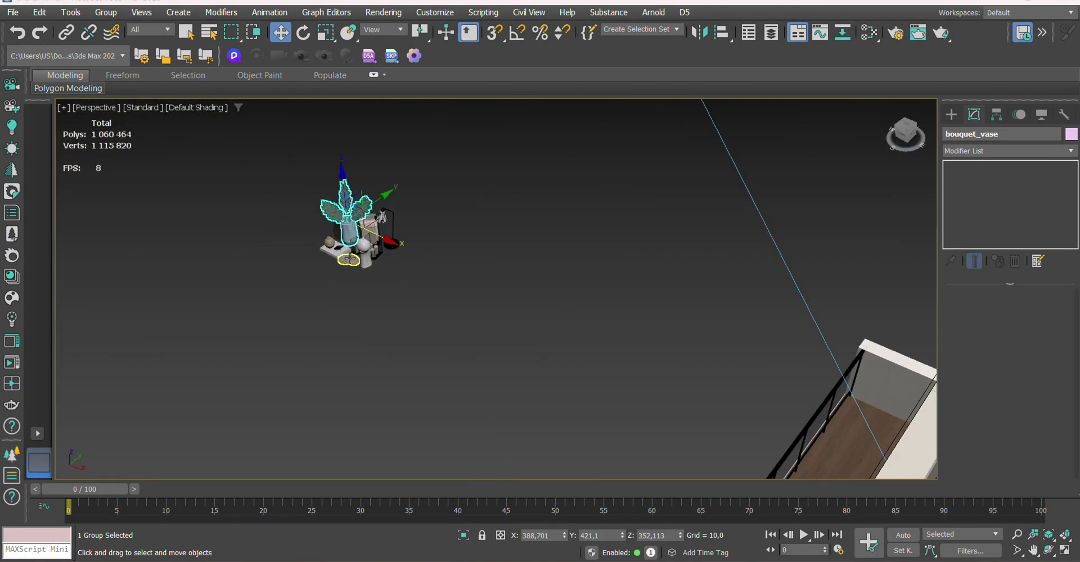
{"action": "middle_click_drag", "start_coordinate": [380, 258], "coordinate": [576, 460], "text": "alt"}
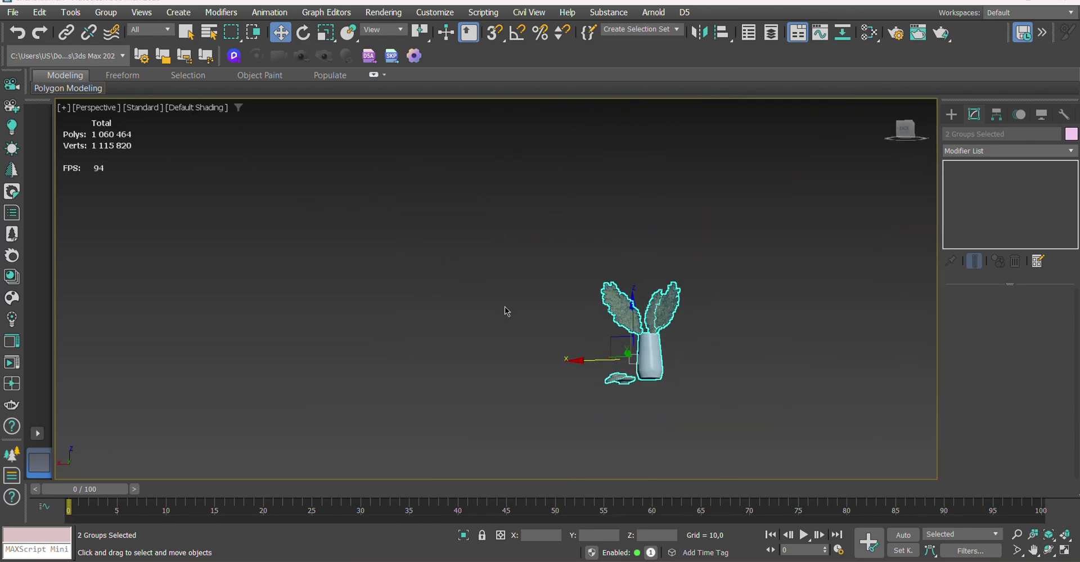
{"action": "key", "text": "z"}
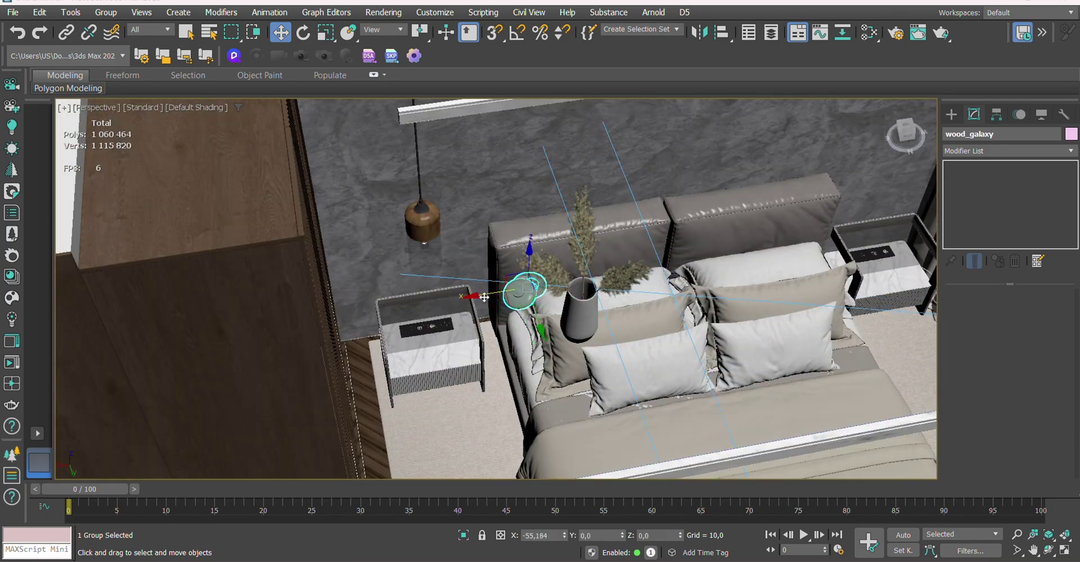
{"action": "key", "text": "z"}
{"action": "left_click_drag", "start_coordinate": [398, 277], "coordinate": [401, 211]}
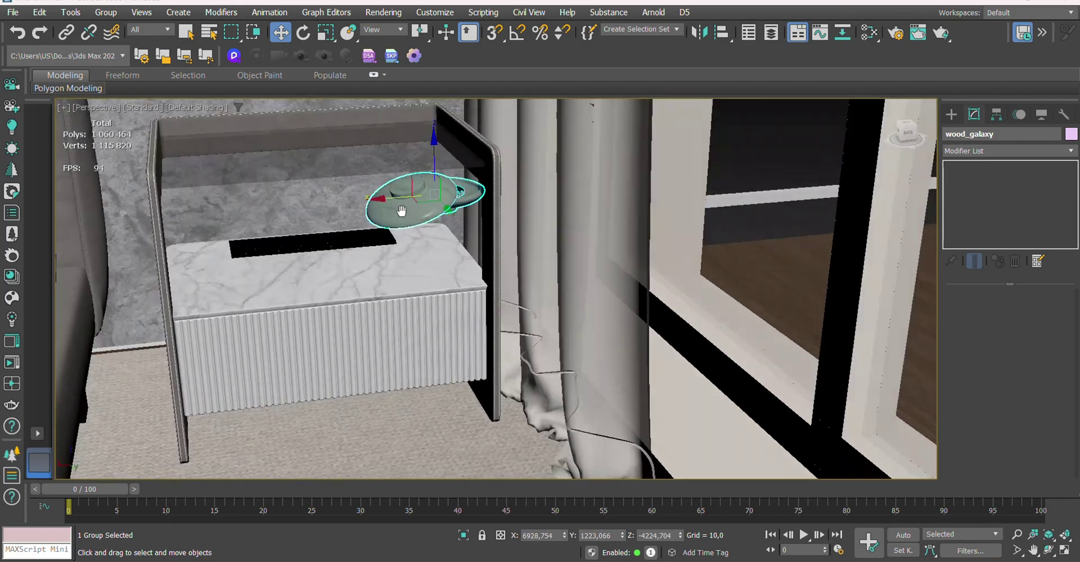
{"action": "middle_click_drag", "start_coordinate": [401, 211], "coordinate": [416, 143], "text": "alt"}
{"action": "scroll", "coordinate": [405, 217], "scroll_direction": "up", "scroll_amount": 3}
{"action": "scroll", "coordinate": [397, 223], "scroll_direction": "up", "scroll_amount": 3}
{"action": "left_click_drag", "start_coordinate": [417, 144], "coordinate": [421, 194]}
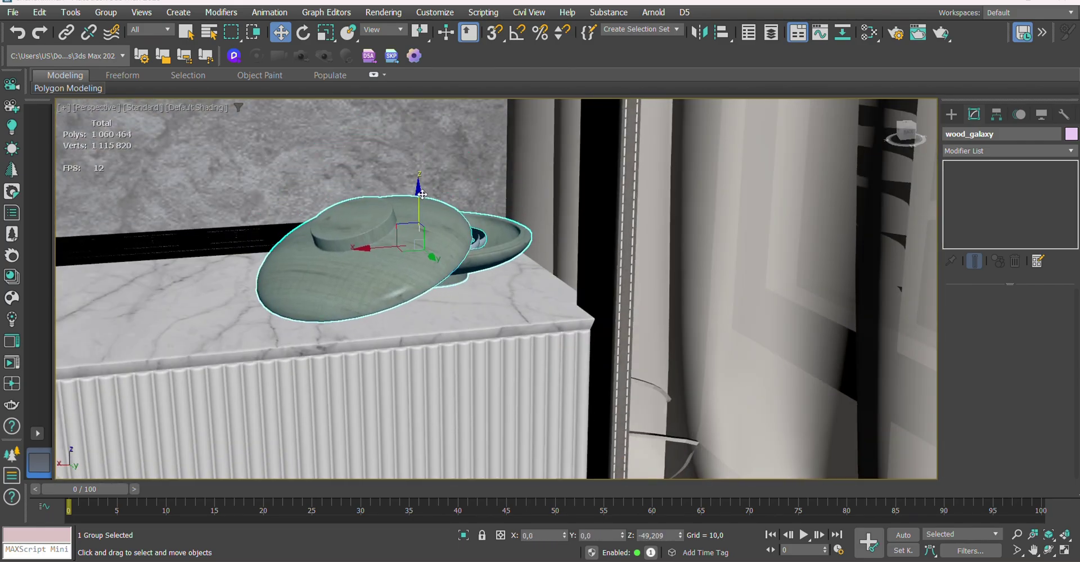
Place the bouquet vase on the same nightstand beside the plate
{"action": "scroll", "coordinate": [393, 253], "scroll_direction": "down", "scroll_amount": 5}
{"action": "middle_click_drag", "start_coordinate": [385, 302], "coordinate": [232, 361], "text": "alt"}
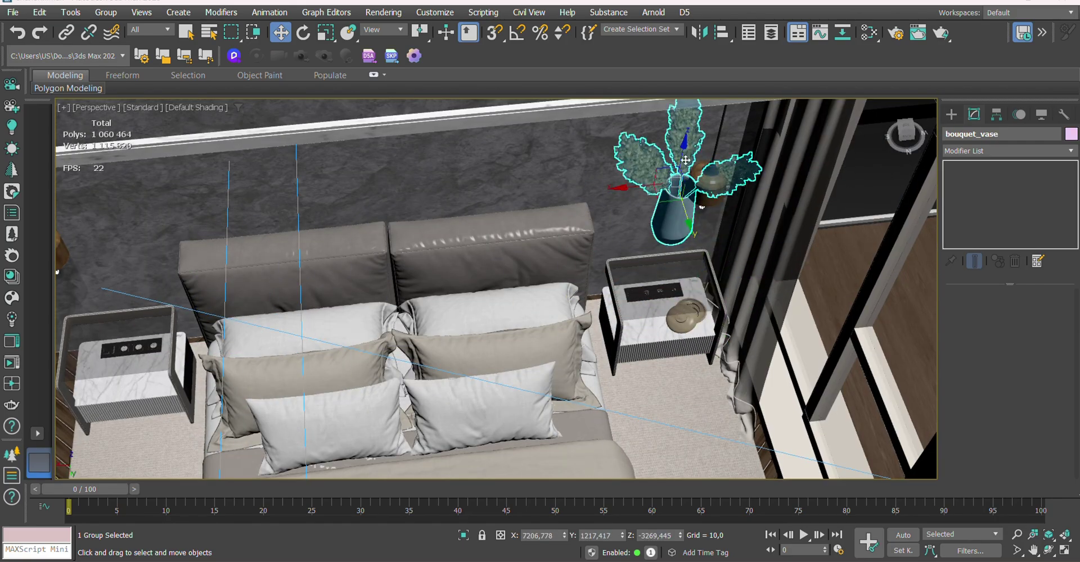
{"action": "scroll", "coordinate": [686, 160], "scroll_direction": "up", "scroll_amount": 4}
{"action": "middle_click_drag", "start_coordinate": [686, 161], "coordinate": [579, 146], "text": "alt"}
{"action": "left_click_drag", "start_coordinate": [579, 146], "coordinate": [579, 186]}
{"action": "mouse_move", "coordinate": [579, 186]}
{"action": "middle_mouse_down", "text": "alt"}
{"action": "mouse_move", "coordinate": [461, 296]}
{"action": "mouse_move", "coordinate": [506, 264]}
{"action": "middle_mouse_up", "text": "alt"}
{"action": "left_click_drag", "start_coordinate": [506, 264], "coordinate": [540, 293]}
{"action": "mouse_move", "coordinate": [540, 293]}
{"action": "middle_mouse_down", "text": "alt"}
{"action": "mouse_move", "coordinate": [619, 270]}
{"action": "mouse_move", "coordinate": [590, 213]}
{"action": "mouse_move", "coordinate": [647, 298]}
{"action": "middle_mouse_up", "text": "alt"}
{"action": "scroll", "coordinate": [632, 274], "scroll_direction": "up", "scroll_amount": 3}
{"action": "scroll", "coordinate": [632, 274], "scroll_direction": "down", "scroll_amount": 5}
Copy the bouquet vase onto the other nightstand and rotate the copy
{"action": "left_click_drag", "start_coordinate": [647, 298], "coordinate": [301, 289], "text": "shift"}
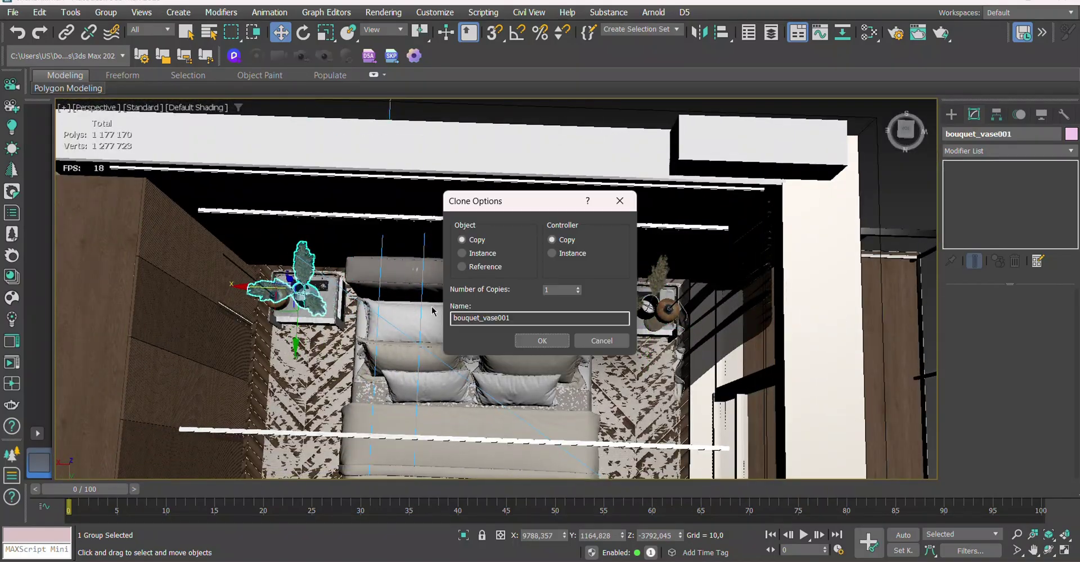
{"action": "key", "text": "Return"}
{"action": "key", "text": "e"}
{"action": "scroll", "coordinate": [263, 336], "scroll_direction": "down", "scroll_amount": 5}
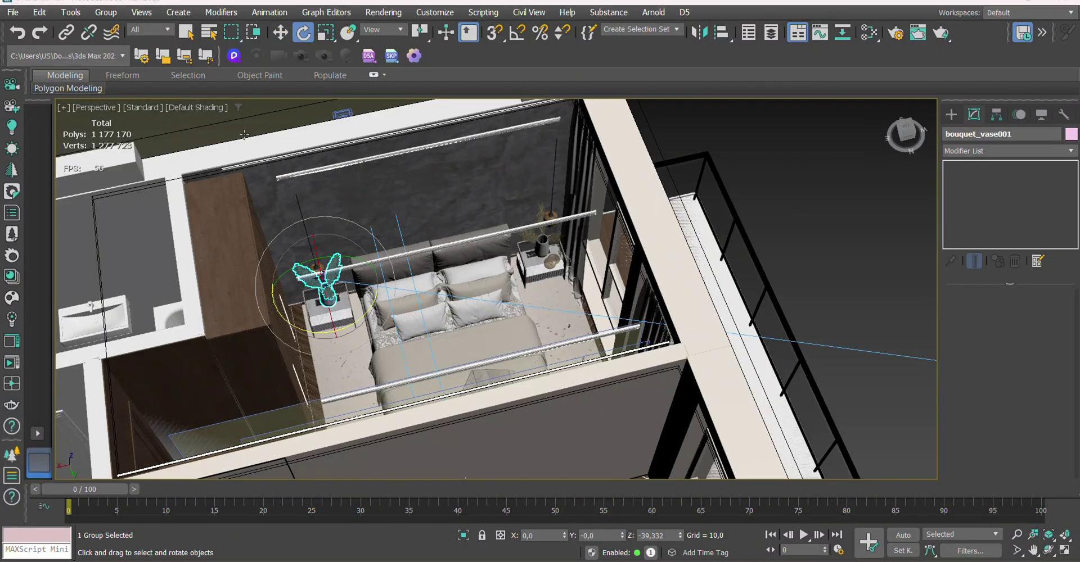
Delete the head figure and return to the four-viewport layout
{"action": "middle_click_drag", "start_coordinate": [394, 292], "coordinate": [563, 253], "text": "alt"}
{"action": "scroll", "coordinate": [562, 253], "scroll_direction": "up", "scroll_amount": 8}
{"action": "left_click", "coordinate": [213, 180]}
{"action": "key", "text": "w"}
{"action": "scroll", "coordinate": [361, 285], "scroll_direction": "down", "scroll_amount": 5}
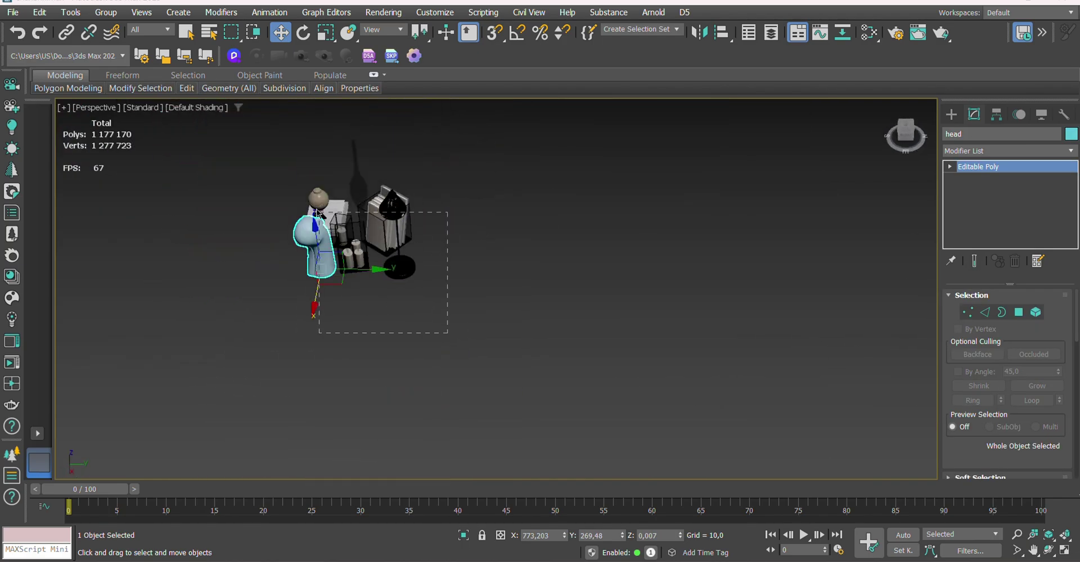
{"action": "key", "text": "Delete"}
{"action": "key", "text": "z"}
{"action": "key", "text": "alt+w"}
{"action": "left_click", "coordinate": [756, 453]}
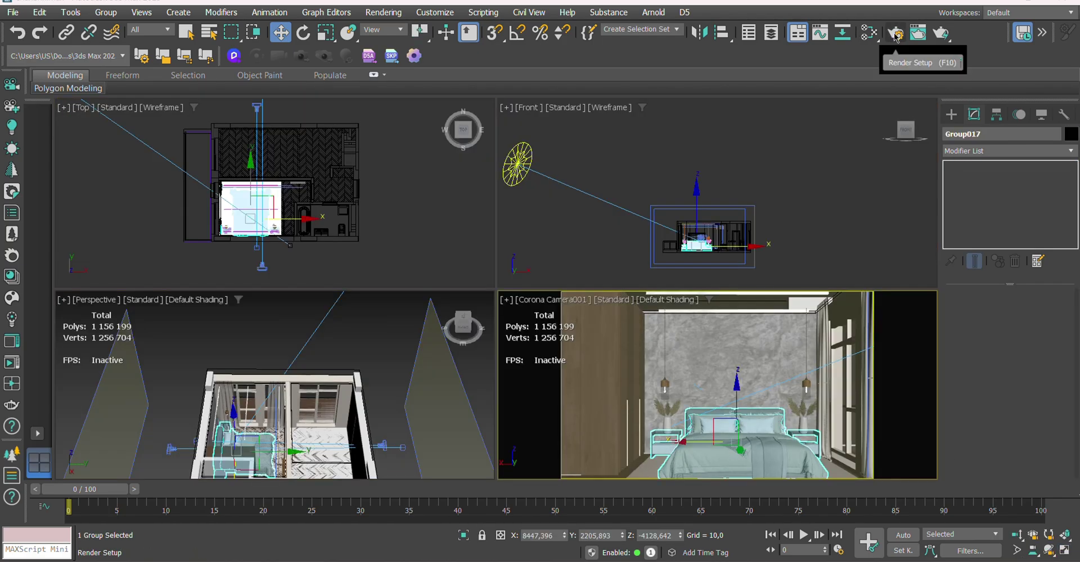
{"action": "left_click", "coordinate": [895, 32]}
{"action": "left_click", "coordinate": [355, 156]}
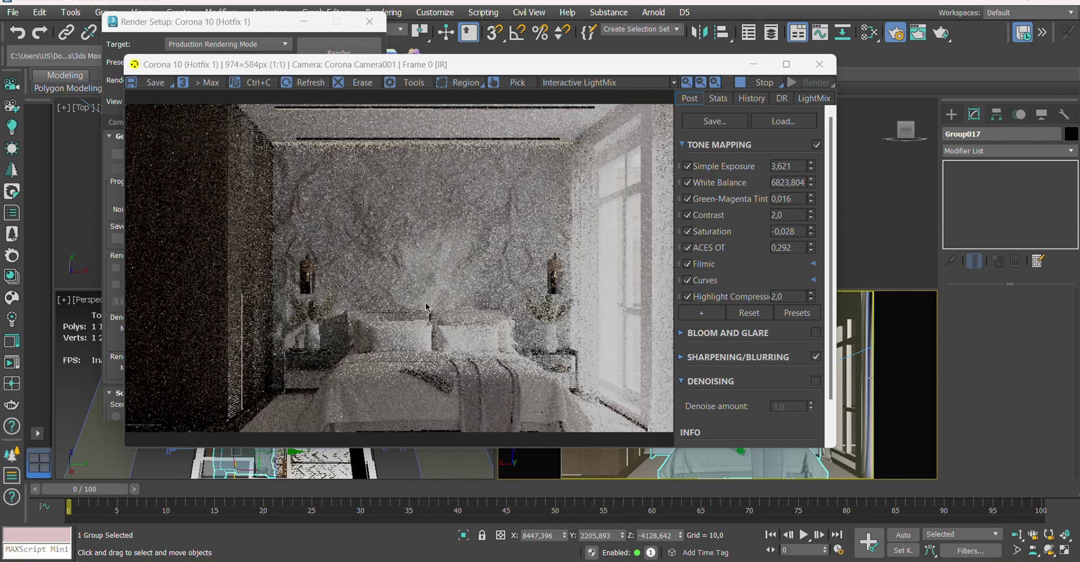
{"action": "left_click", "coordinate": [786, 64]}
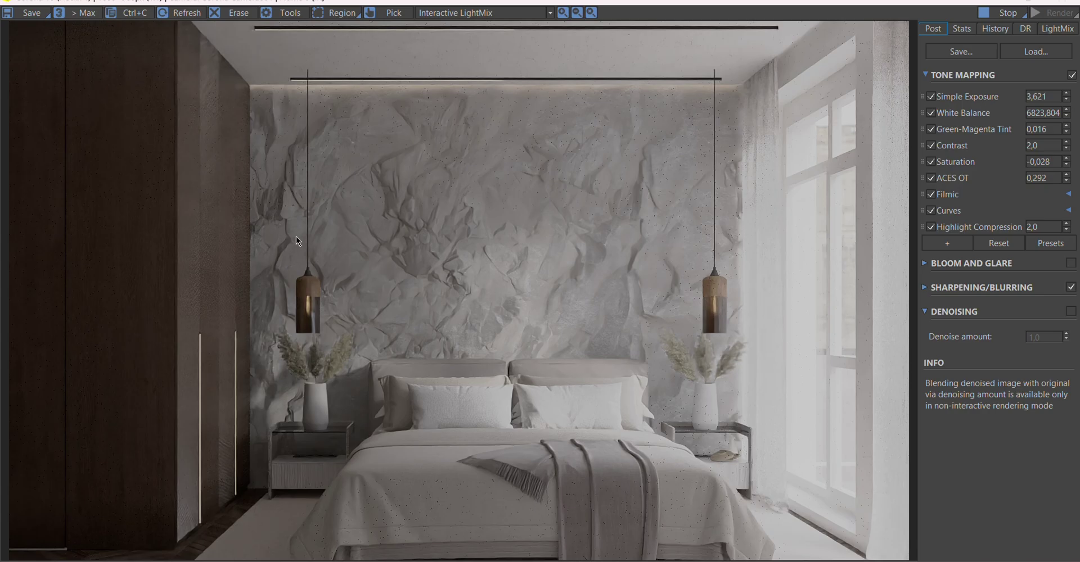
{"action": "left_click", "coordinate": [1050, 2]}
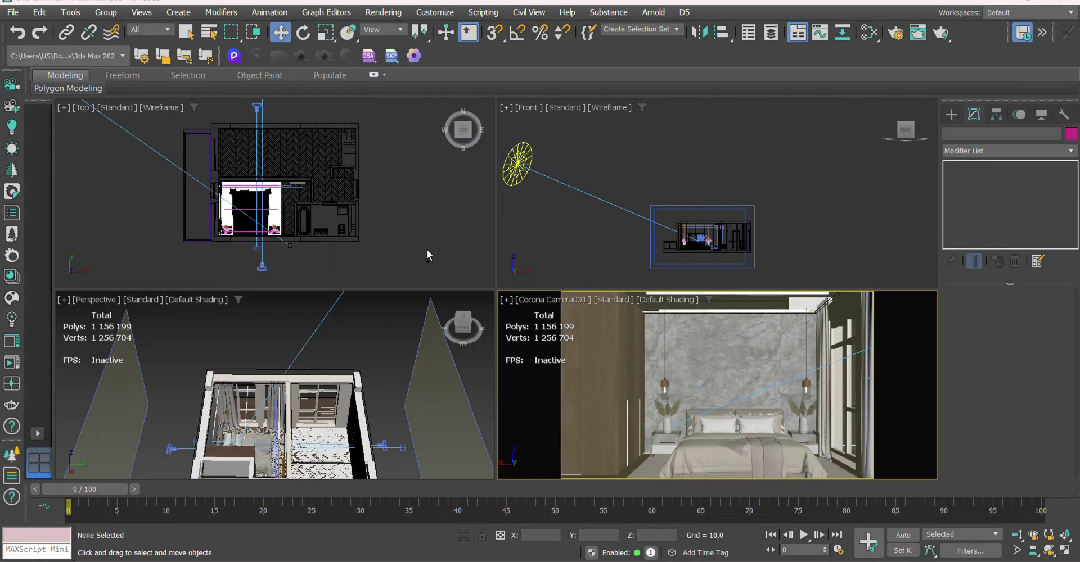
Isolate the books-and-vase decor on the right nightstand, viewed close with edged faces
{"action": "left_click", "coordinate": [801, 422]}
{"action": "key", "text": "alt+w"}
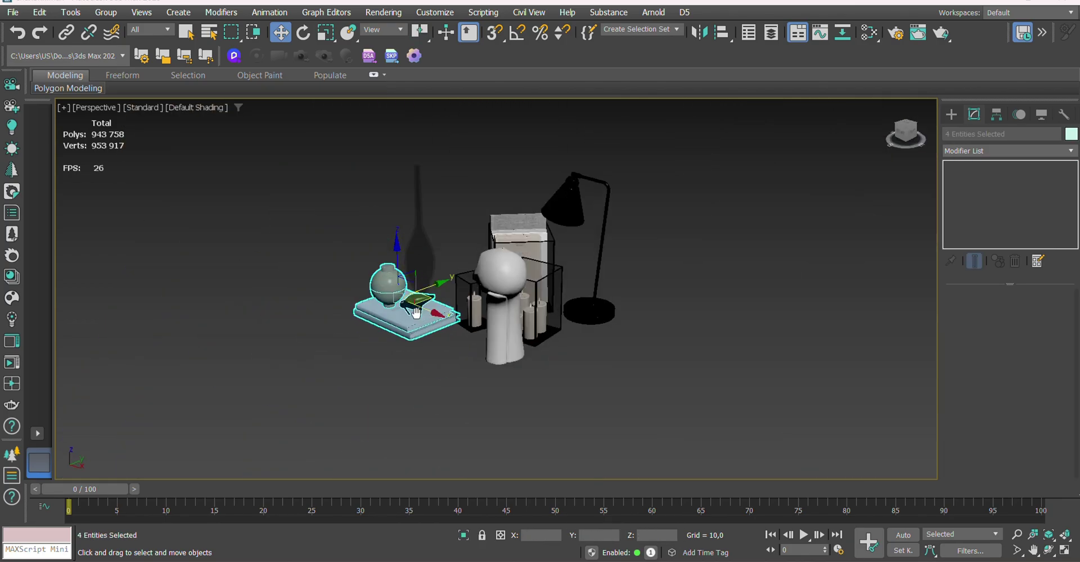
{"action": "scroll", "coordinate": [474, 297], "scroll_direction": "down", "scroll_amount": 5}
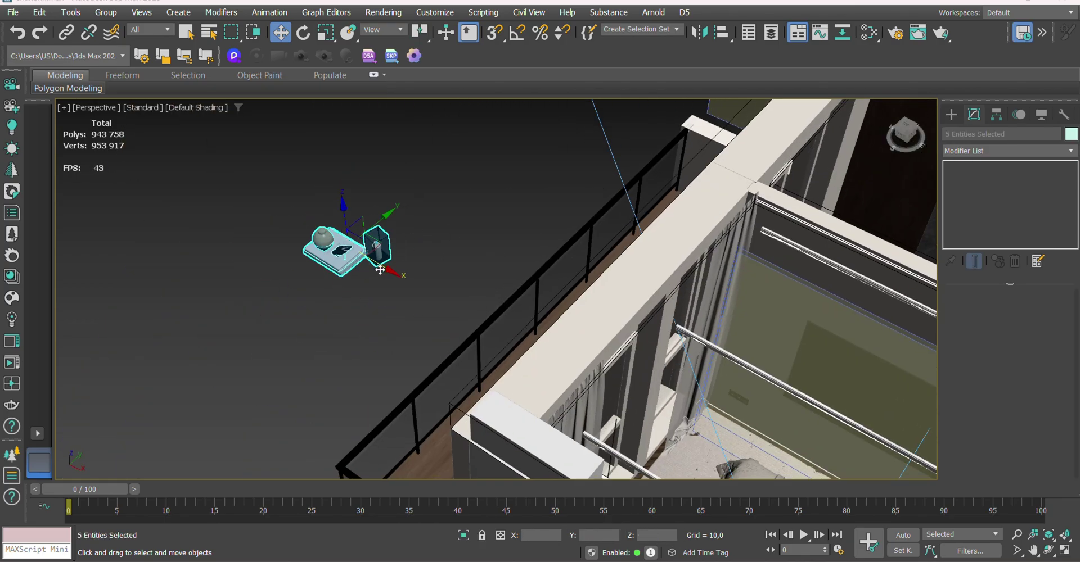
{"action": "mouse_move", "coordinate": [473, 297]}
{"action": "middle_mouse_down"}
{"action": "mouse_move", "coordinate": [439, 273]}
{"action": "mouse_move", "coordinate": [516, 249]}
{"action": "middle_mouse_up"}
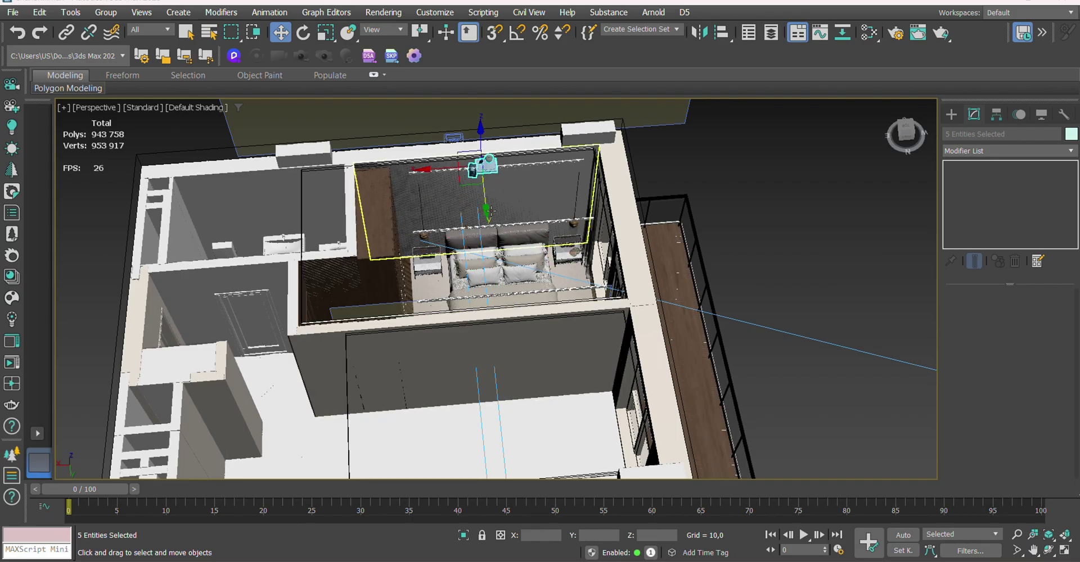
{"action": "scroll", "coordinate": [489, 211], "scroll_direction": "up", "scroll_amount": 10}
{"action": "mouse_move", "coordinate": [489, 210]}
{"action": "middle_mouse_down", "text": "alt"}
{"action": "mouse_move", "coordinate": [340, 116]}
{"action": "mouse_move", "coordinate": [433, 234]}
{"action": "middle_mouse_up", "text": "alt"}
{"action": "left_click", "coordinate": [339, 116], "text": "alt"}
{"action": "scroll", "coordinate": [433, 233], "scroll_direction": "up", "scroll_amount": 4}
{"action": "scroll", "coordinate": [663, 352], "scroll_direction": "up", "scroll_amount": 4}
{"action": "mouse_move", "coordinate": [663, 352]}
{"action": "middle_mouse_down", "text": "alt"}
{"action": "mouse_move", "coordinate": [239, 278]}
{"action": "mouse_move", "coordinate": [451, 250]}
{"action": "mouse_move", "coordinate": [482, 185]}
{"action": "middle_mouse_up", "text": "alt"}
{"action": "key", "text": "F4"}
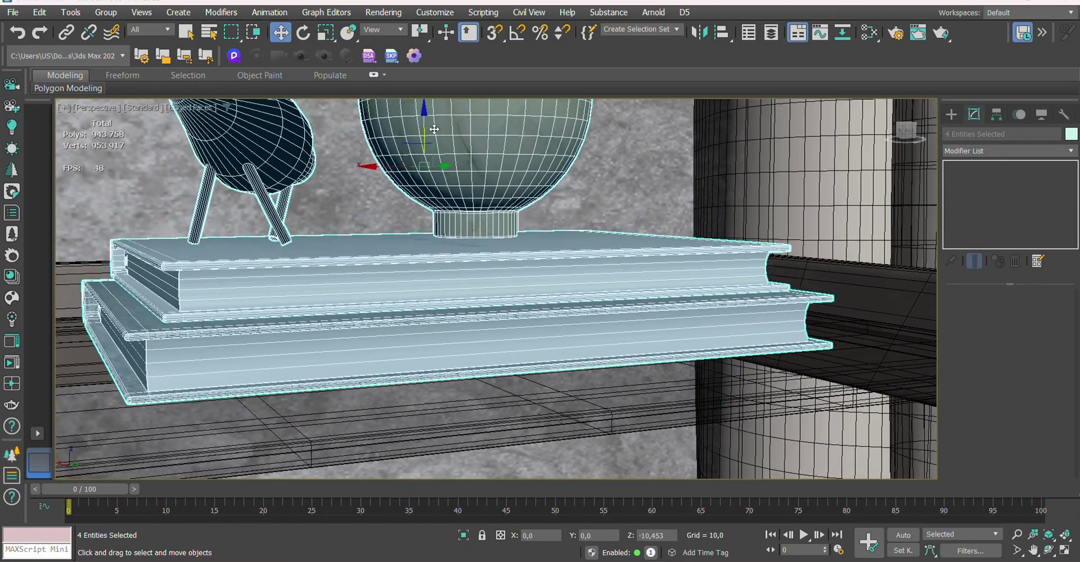
{"action": "scroll", "coordinate": [433, 129], "scroll_direction": "down", "scroll_amount": 3}
{"action": "mouse_move", "coordinate": [434, 129]}
{"action": "middle_mouse_down", "text": "alt"}
{"action": "mouse_move", "coordinate": [282, 289]}
{"action": "mouse_move", "coordinate": [326, 250]}
{"action": "middle_mouse_up", "text": "alt"}
Move the boxS glass lantern along X and lower it onto the left nightstand
{"action": "left_click", "coordinate": [317, 284]}
{"action": "left_click_drag", "start_coordinate": [326, 251], "coordinate": [221, 208]}
{"action": "middle_click_drag", "start_coordinate": [315, 270], "coordinate": [315, 281], "text": "alt"}
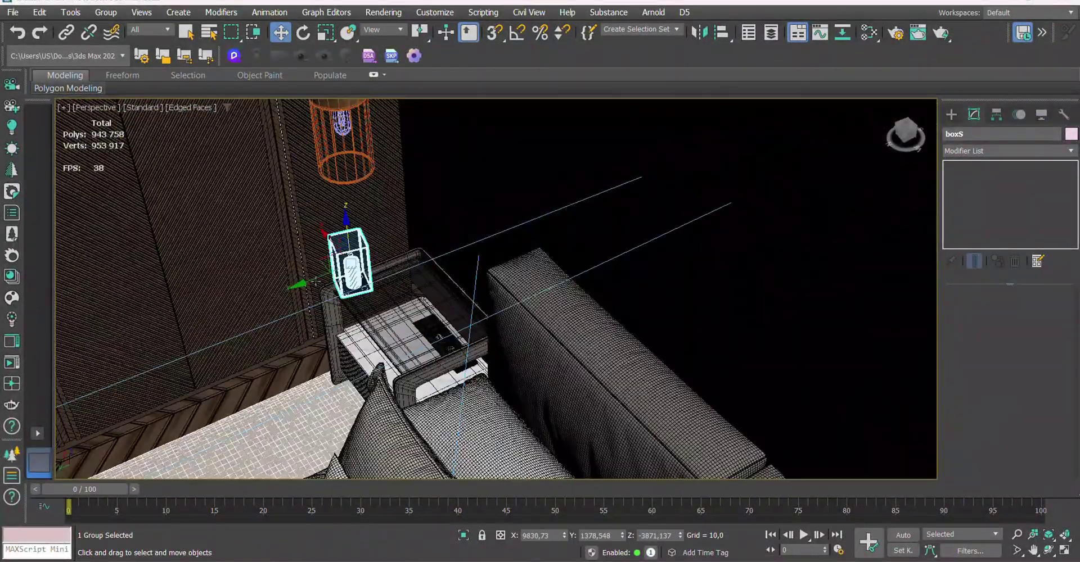
{"action": "left_click_drag", "start_coordinate": [437, 264], "coordinate": [444, 251]}
{"action": "middle_click_drag", "start_coordinate": [444, 251], "coordinate": [473, 315], "text": "alt"}
{"action": "mouse_move", "coordinate": [472, 315]}
{"action": "left_mouse_down"}
{"action": "mouse_move", "coordinate": [478, 298]}
{"action": "mouse_move", "coordinate": [501, 335]}
{"action": "left_mouse_up"}
{"action": "scroll", "coordinate": [488, 209], "scroll_direction": "up", "scroll_amount": 8}
{"action": "scroll", "coordinate": [488, 209], "scroll_direction": "down", "scroll_amount": 5}
{"action": "scroll", "coordinate": [495, 292], "scroll_direction": "up", "scroll_amount": 5}
{"action": "scroll", "coordinate": [497, 320], "scroll_direction": "up", "scroll_amount": 3}
{"action": "middle_click_drag", "start_coordinate": [501, 335], "coordinate": [566, 188], "text": "alt"}
{"action": "left_click_drag", "start_coordinate": [567, 188], "coordinate": [581, 191]}
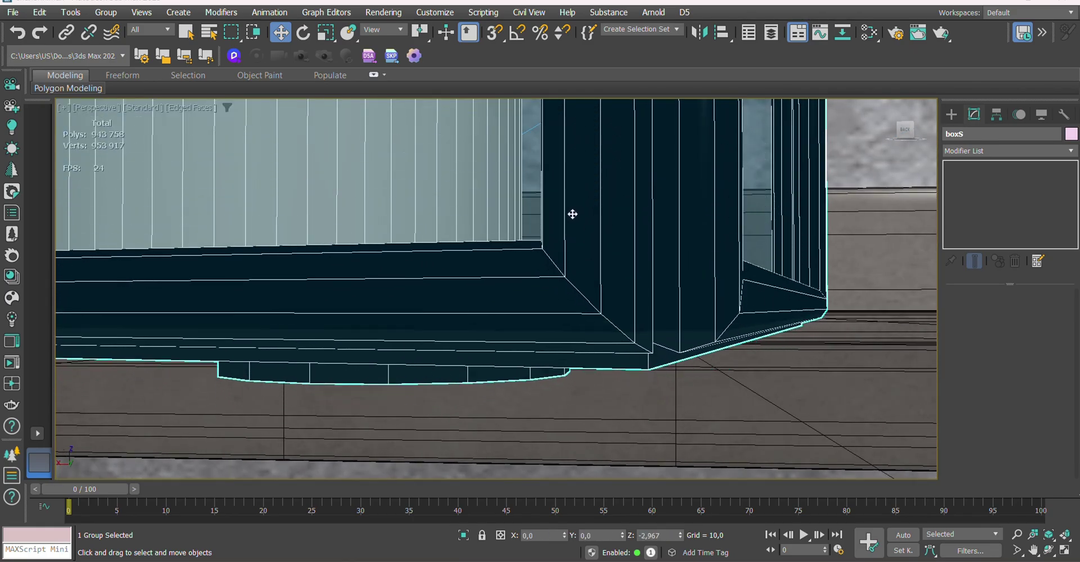
{"action": "scroll", "coordinate": [619, 158], "scroll_direction": "down", "scroll_amount": 10}
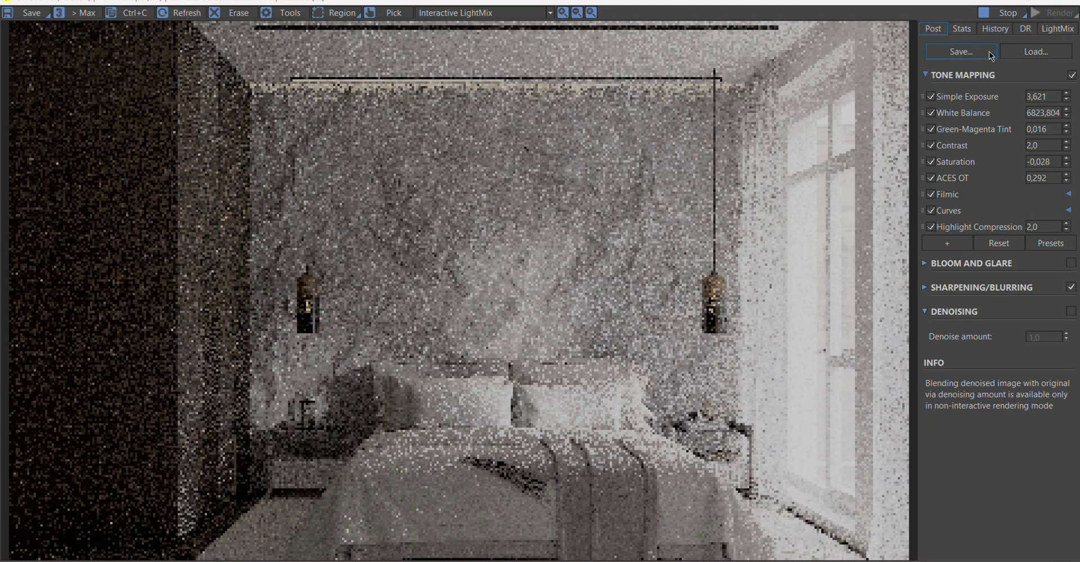
Show the Corona frame buffer's LightMix controls to review light intensities
{"action": "left_click", "coordinate": [1057, 28]}
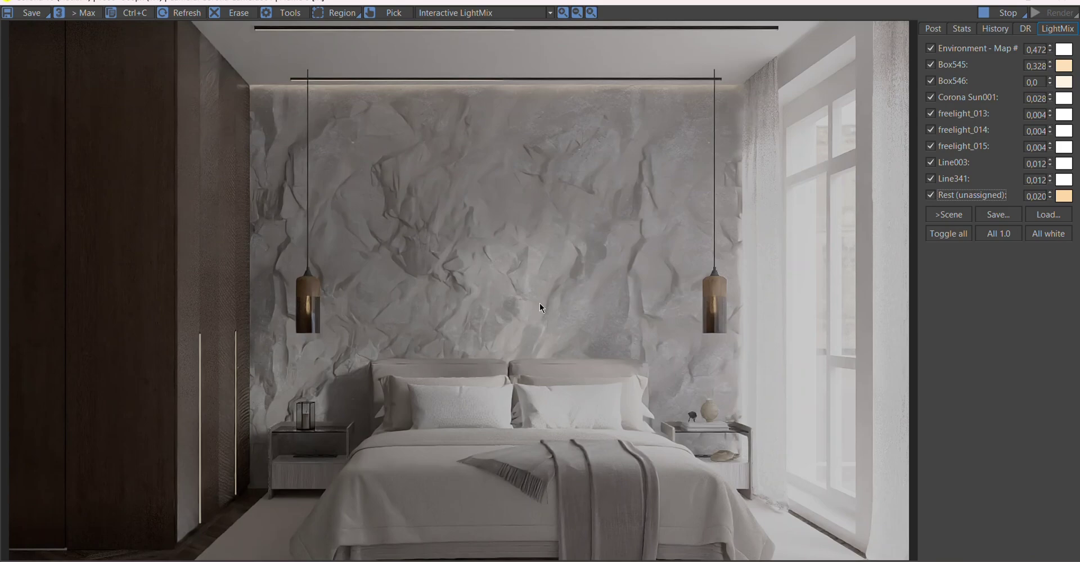
Close the render window and select the faces of the balcony-side wall by the window
{"action": "left_click", "coordinate": [1068, 2]}
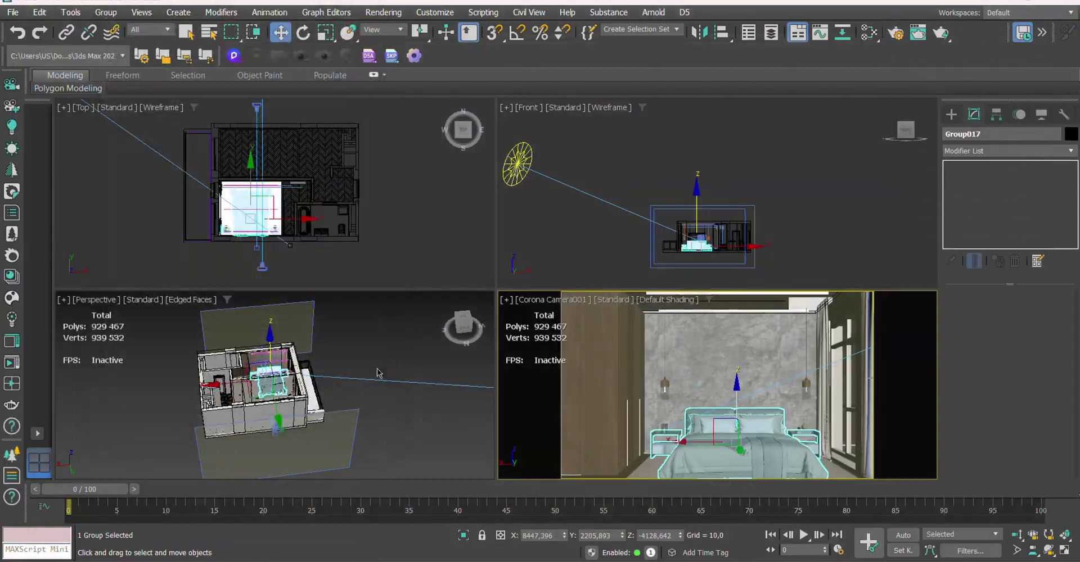
{"action": "key", "text": "alt+w"}
{"action": "scroll", "coordinate": [619, 281], "scroll_direction": "up", "scroll_amount": 5}
{"action": "mouse_move", "coordinate": [563, 281]}
{"action": "middle_mouse_down"}
{"action": "mouse_move", "coordinate": [661, 288]}
{"action": "mouse_move", "coordinate": [563, 281]}
{"action": "mouse_move", "coordinate": [485, 236]}
{"action": "mouse_move", "coordinate": [449, 253]}
{"action": "mouse_move", "coordinate": [461, 293]}
{"action": "mouse_move", "coordinate": [447, 338]}
{"action": "mouse_move", "coordinate": [552, 258]}
{"action": "middle_mouse_up"}
{"action": "scroll", "coordinate": [661, 288], "scroll_direction": "up", "scroll_amount": 5}
{"action": "left_click", "coordinate": [562, 282]}
{"action": "left_click", "coordinate": [585, 281]}
{"action": "left_click", "coordinate": [552, 258], "text": "ctrl"}
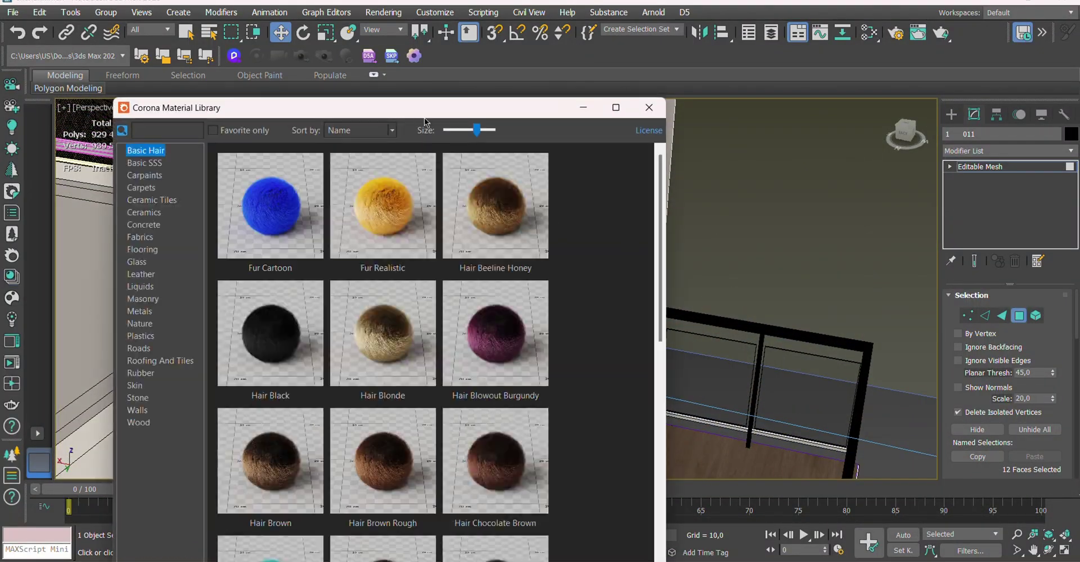
Apply a Bricks material from the Corona Material Library's Stone category to the selected wall faces
{"action": "left_click", "coordinate": [186, 313]}
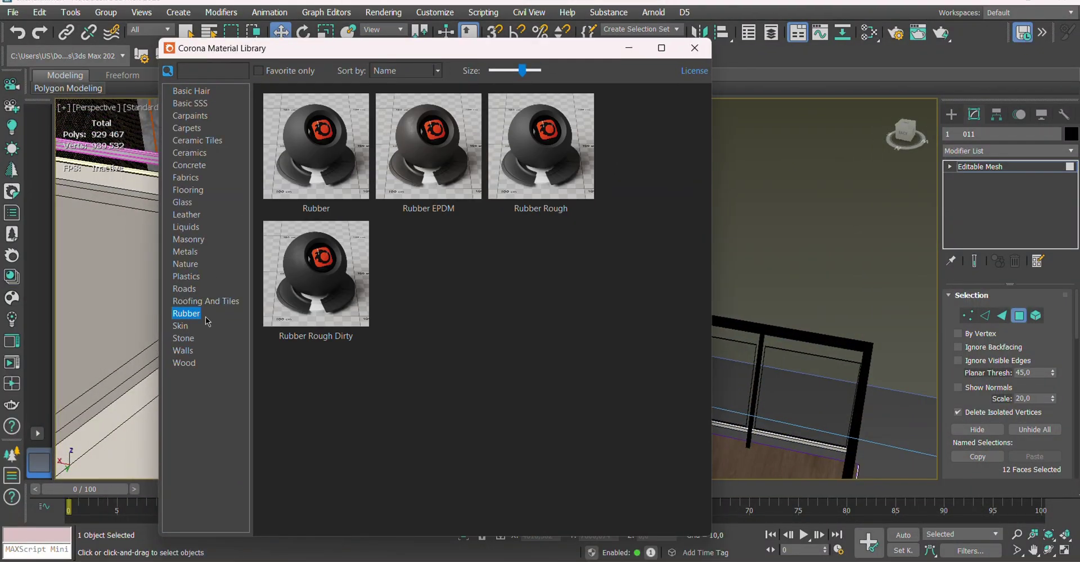
{"action": "left_click", "coordinate": [205, 301]}
{"action": "left_click", "coordinate": [186, 251]}
{"action": "left_click", "coordinate": [184, 338]}
{"action": "scroll", "coordinate": [579, 281], "scroll_direction": "down", "scroll_amount": 3}
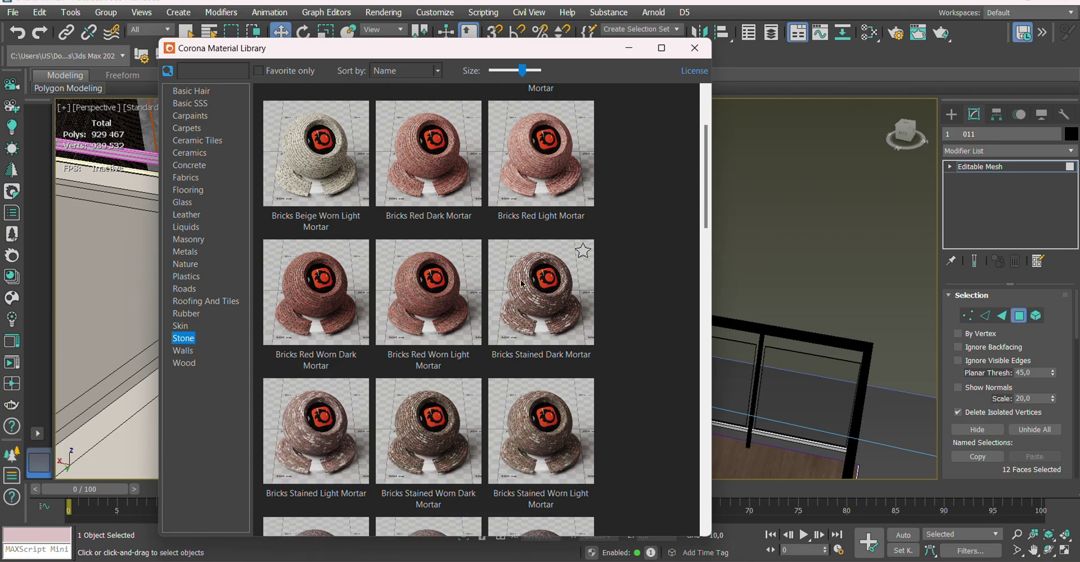
{"action": "scroll", "coordinate": [579, 281], "scroll_direction": "down", "scroll_amount": 3}
{"action": "scroll", "coordinate": [579, 281], "scroll_direction": "down", "scroll_amount": 3}
{"action": "scroll", "coordinate": [562, 253], "scroll_direction": "down", "scroll_amount": 3}
{"action": "scroll", "coordinate": [537, 158], "scroll_direction": "up", "scroll_amount": 10}
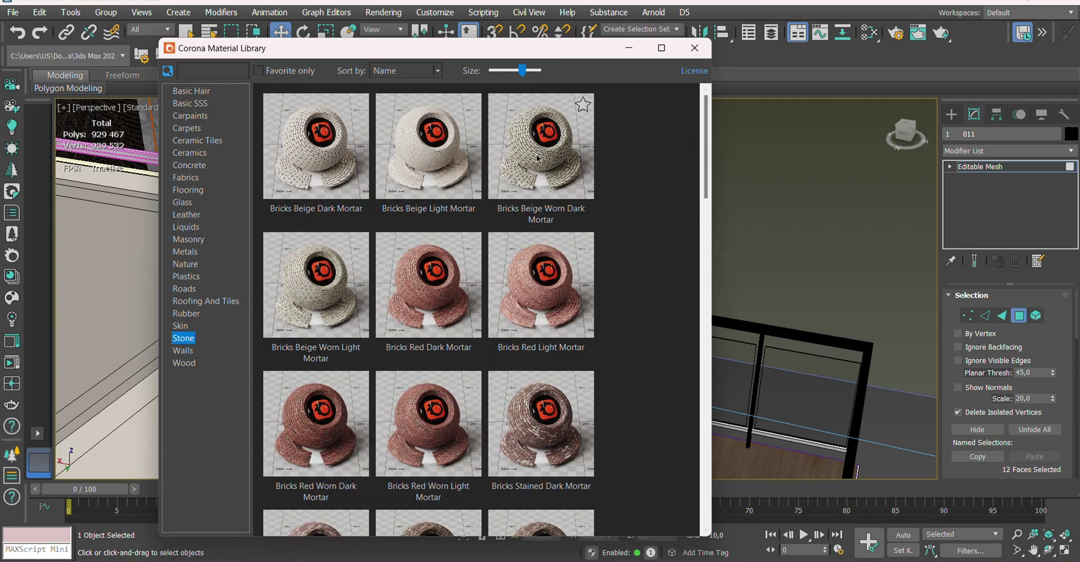
{"action": "left_click", "coordinate": [695, 47]}
Add a UVW Map modifier with Box projection to the wall, then deselect to view the bricks
{"action": "left_click", "coordinate": [1006, 151]}
{"action": "left_click", "coordinate": [979, 539]}
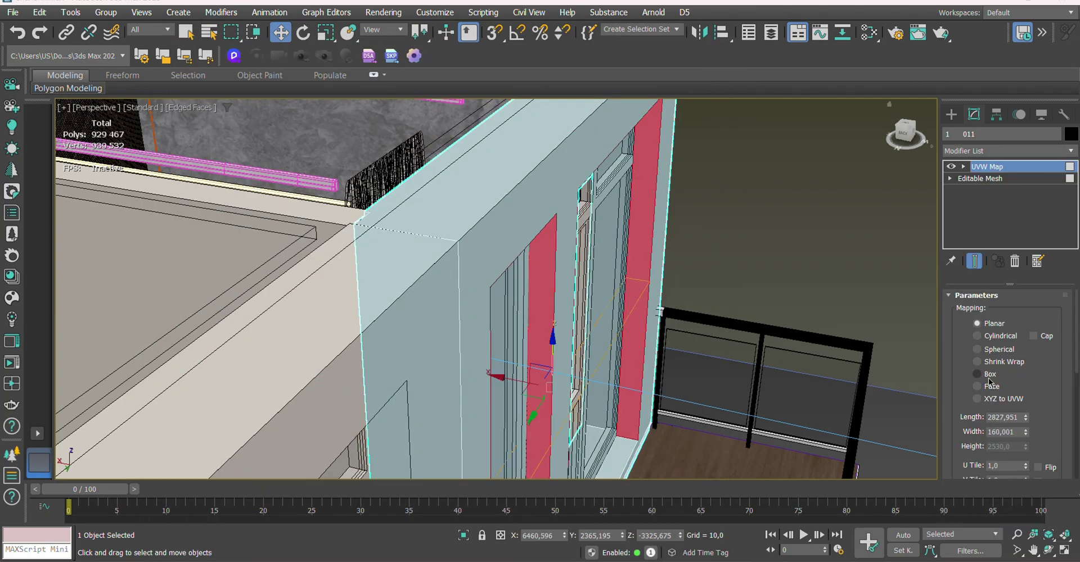
{"action": "scroll", "coordinate": [1076, 368], "scroll_direction": "down", "scroll_amount": 3}
{"action": "scroll", "coordinate": [1076, 368], "scroll_direction": "down", "scroll_amount": 3}
{"action": "left_click", "coordinate": [759, 236]}
{"action": "scroll", "coordinate": [717, 257], "scroll_direction": "up", "scroll_amount": 3}
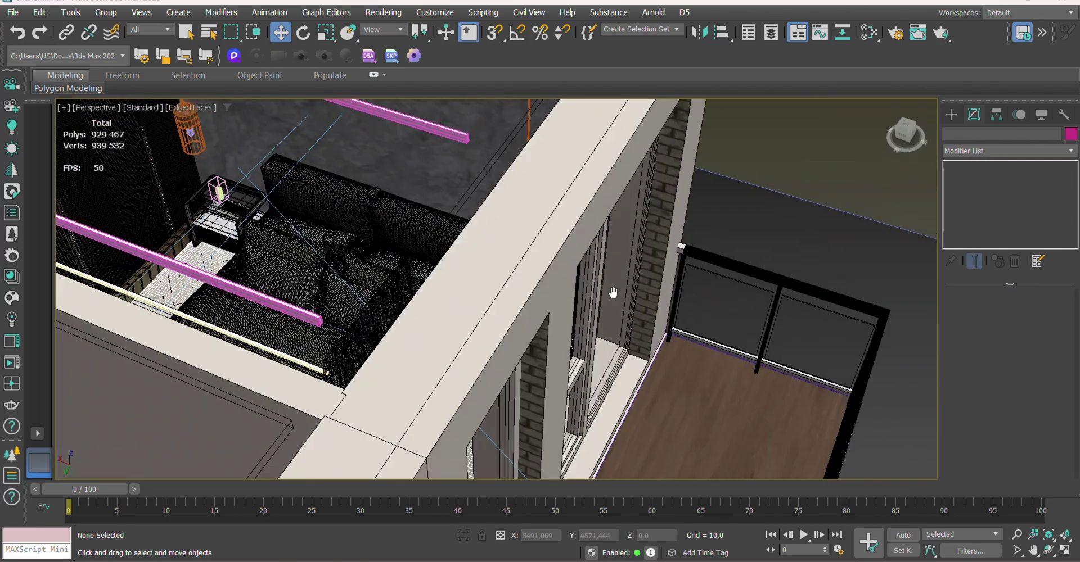
{"action": "middle_click_drag", "start_coordinate": [718, 257], "coordinate": [718, 257]}
{"action": "scroll", "coordinate": [717, 257], "scroll_direction": "down", "scroll_amount": 2}
{"action": "left_click", "coordinate": [1065, 550]}
Run an interactive Corona render of the bedroom, dismiss the Corona error, then close the frame buffer
{"action": "key", "text": "F10"}
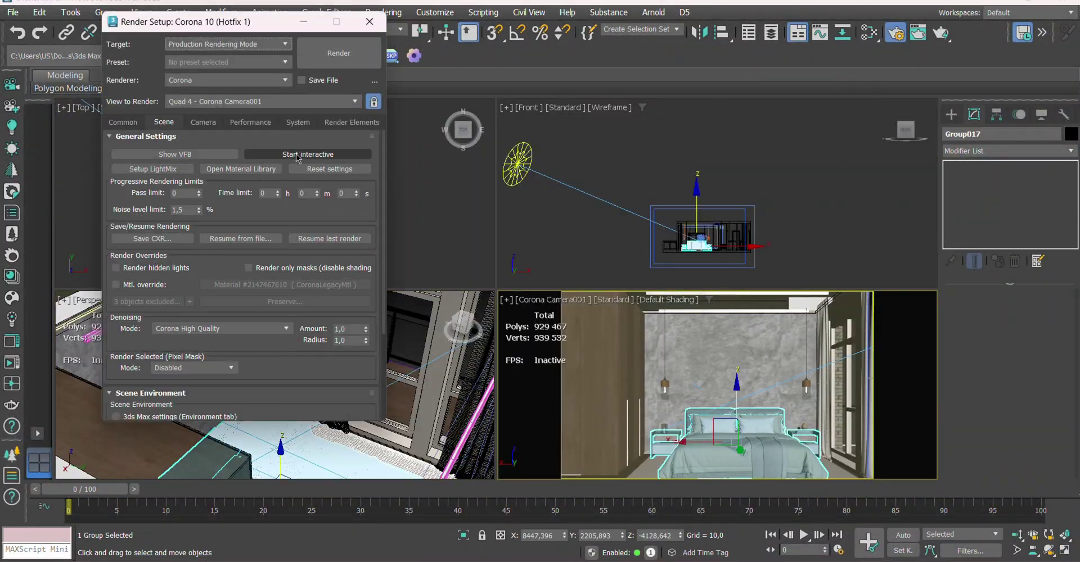
{"action": "key", "text": "shift+q"}
{"action": "left_click", "coordinate": [725, 152]}
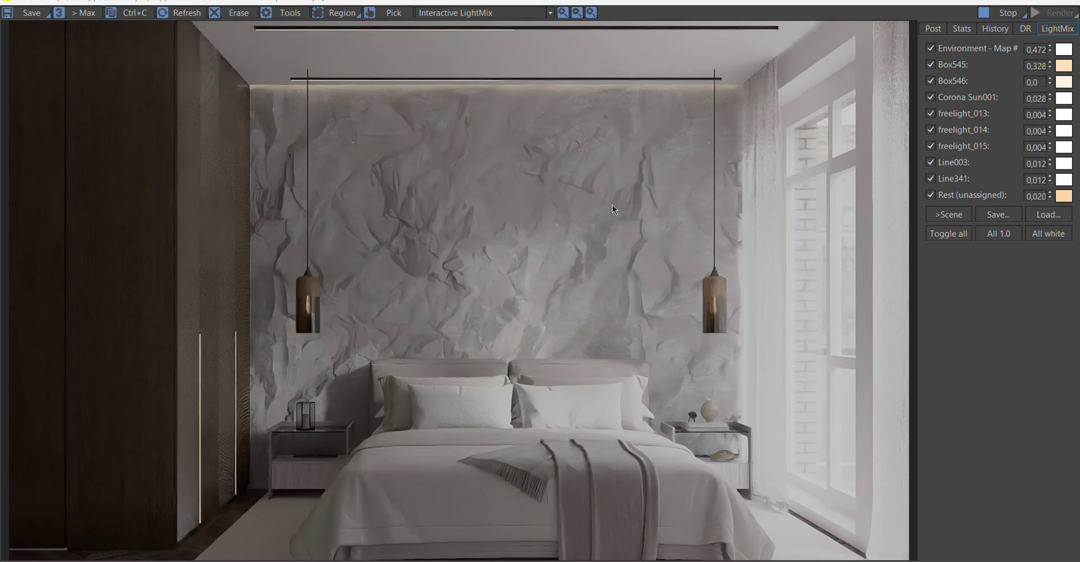
{"action": "left_click", "coordinate": [1062, 5]}
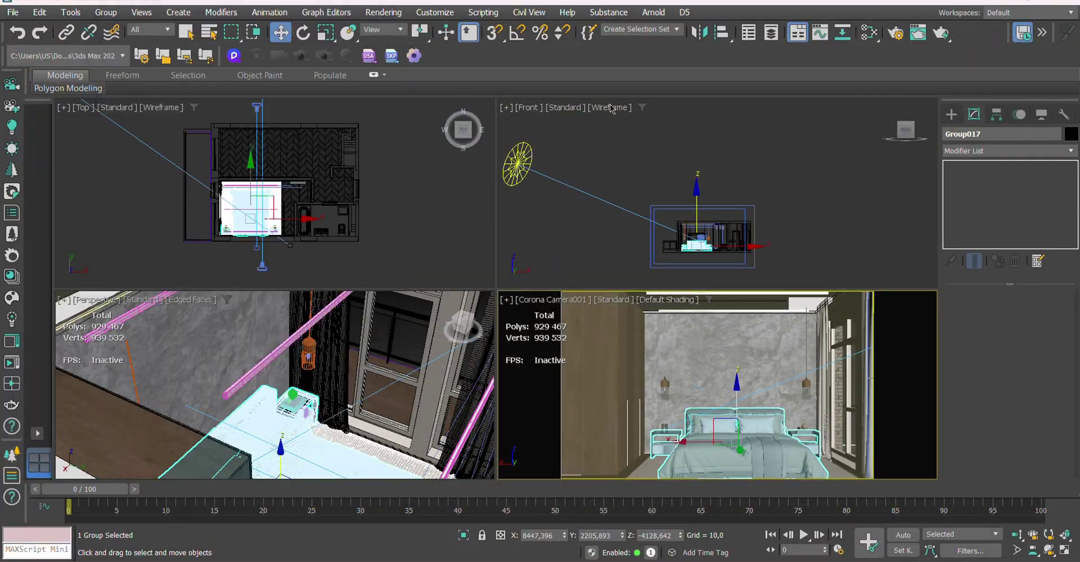